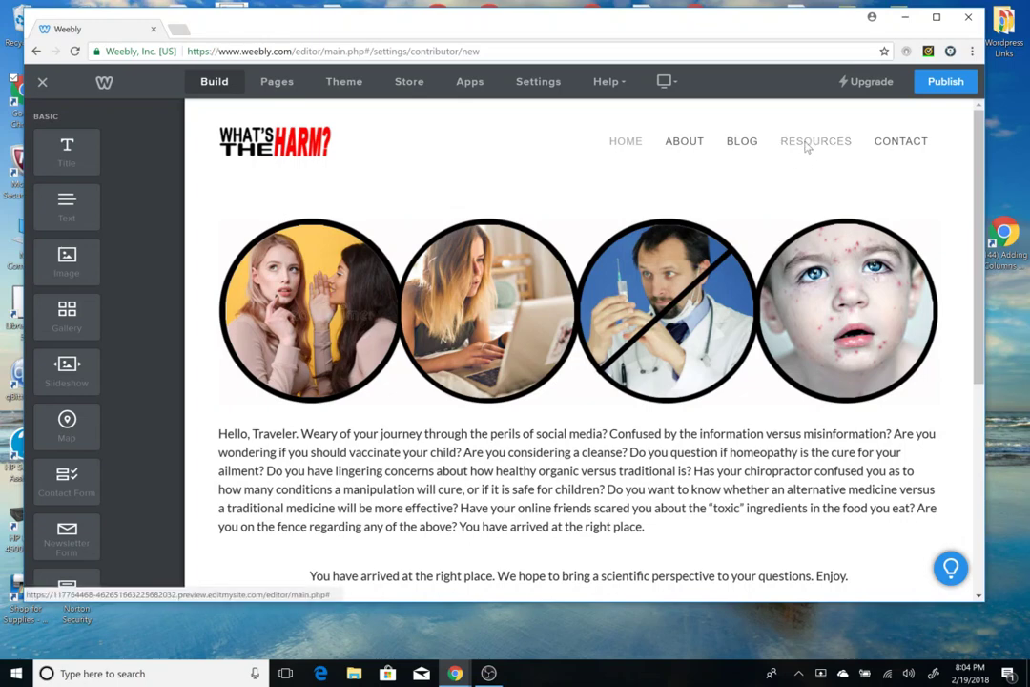
Step: Open the site's Resources page and look through its banner, introduction and list of science websites
left_click(804, 145)
scroll(610, 305, "down", 3)
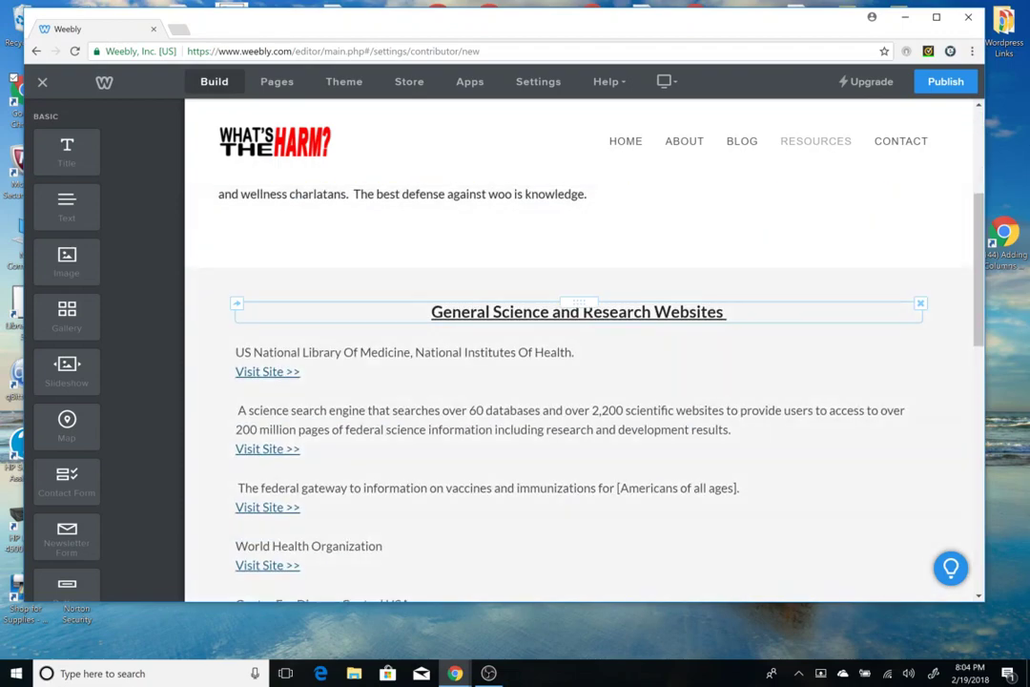
scroll(582, 381, "down", 3)
scroll(626, 313, "up", 4)
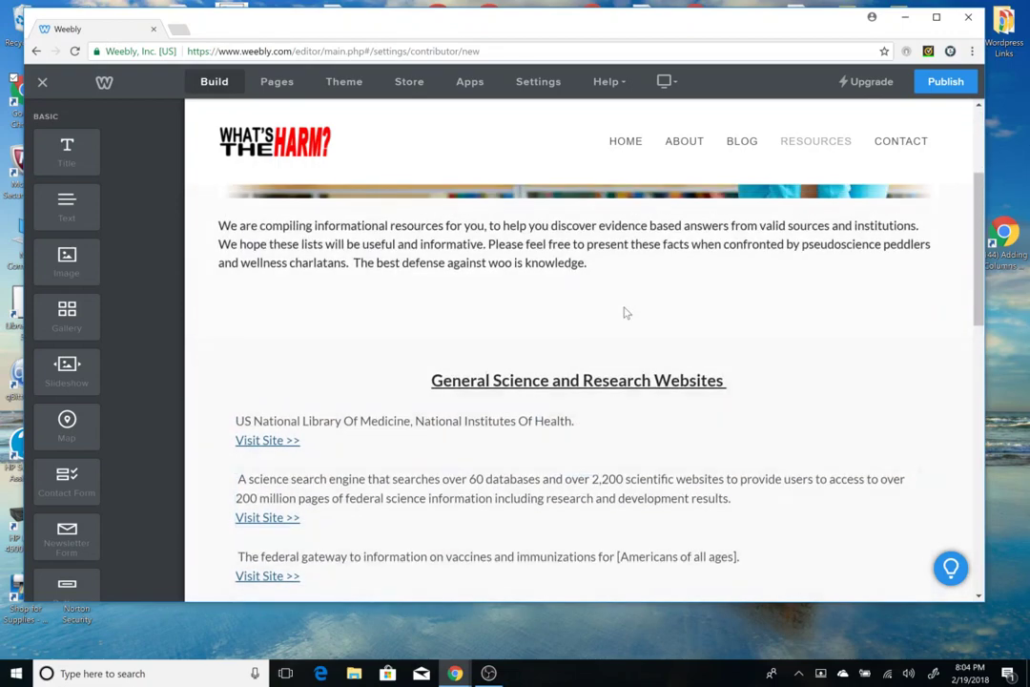
scroll(625, 313, "up", 4)
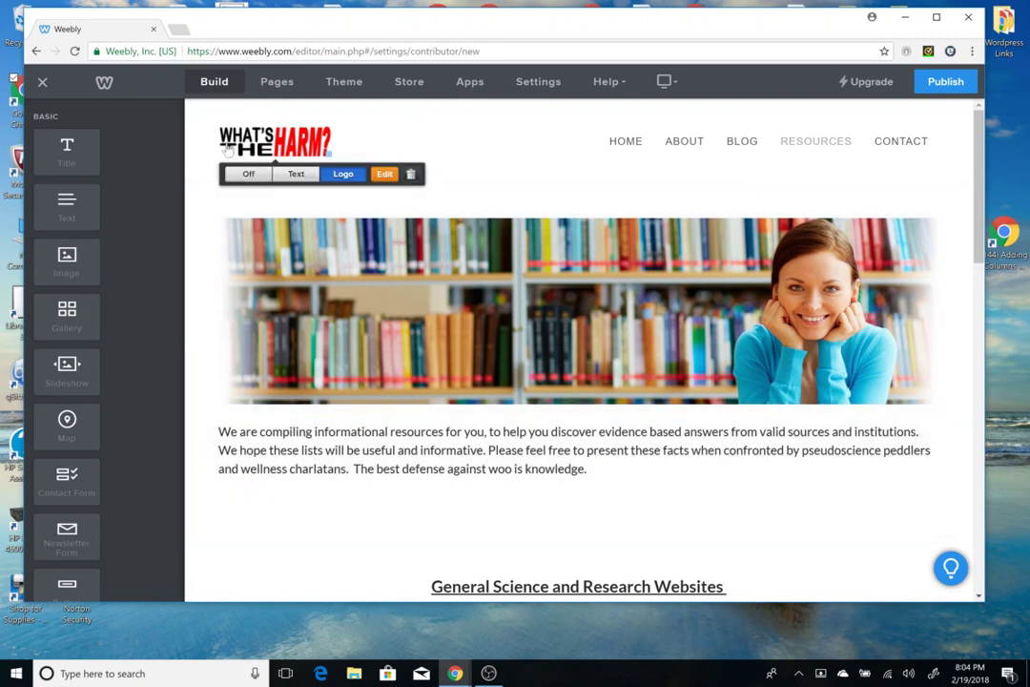
mouse_move(411, 127)
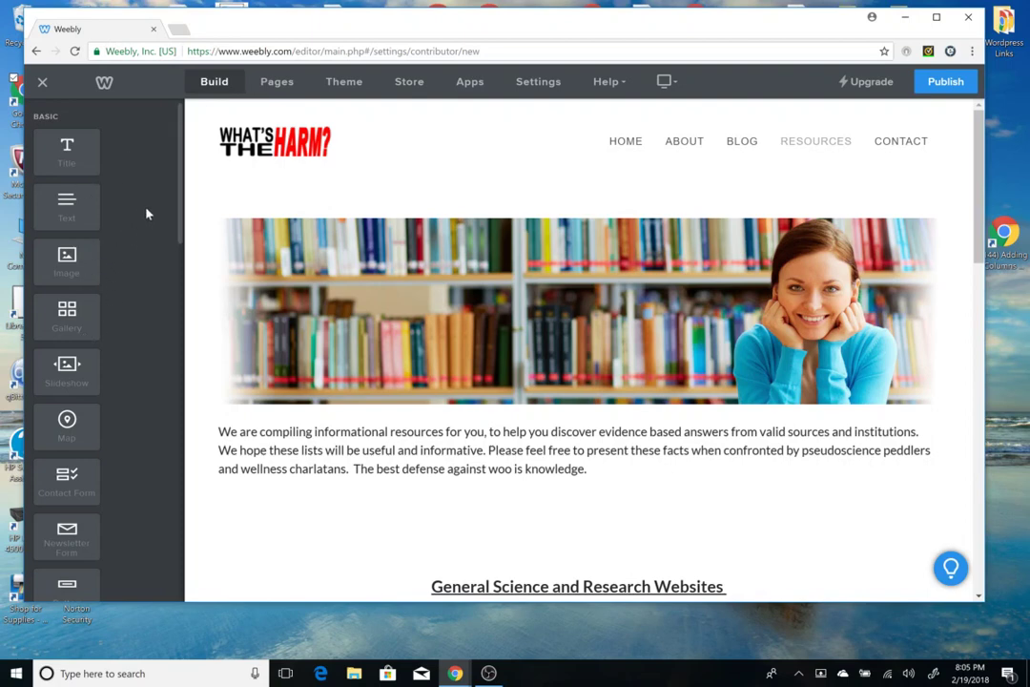
Step: Open the Home page's settings from the site's page list, inspect its page name, and return to the list
left_click(277, 84)
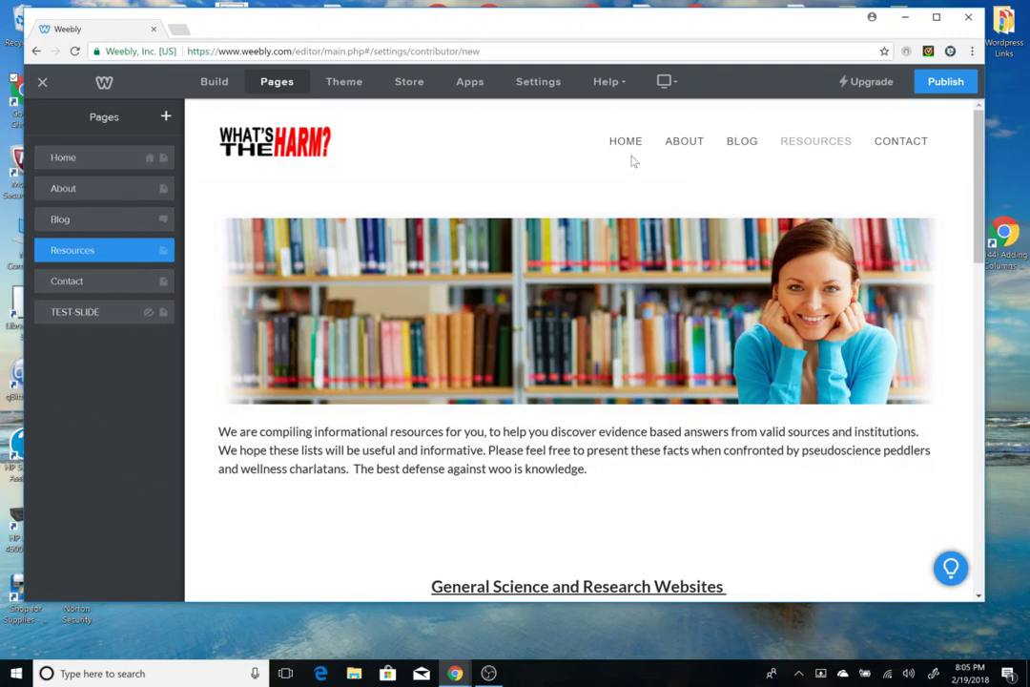
left_click(113, 158)
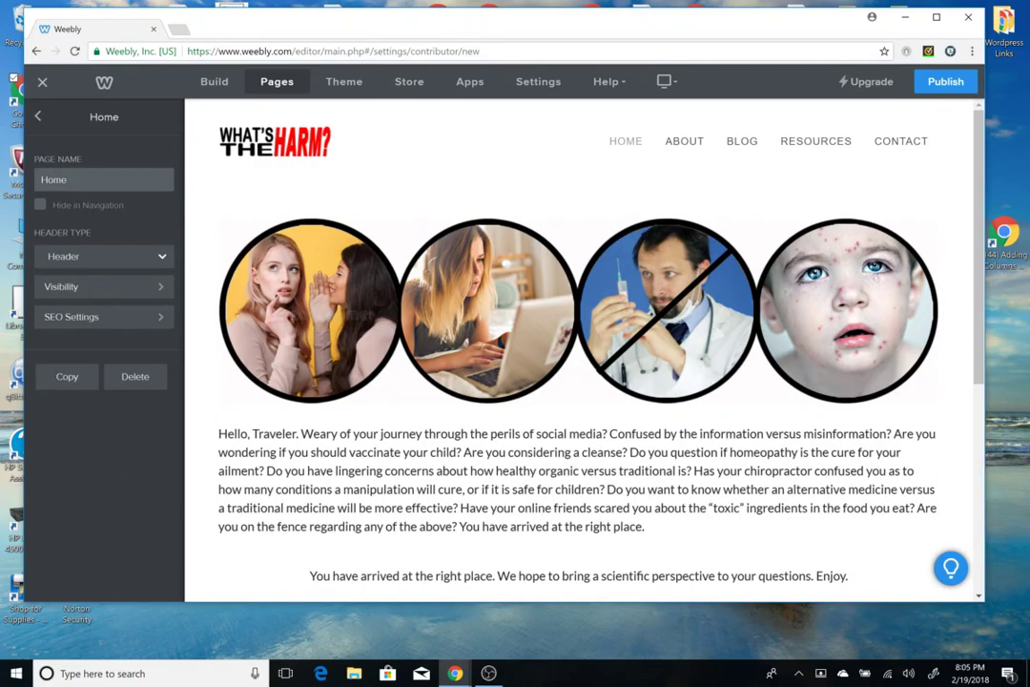
double_click(67, 180)
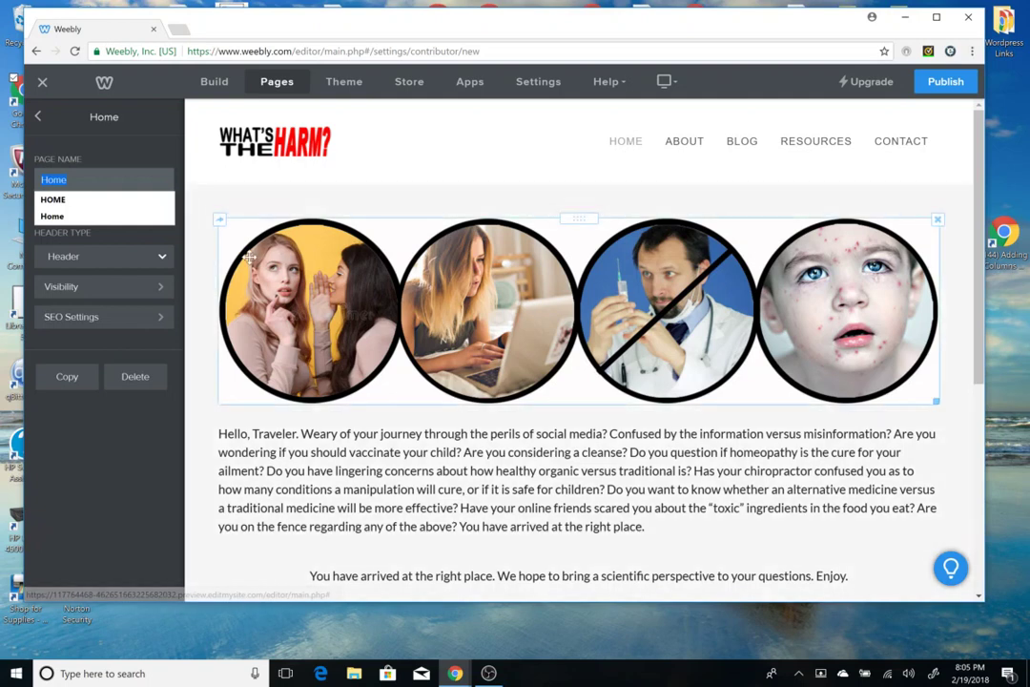
left_click(95, 179)
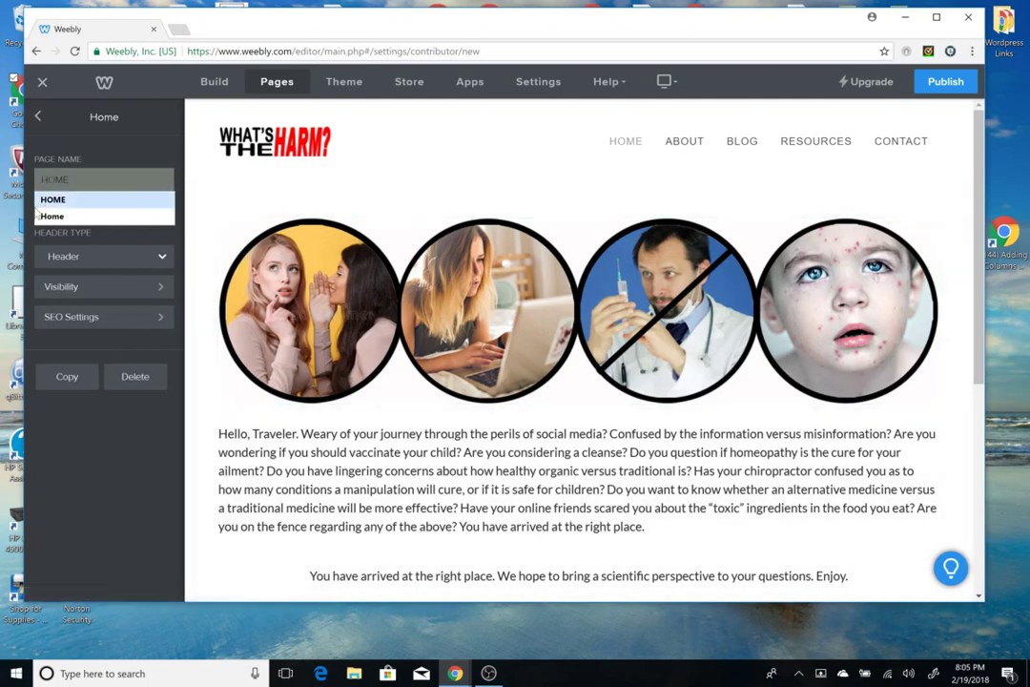
left_click(82, 420)
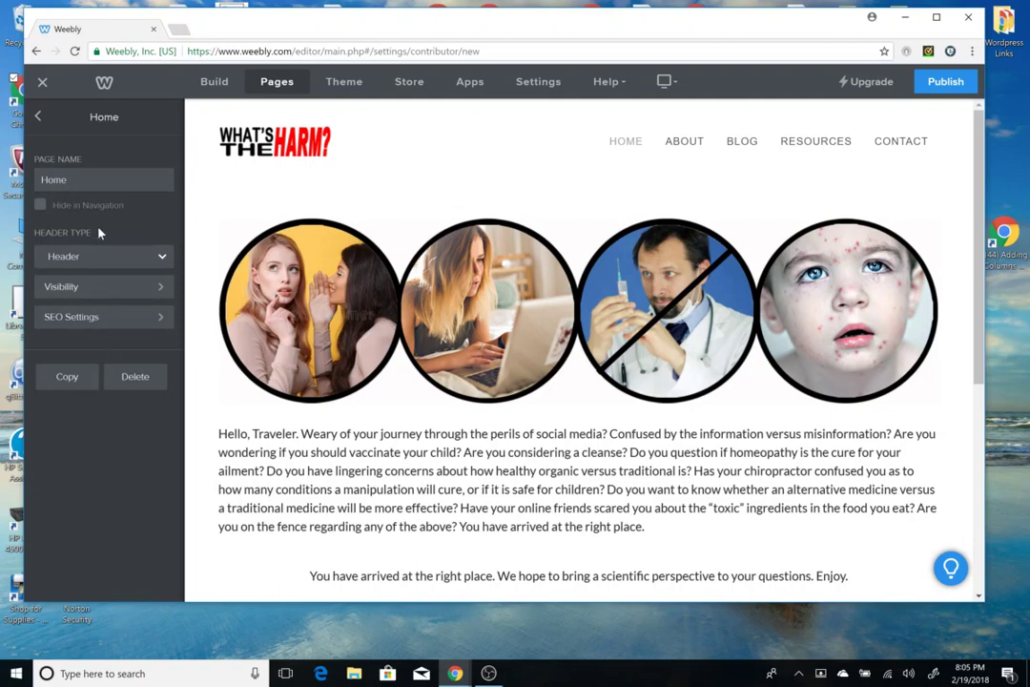
left_click(41, 118)
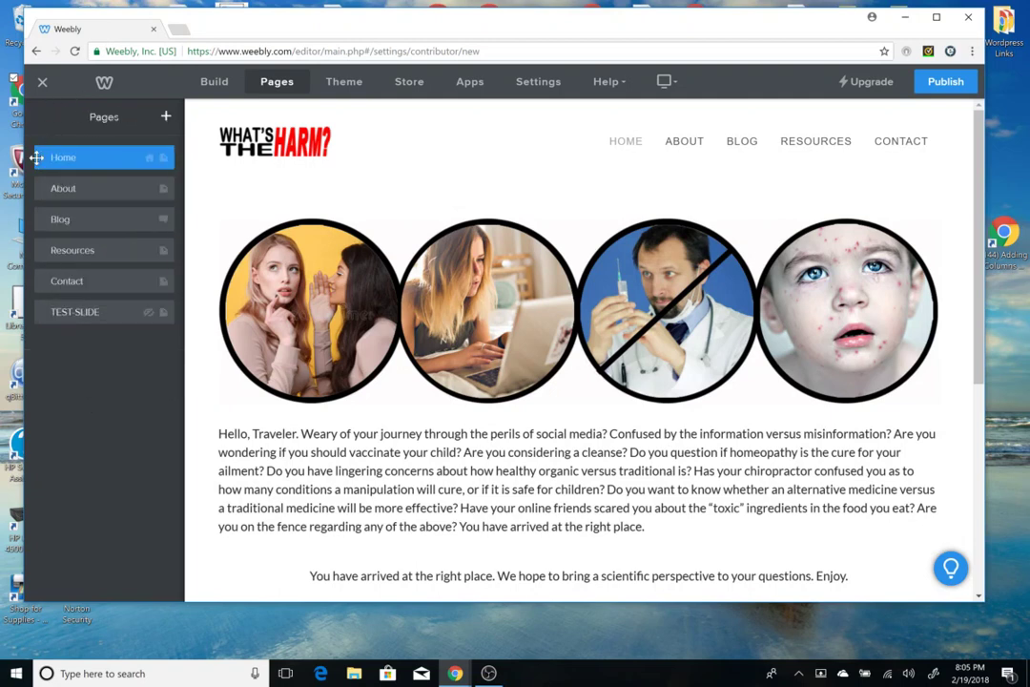
Step: Examine the TEST-SLIDE page's content and its Hide in Navigation setting, then return to the page list
left_click(88, 314)
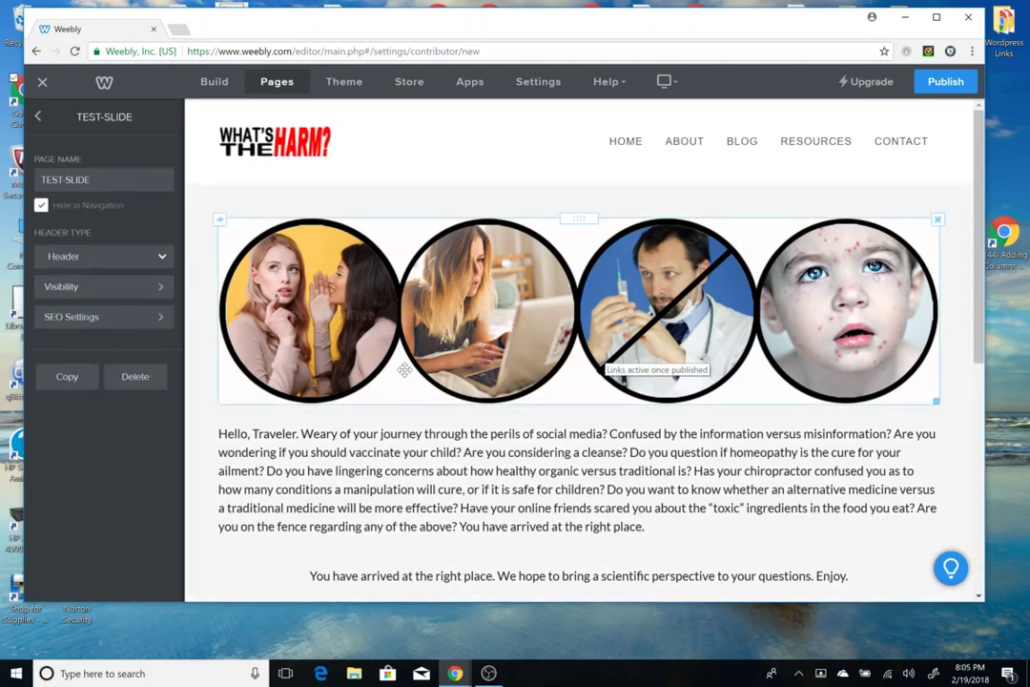
scroll(530, 322, "down", 3)
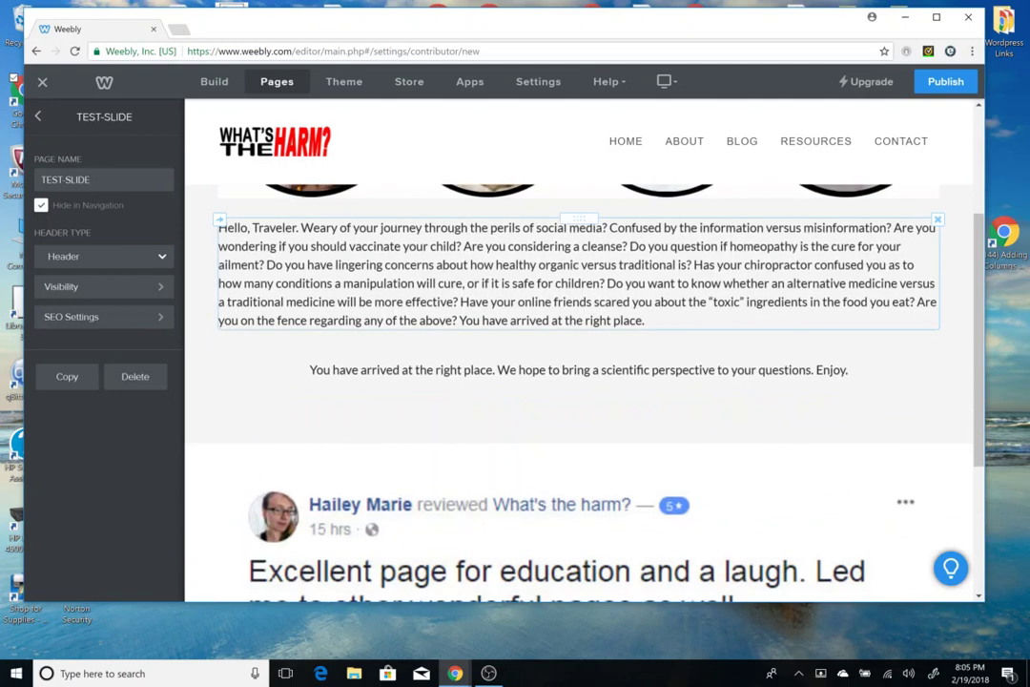
scroll(532, 330, "down", 2)
scroll(527, 330, "down", 2)
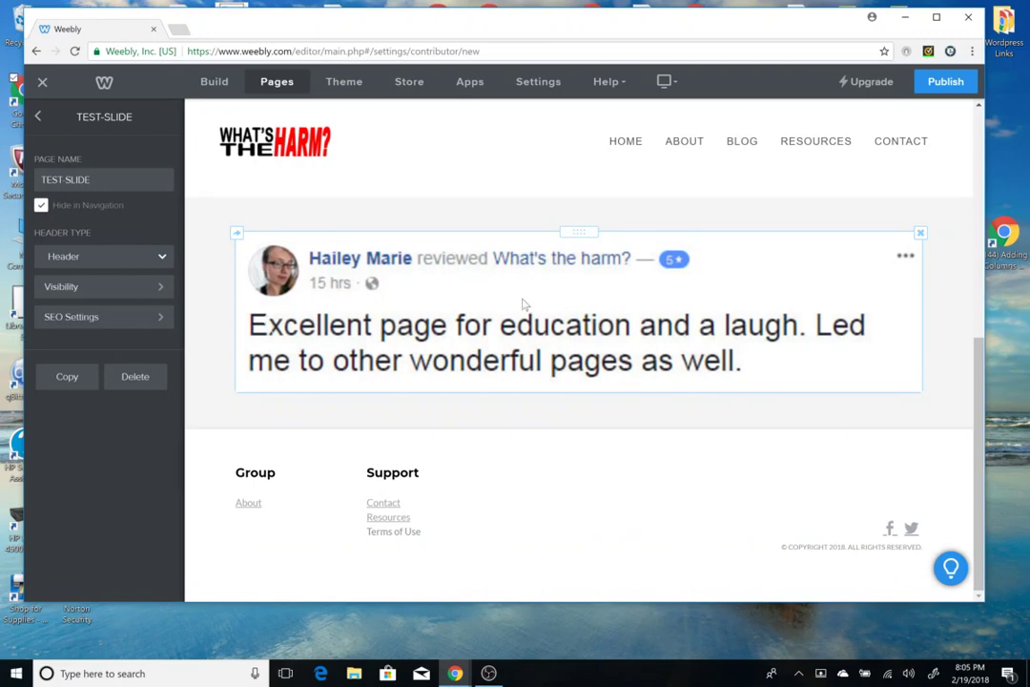
scroll(523, 303, "up", 2)
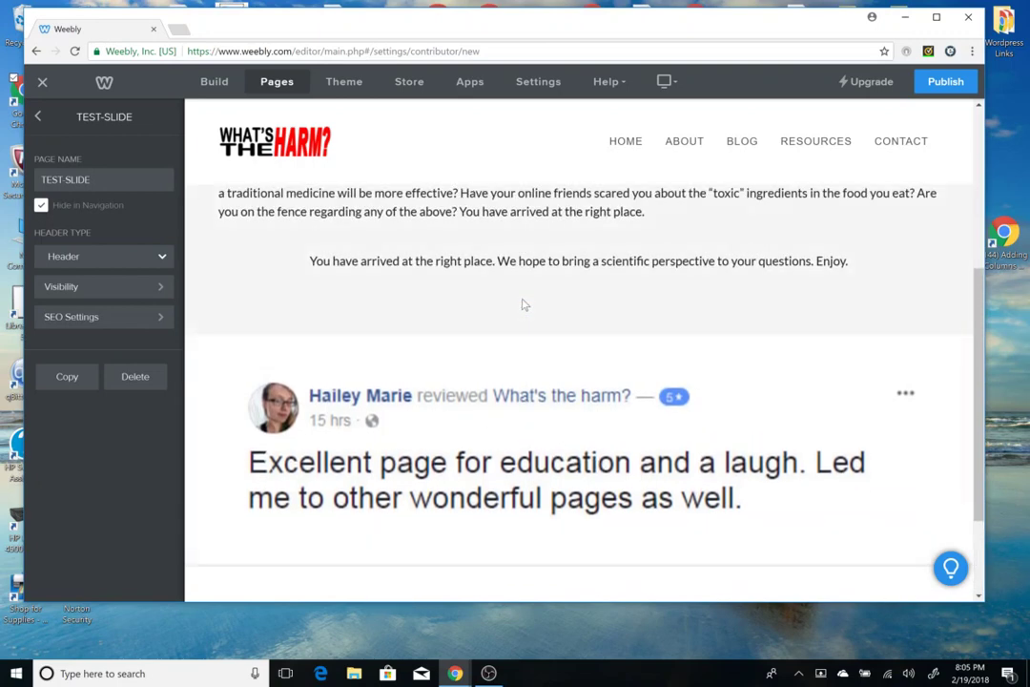
scroll(523, 304, "down", 1)
scroll(523, 304, "up", 3)
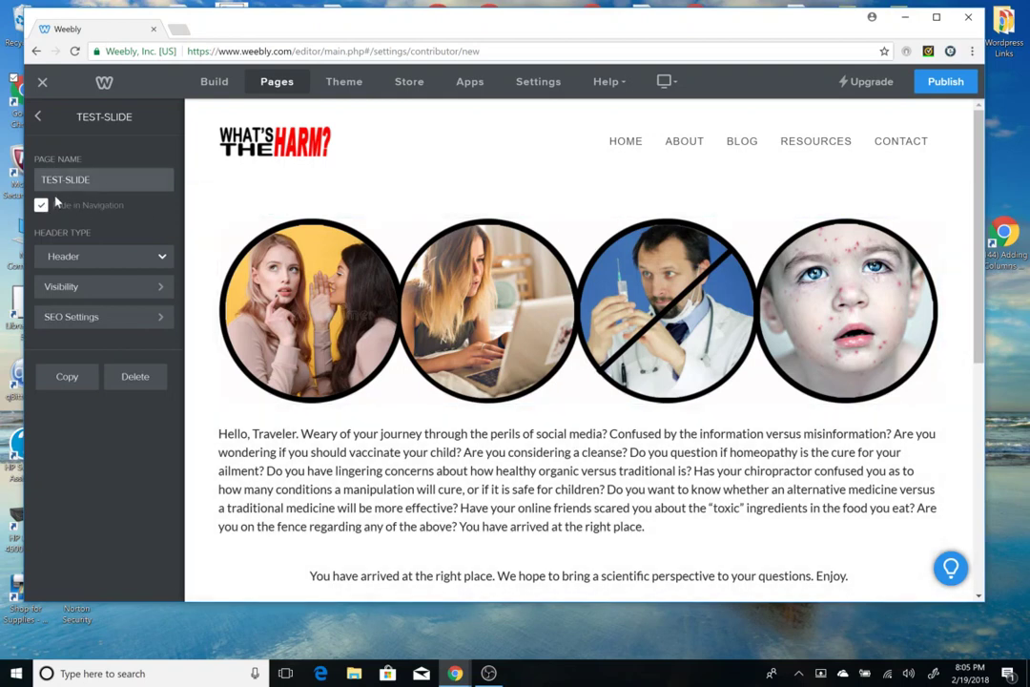
left_click(36, 117)
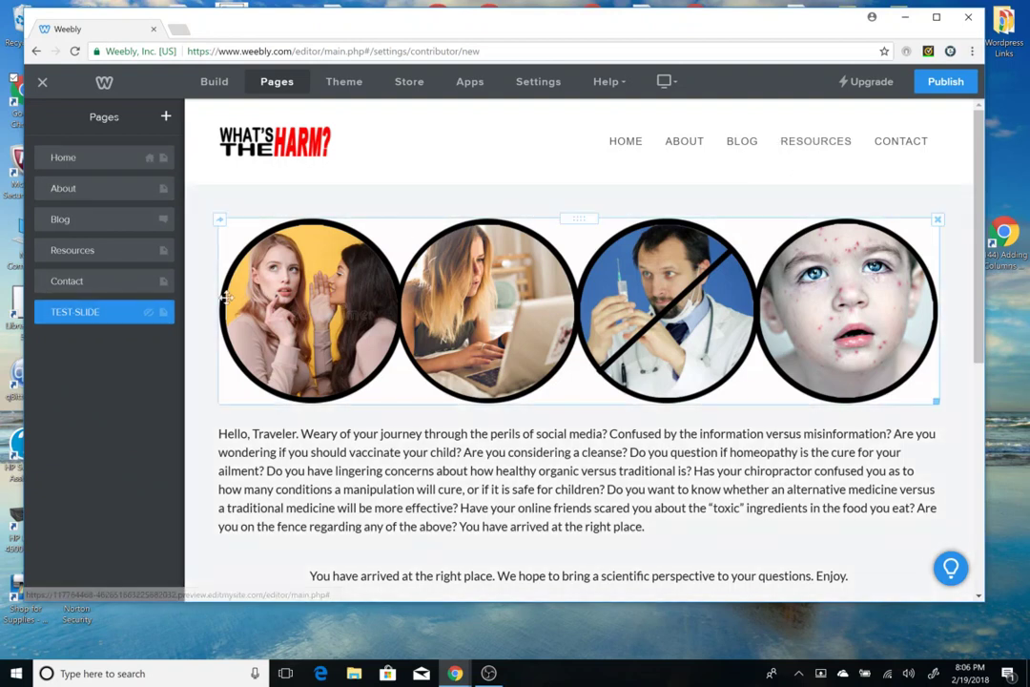
left_click(86, 313)
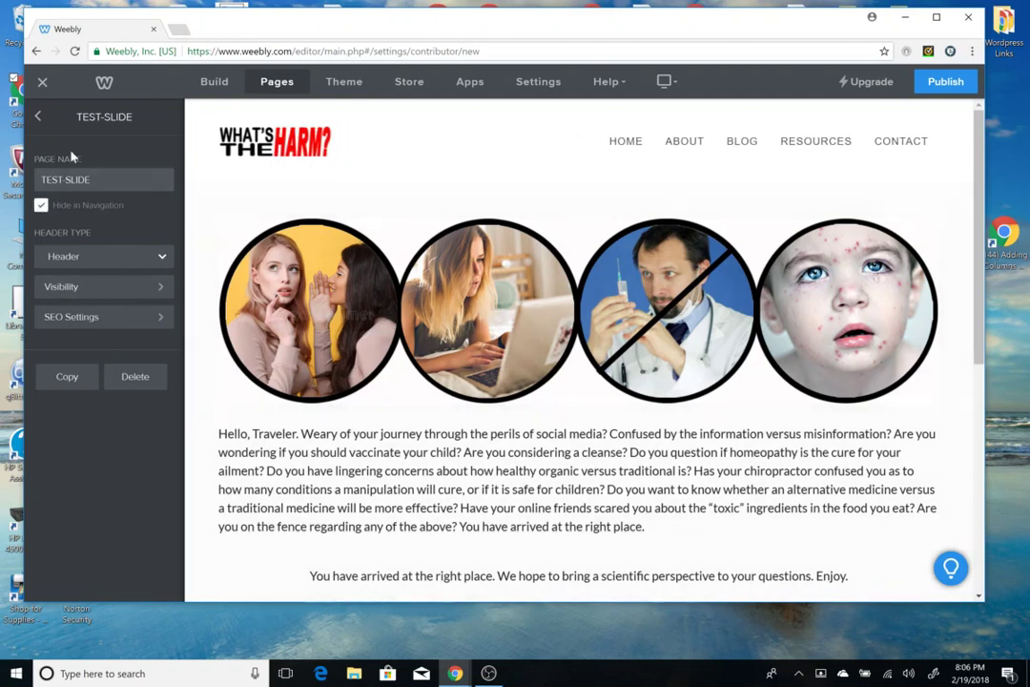
left_click(39, 119)
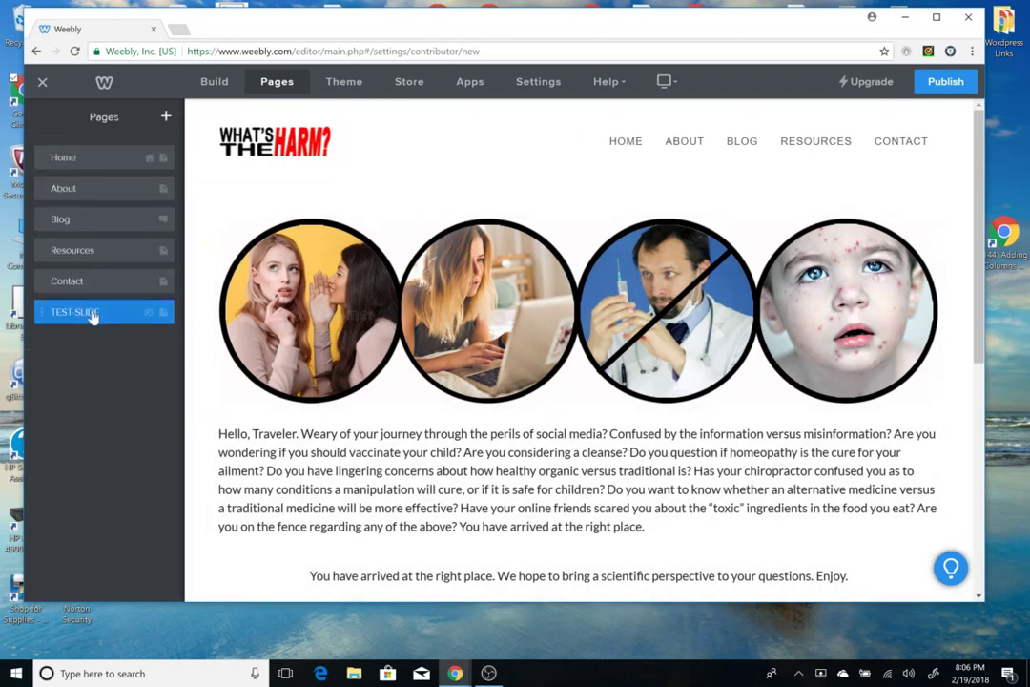
Step: Open the Resources page from the page list, review its full list of website links, and return to the list
left_click(112, 252)
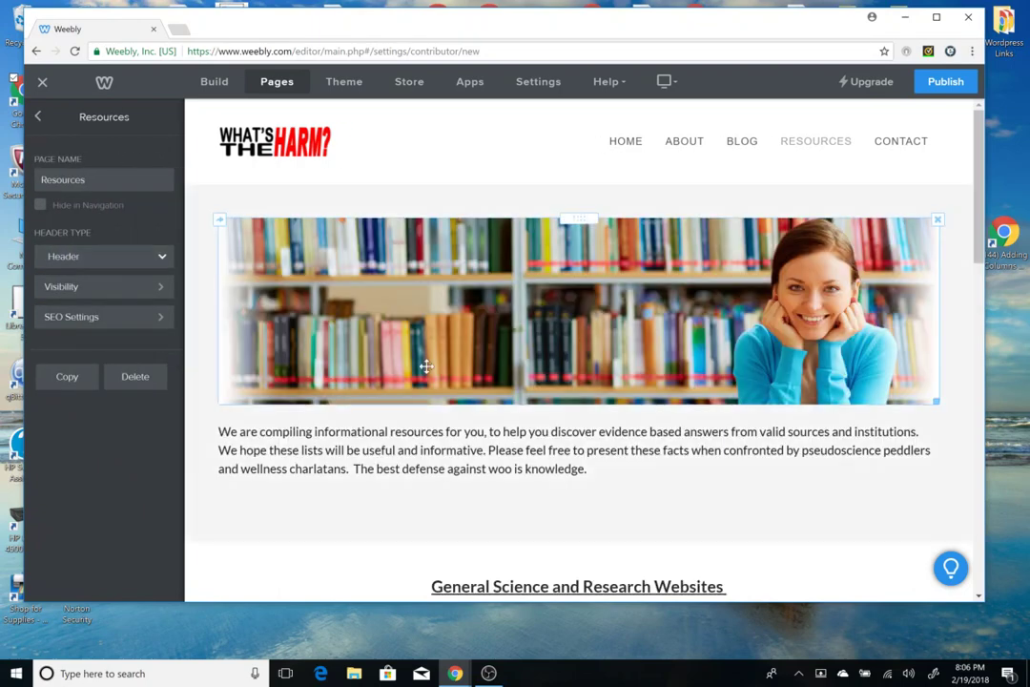
scroll(427, 366, "down", 3)
scroll(573, 382, "down", 1)
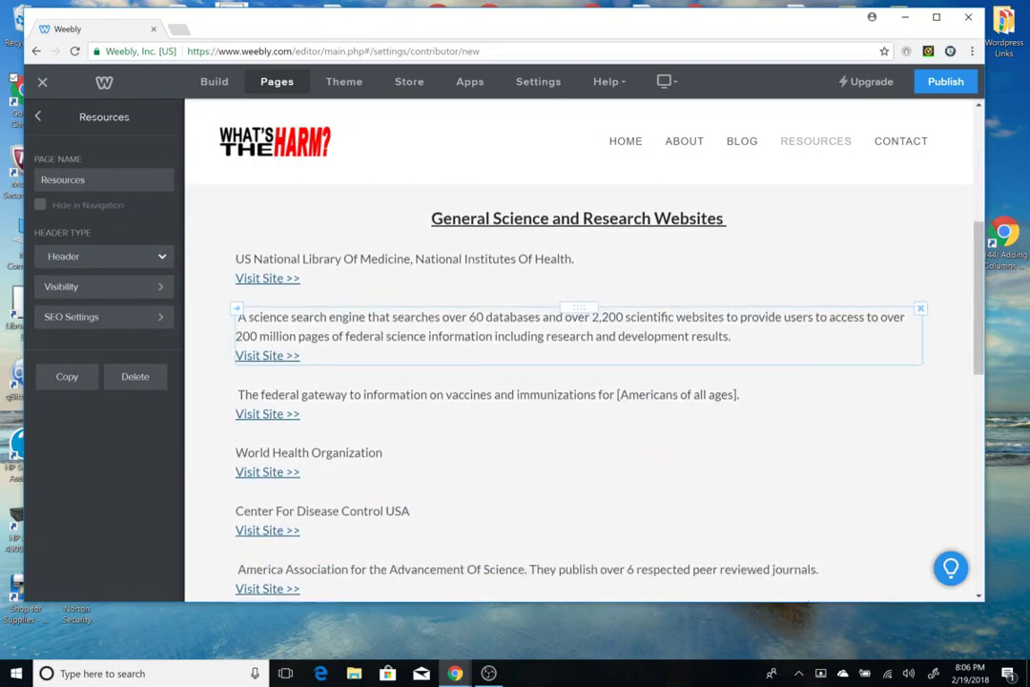
scroll(476, 322, "down", 1)
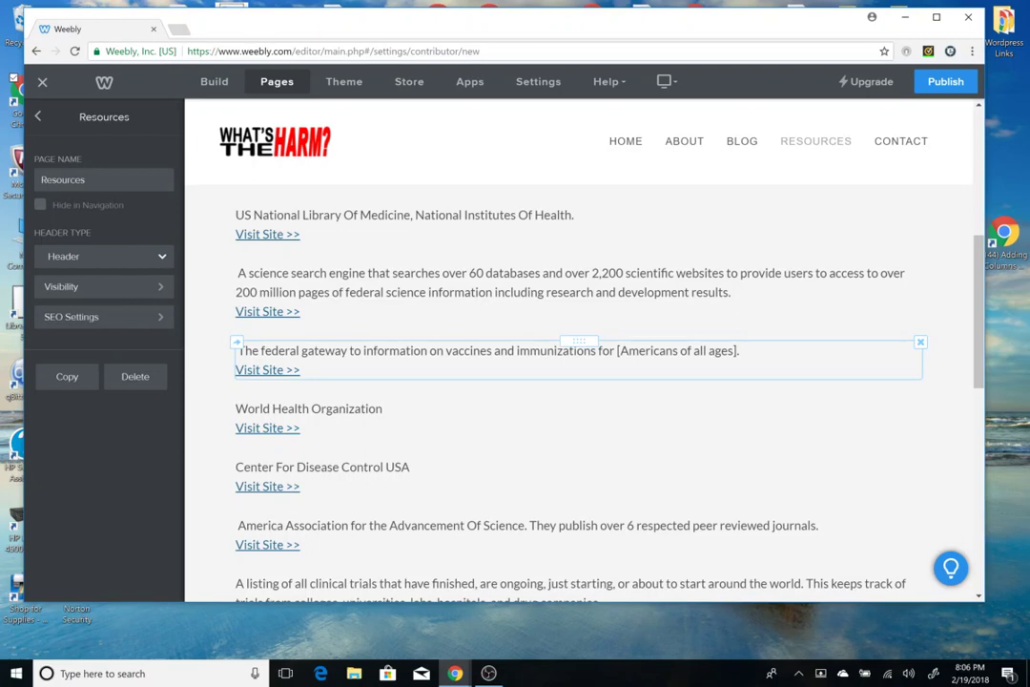
scroll(573, 342, "up", 2)
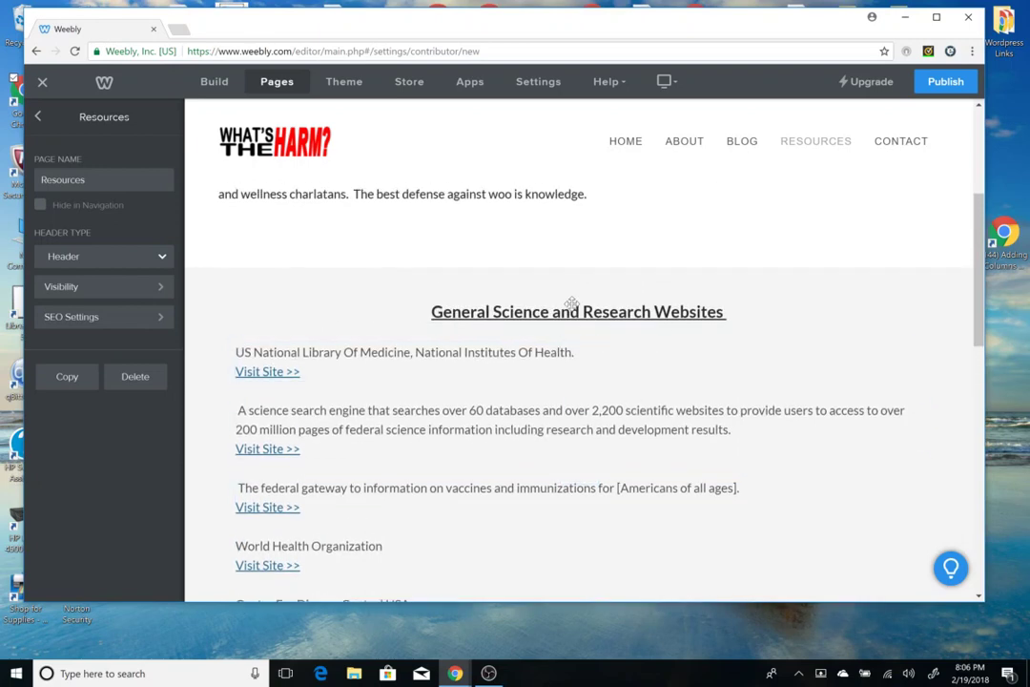
scroll(572, 391, "down", 6)
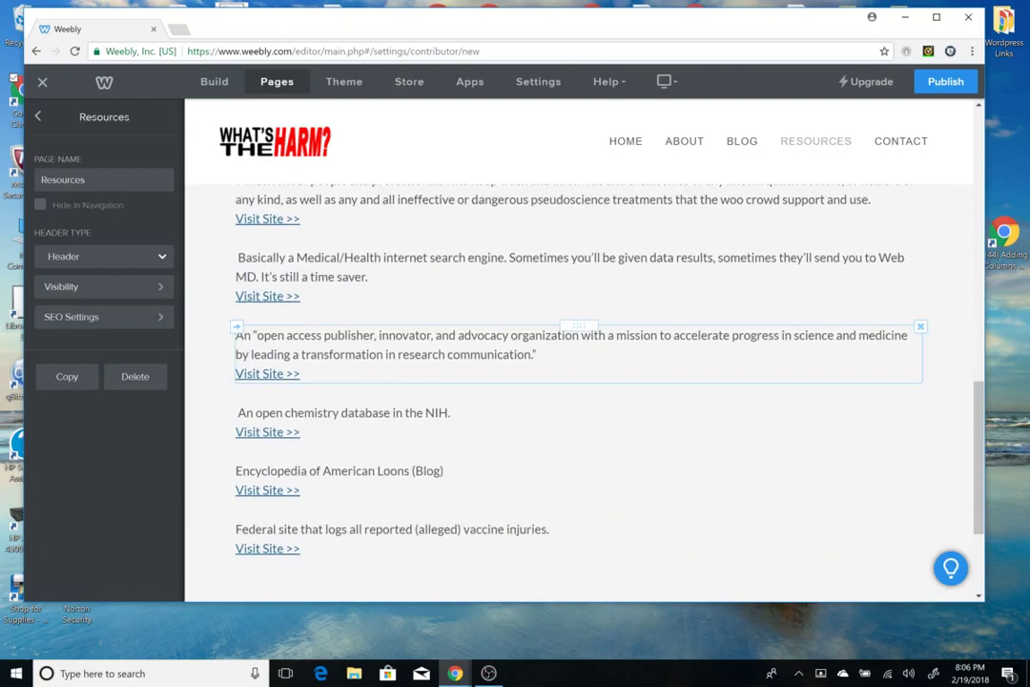
scroll(477, 344, "up", 10)
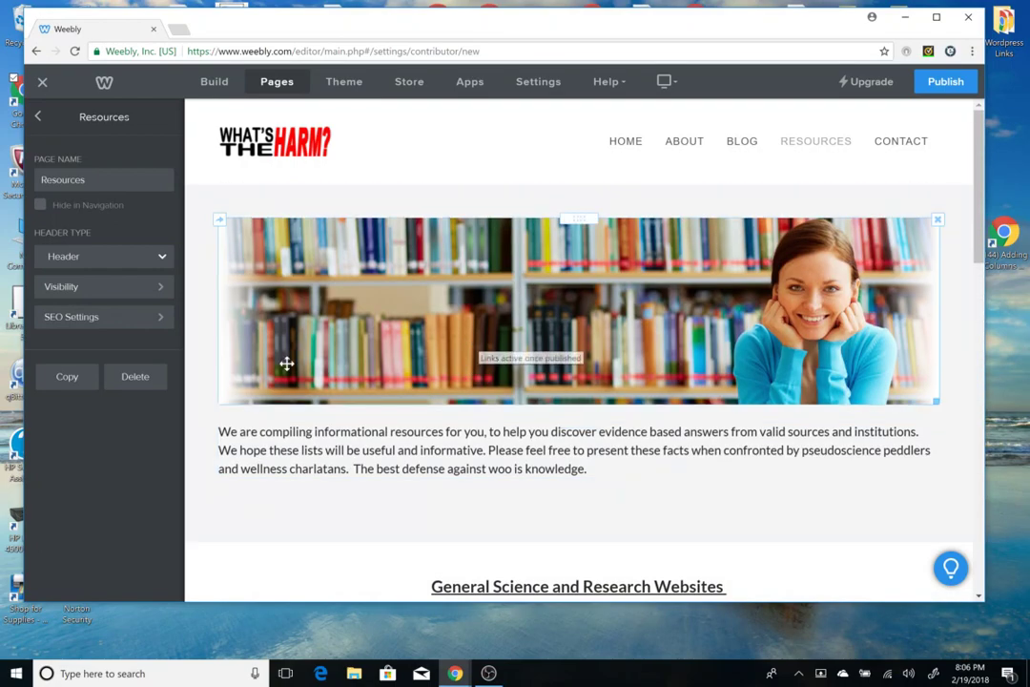
left_click(35, 118)
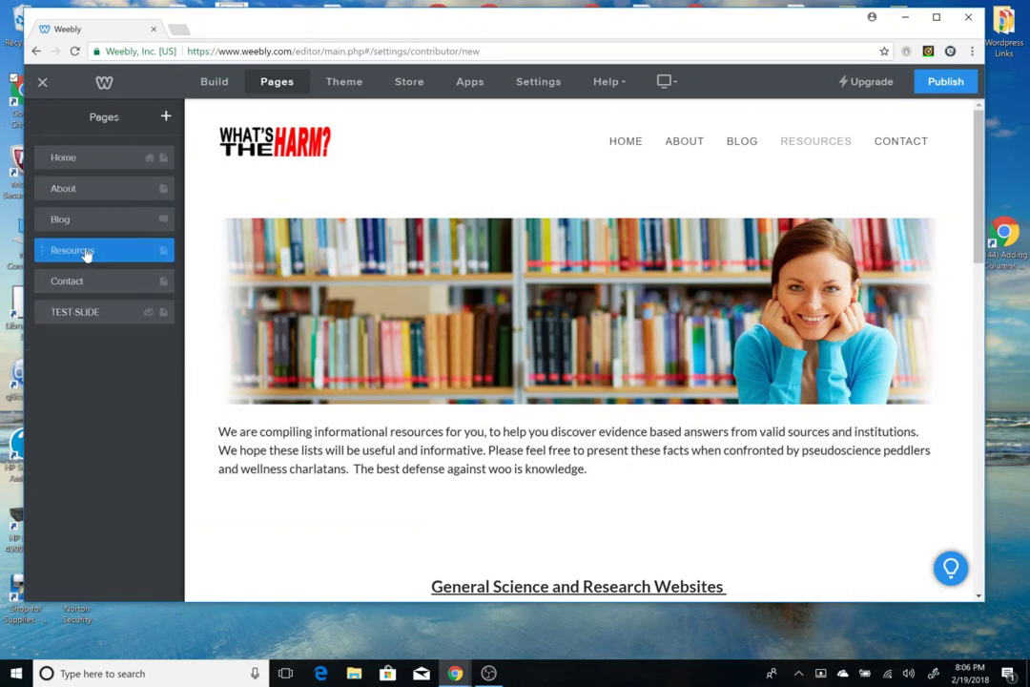
Step: Duplicate the Resources page from its page settings
left_click(94, 258)
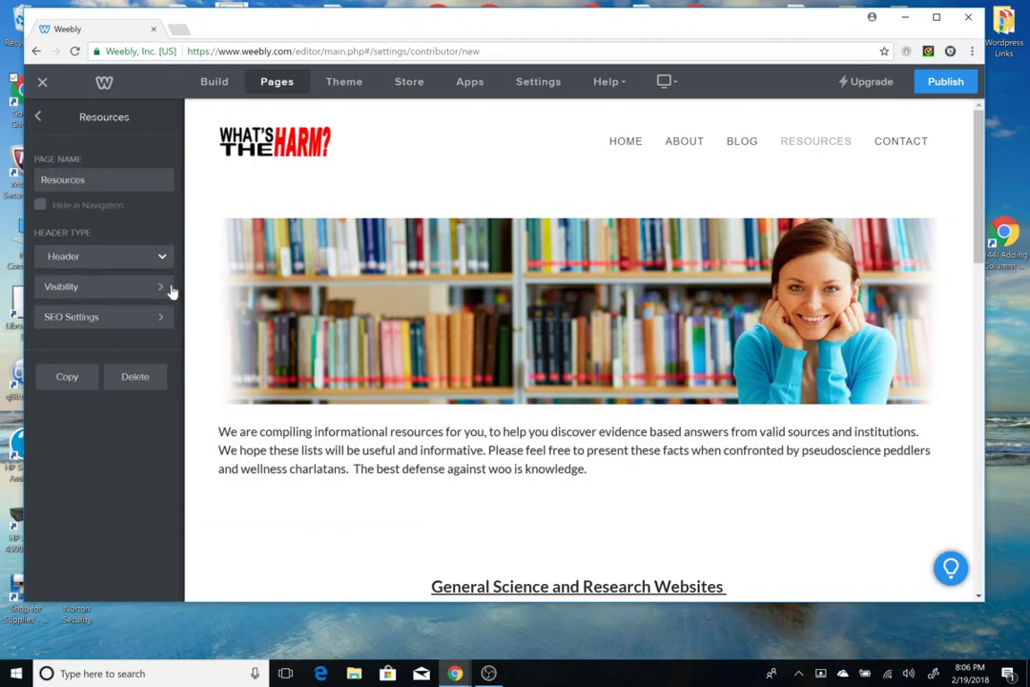
scroll(454, 417, "down", 3)
scroll(454, 417, "up", 3)
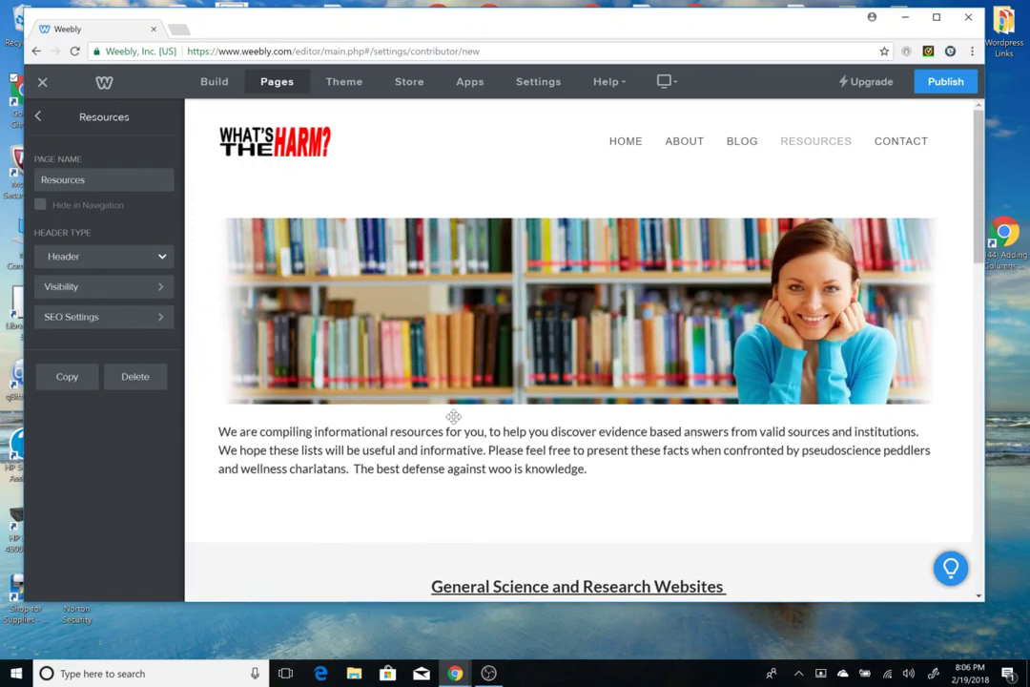
left_click(65, 378)
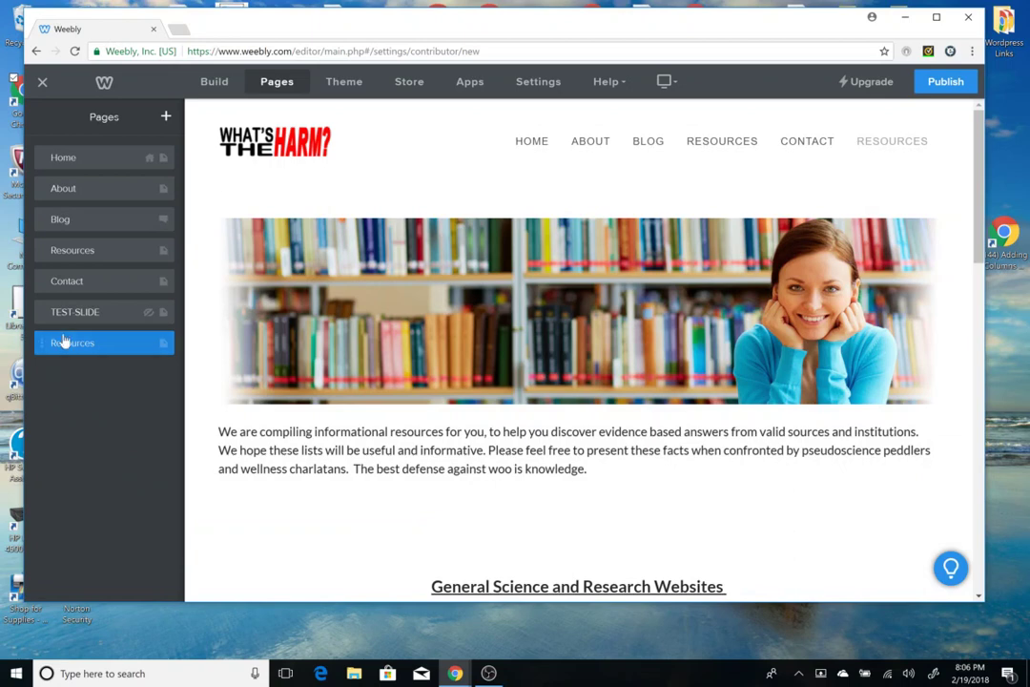
Step: Hide the copied Resources page in navigation, check its content, and return to the page list
left_click_drag(84, 350, 91, 373)
left_click(121, 349)
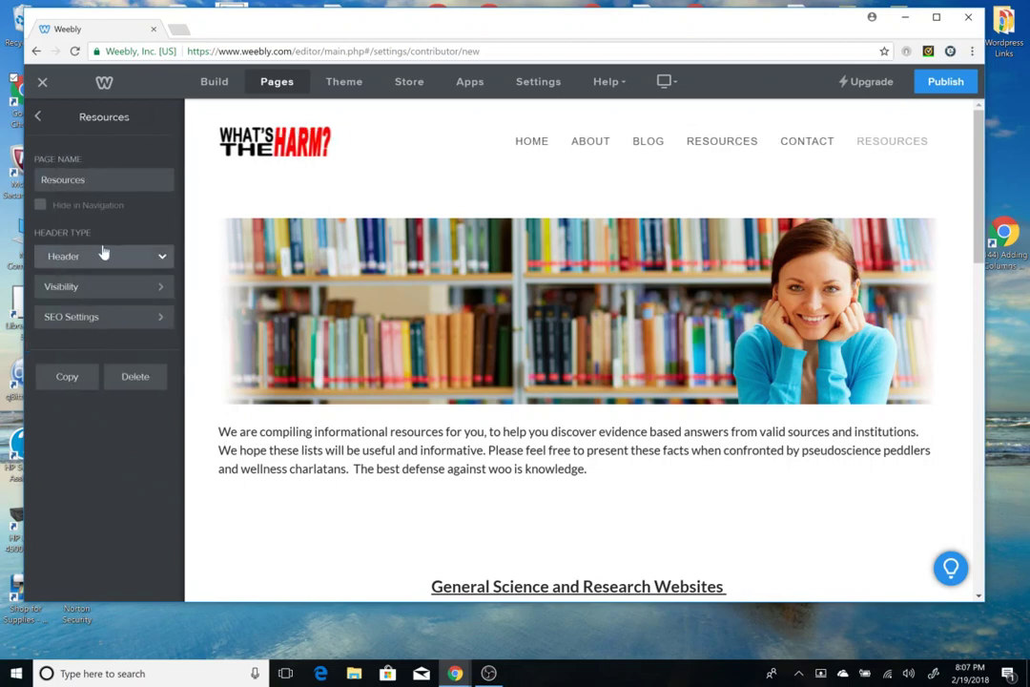
left_click(42, 207)
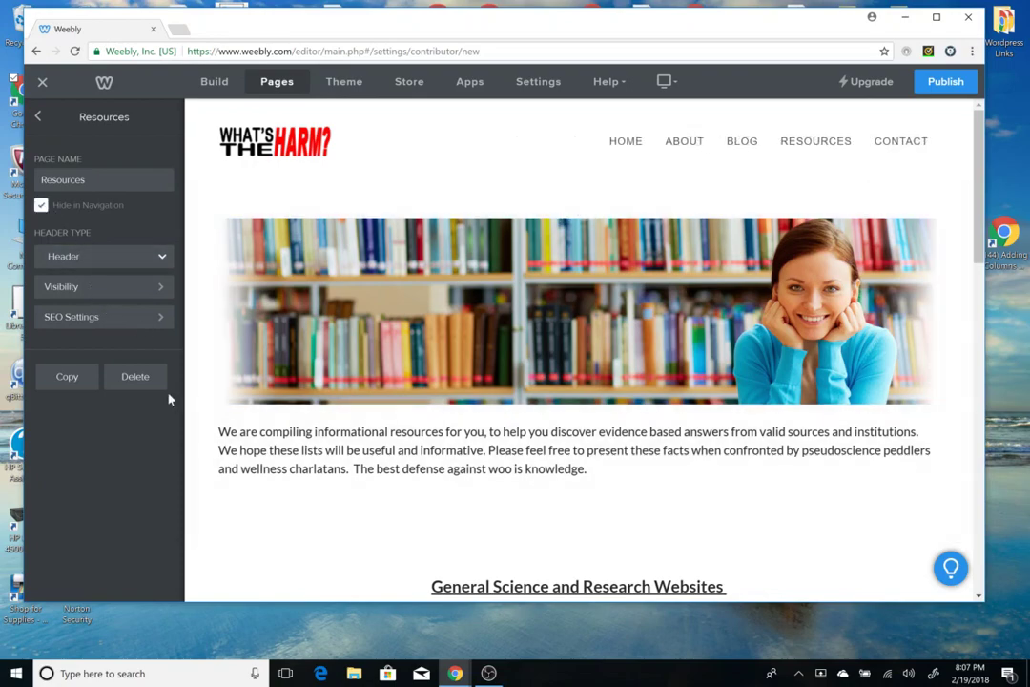
scroll(509, 375, "down", 7)
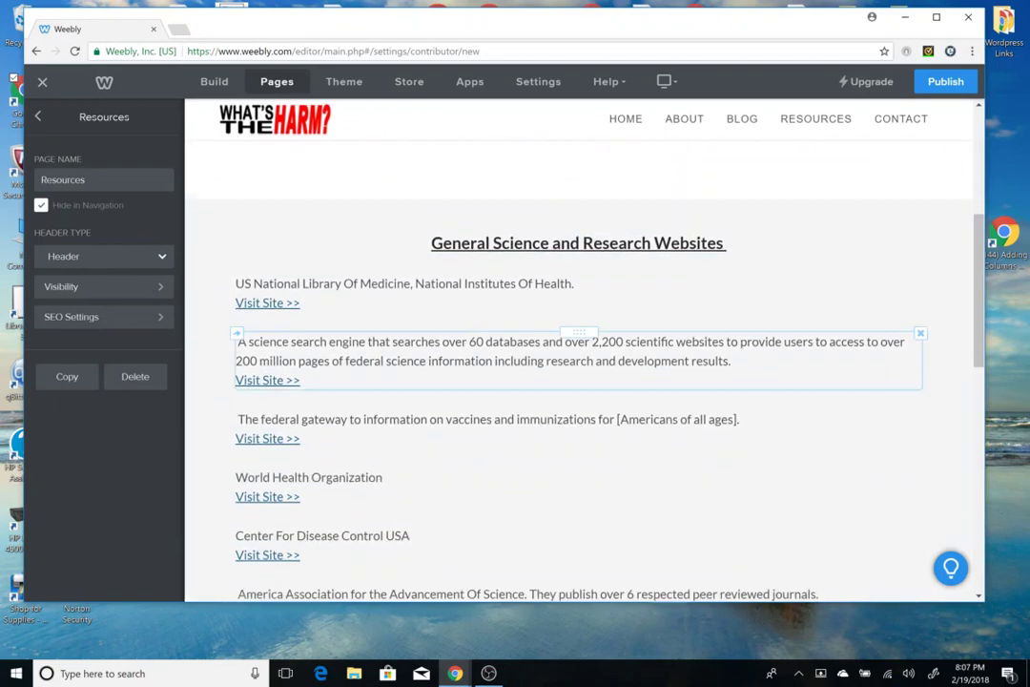
scroll(653, 356, "up", 8)
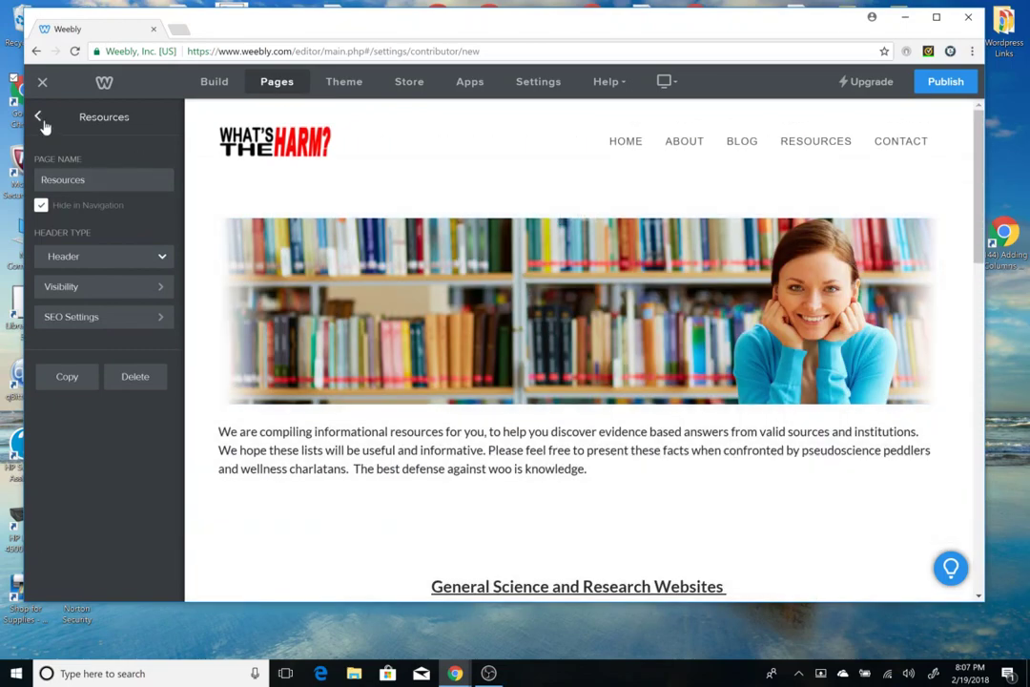
left_click(39, 118)
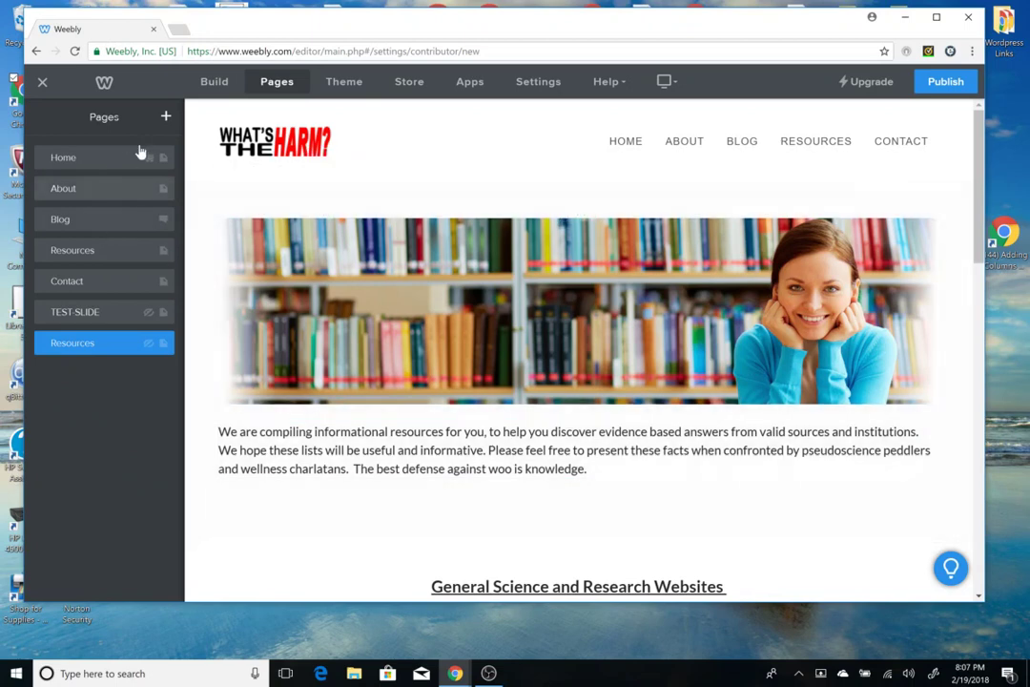
Step: Add a new standard page to the site, keeping its default name and settings
left_click(164, 119)
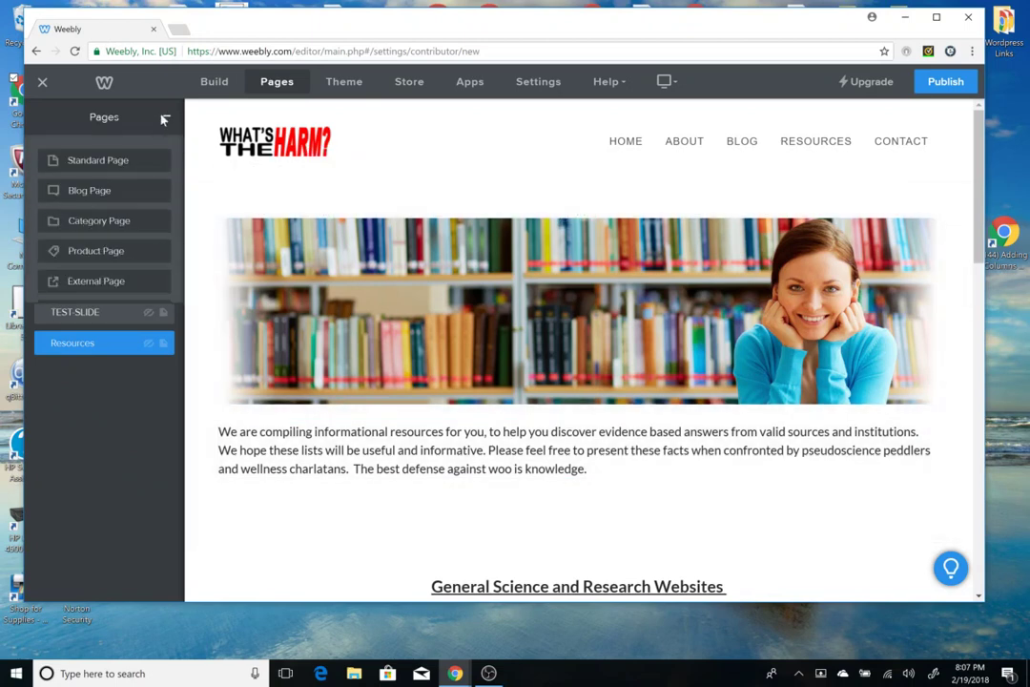
left_click(128, 164)
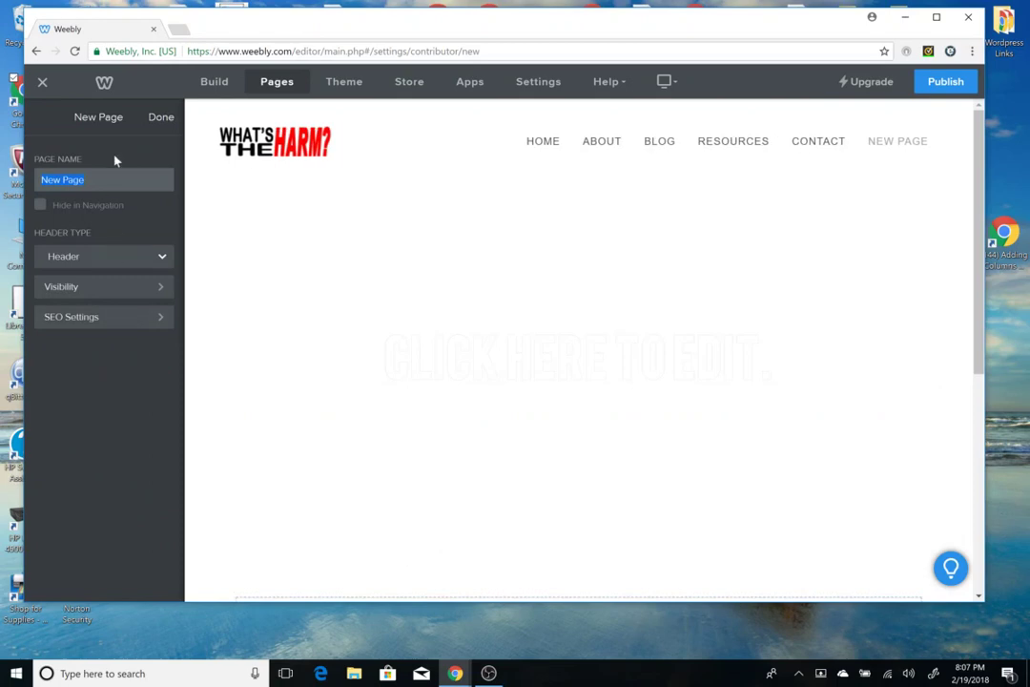
left_click(161, 117)
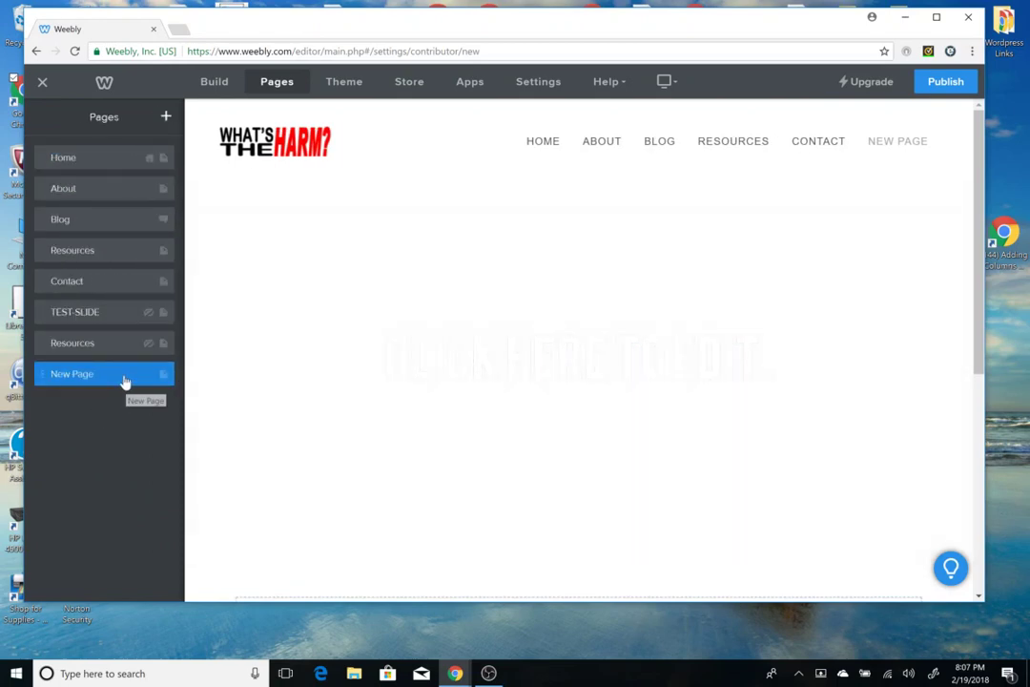
Step: Delete the newly added standard page through its page settings
left_click(127, 379)
left_click(133, 378)
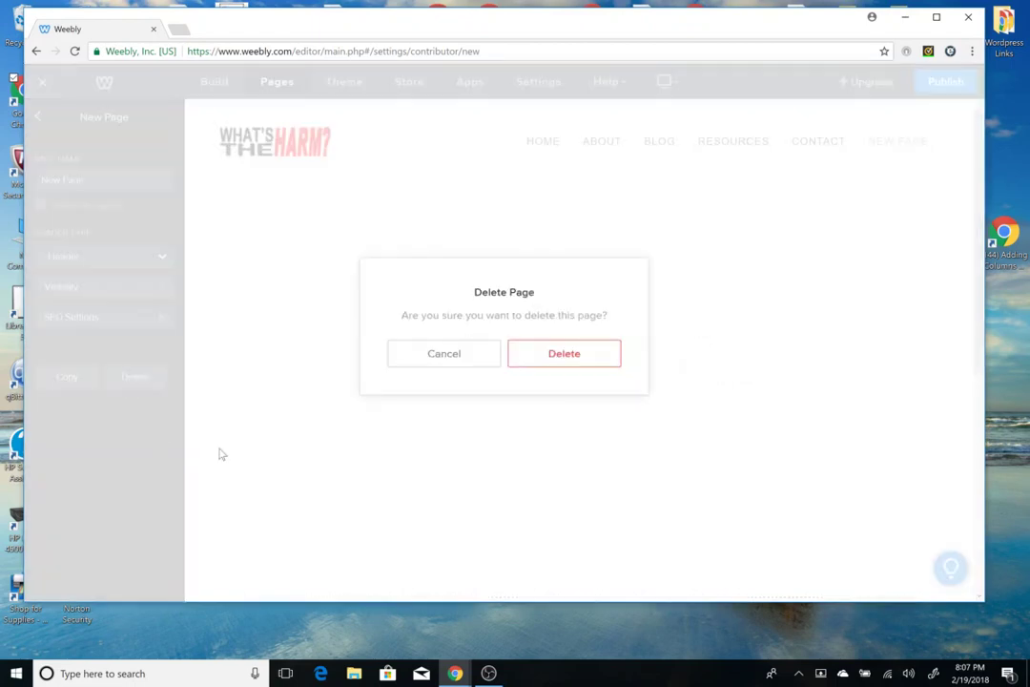
left_click(564, 354)
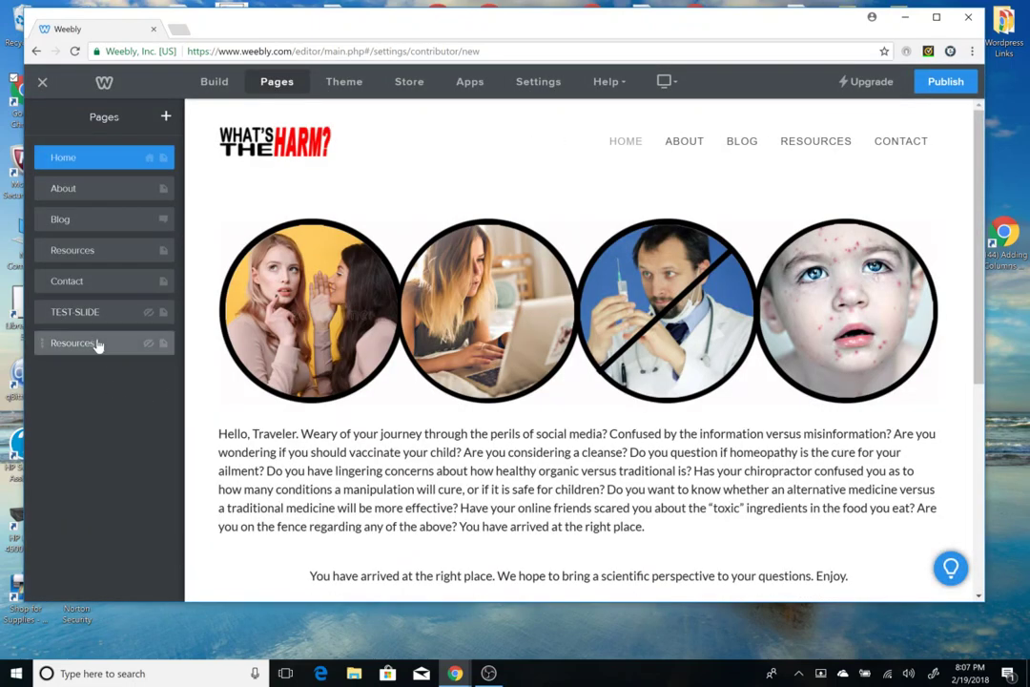
Step: Check the original Resources page, and open the hidden Resources copy to look through its website list down to the end
left_click(110, 253)
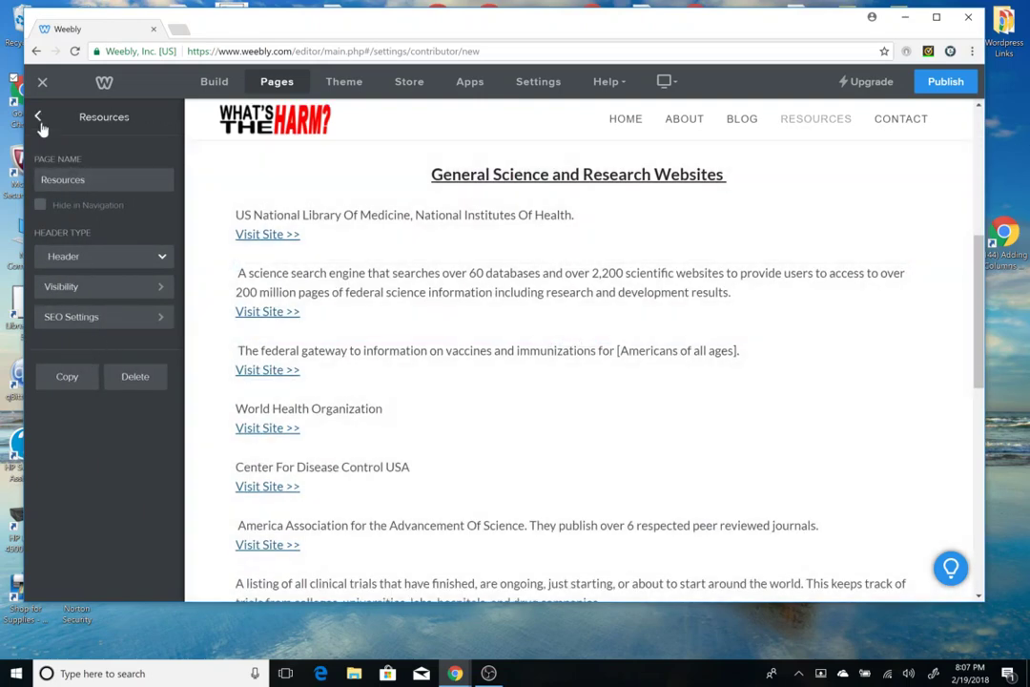
left_click(40, 119)
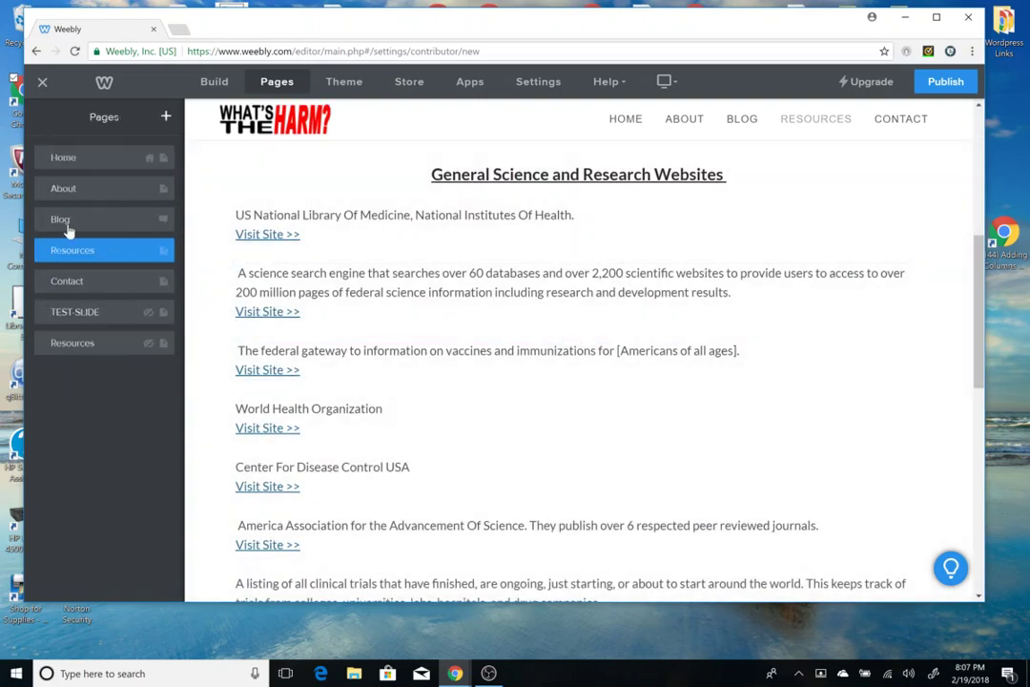
left_click(114, 344)
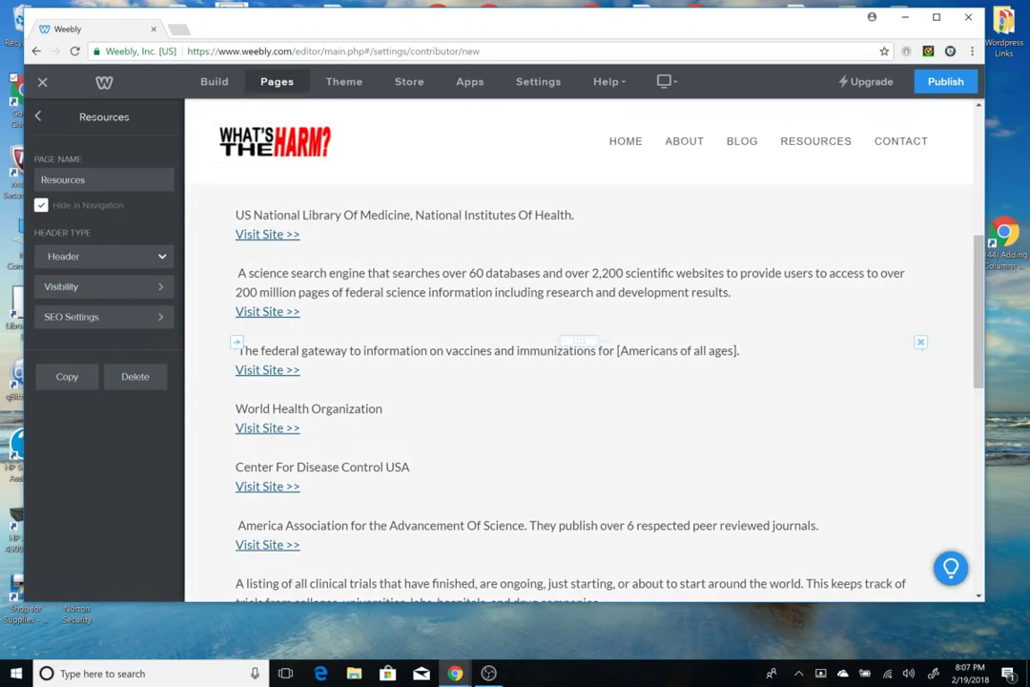
scroll(534, 363, "up", 4)
scroll(534, 364, "up", 2)
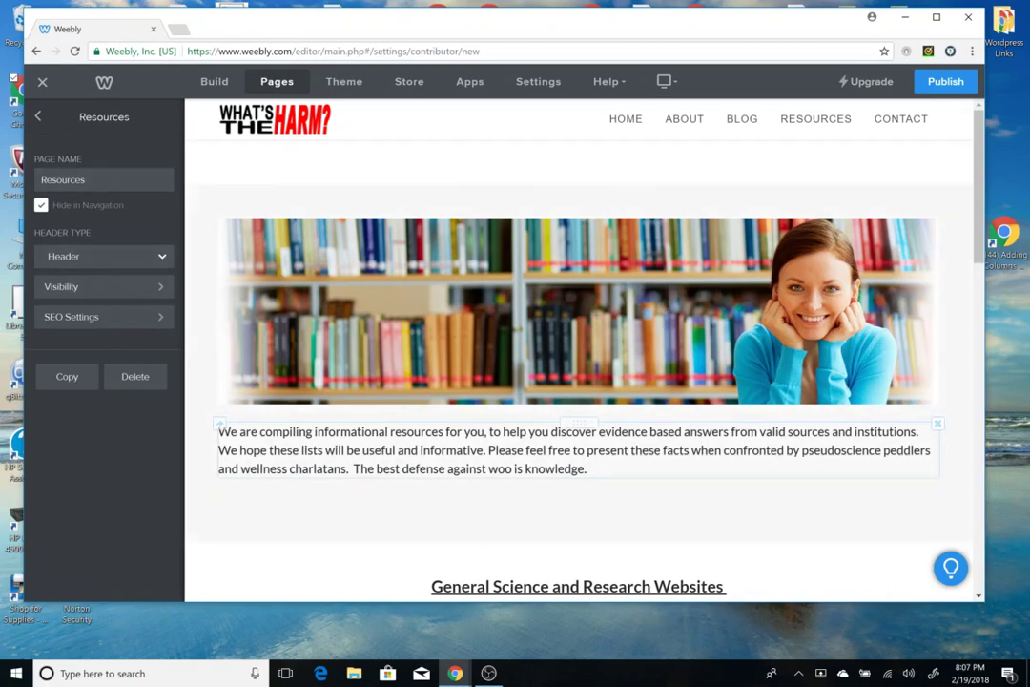
scroll(576, 372, "down", 1)
scroll(576, 372, "down", 15)
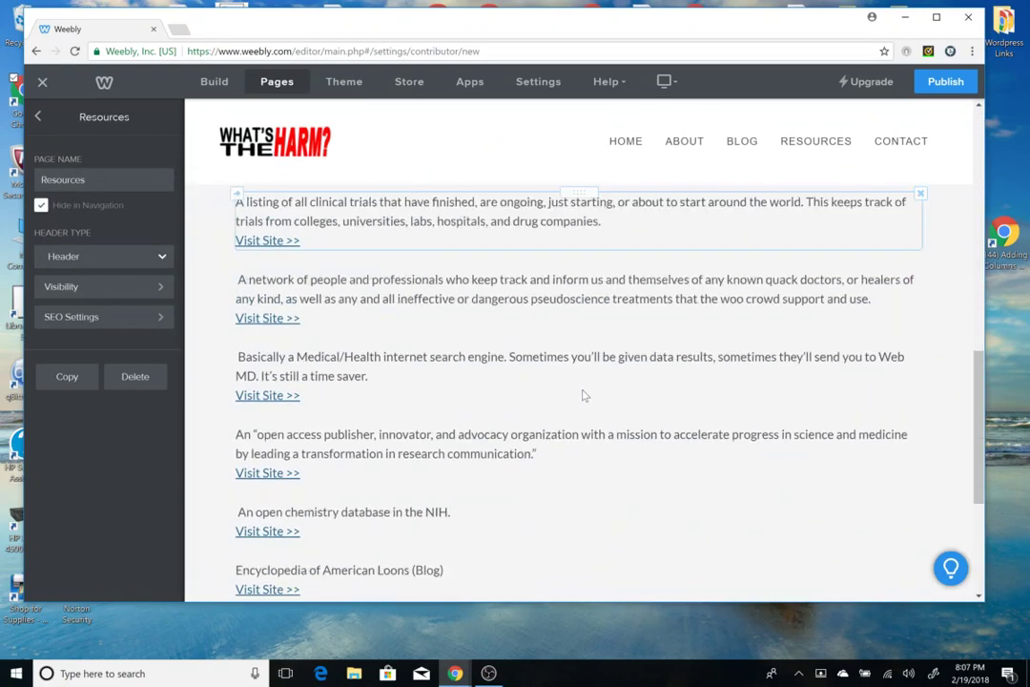
scroll(617, 392, "down", 2)
Step: Delete the last three website entries on the hidden Resources copy, including Encyclopedia of American Loons and the NIH open chemistry database
left_click(921, 335)
left_click(890, 297)
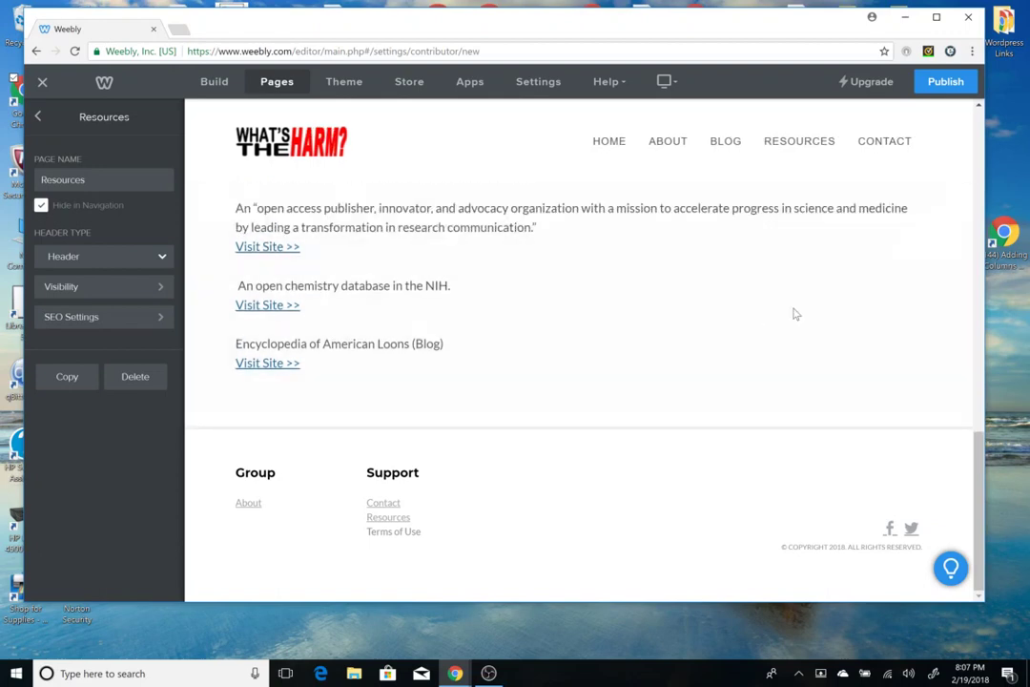
left_click(920, 335)
left_click(890, 291)
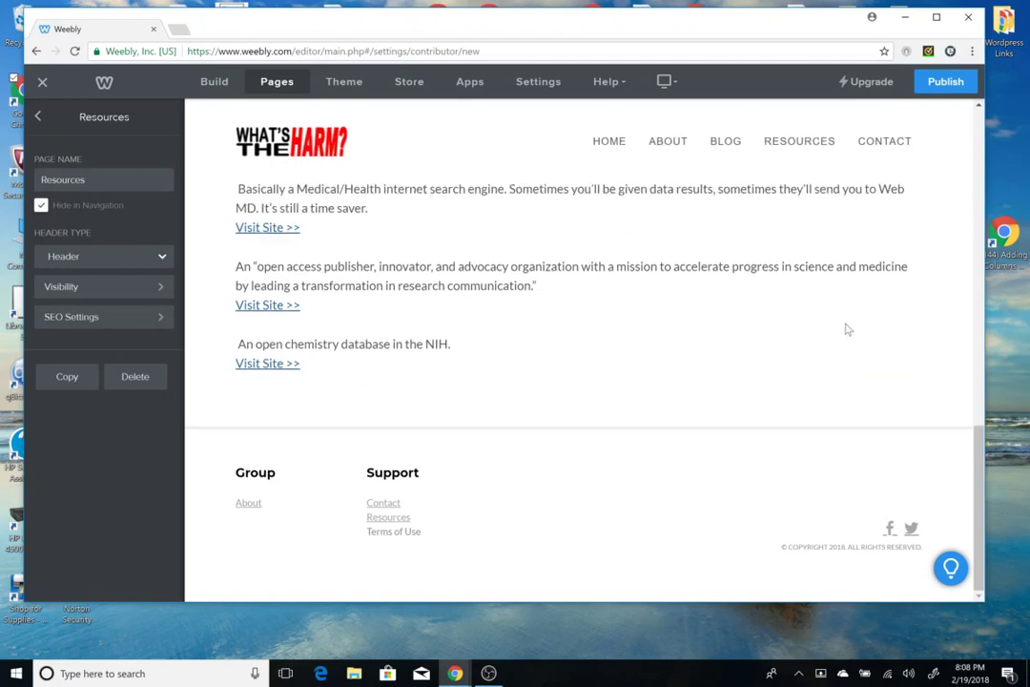
left_click(921, 336)
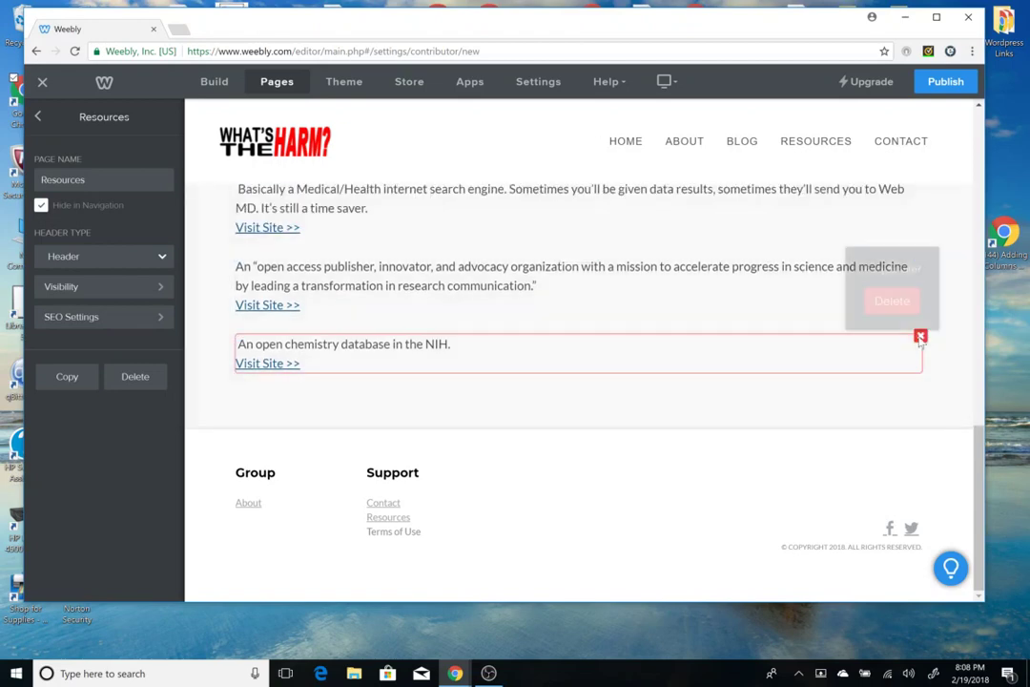
left_click(890, 294)
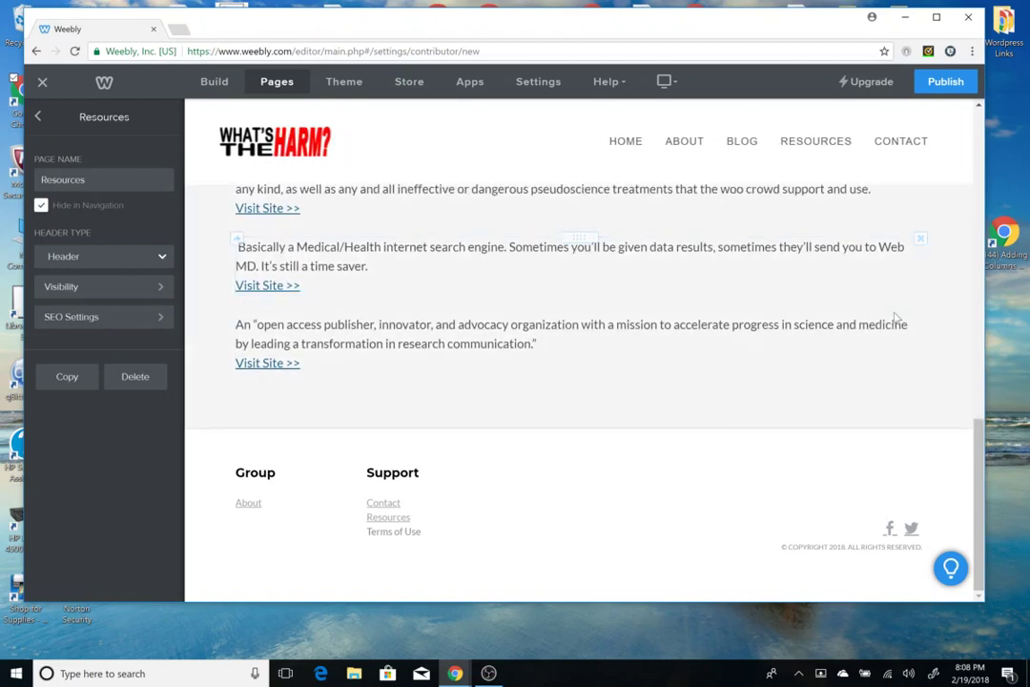
Step: Delete the open access publisher, Medical/Health search engine, quack-tracking network and clinical trials entries from the copied page
left_click(921, 315)
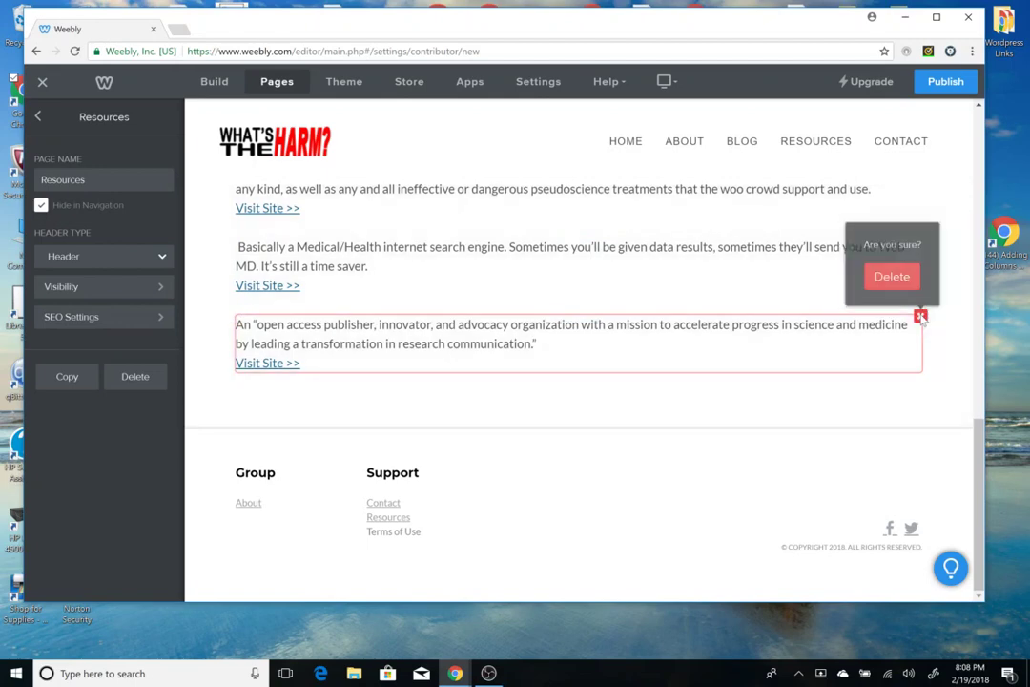
left_click(876, 274)
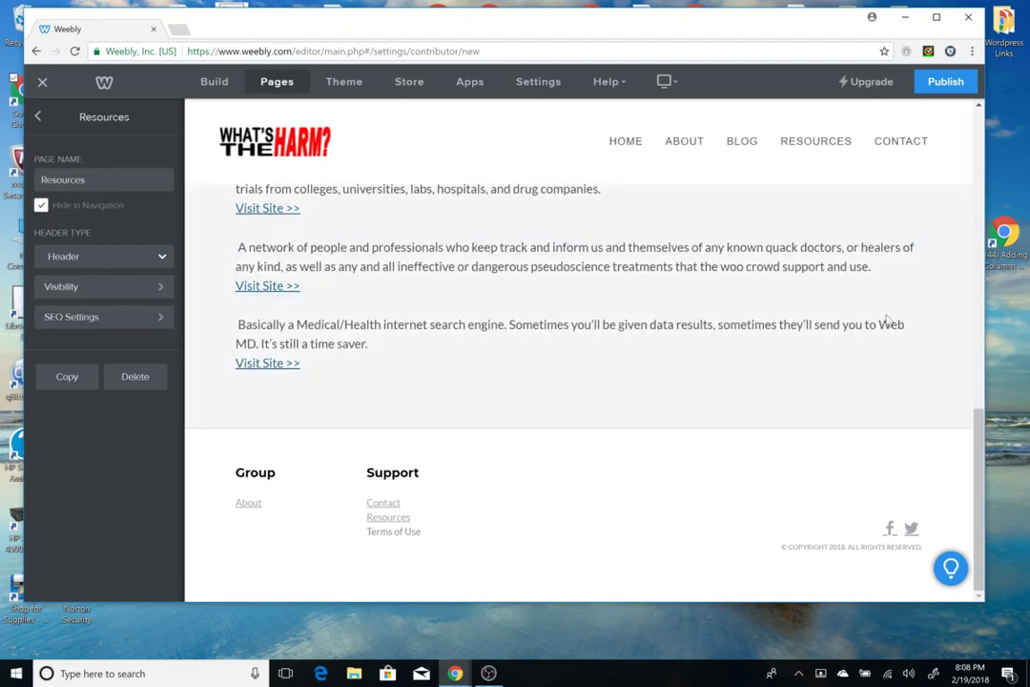
left_click(921, 317)
left_click(890, 275)
left_click(920, 317)
left_click(878, 285)
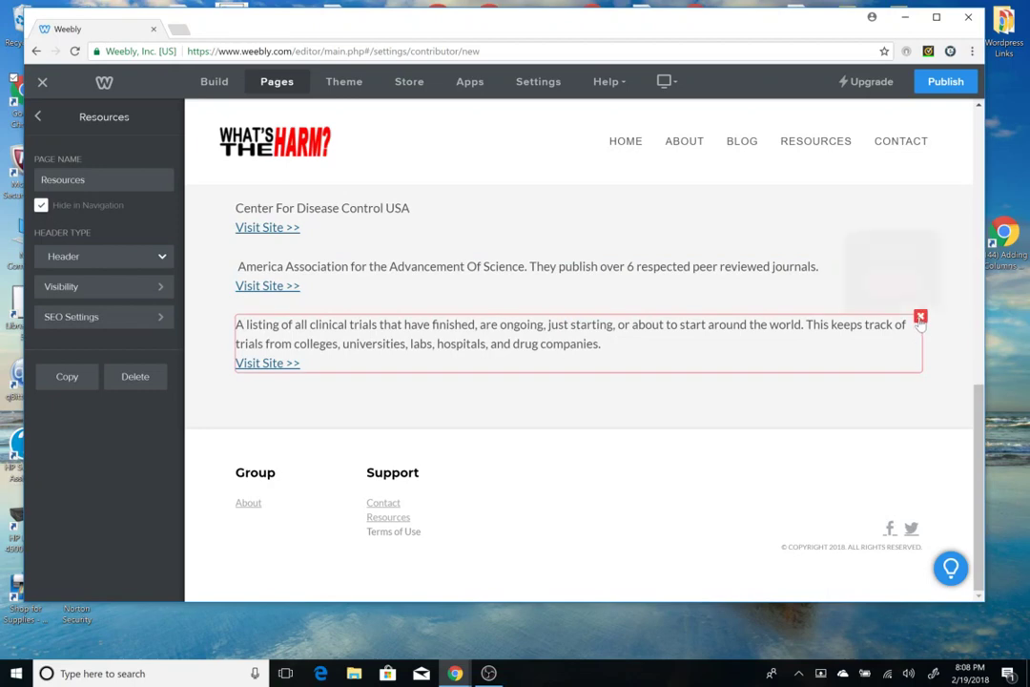
left_click(921, 316)
left_click(887, 273)
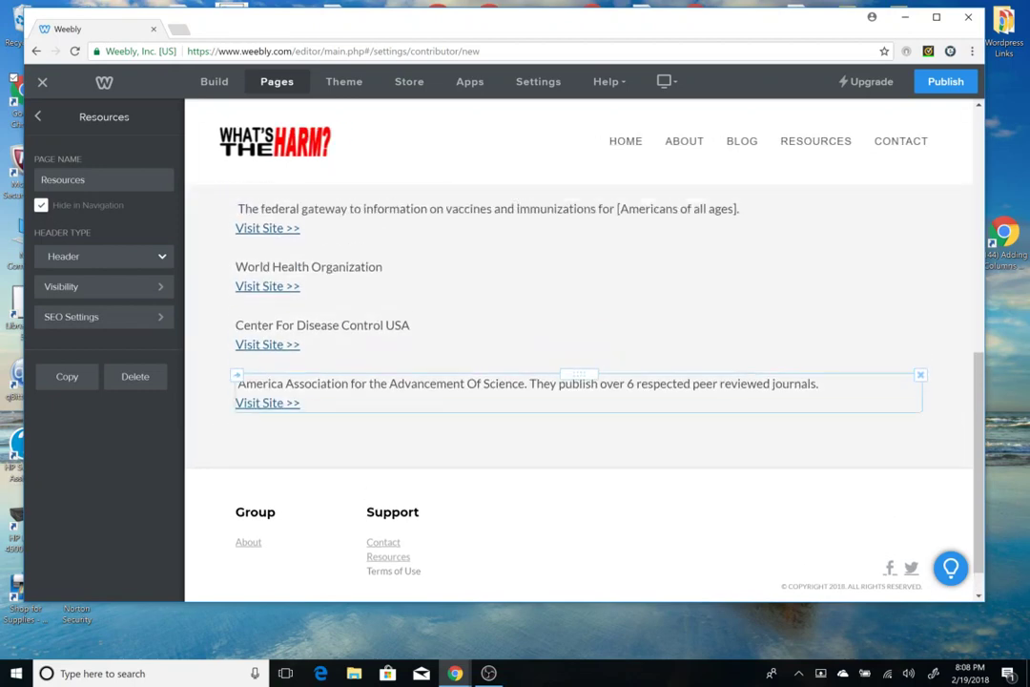
Step: Delete the America Association for the Advancement Of Science, Center For Disease Control USA and World Health Organization entries
scroll(582, 382, "up", 4)
scroll(582, 382, "down", 4)
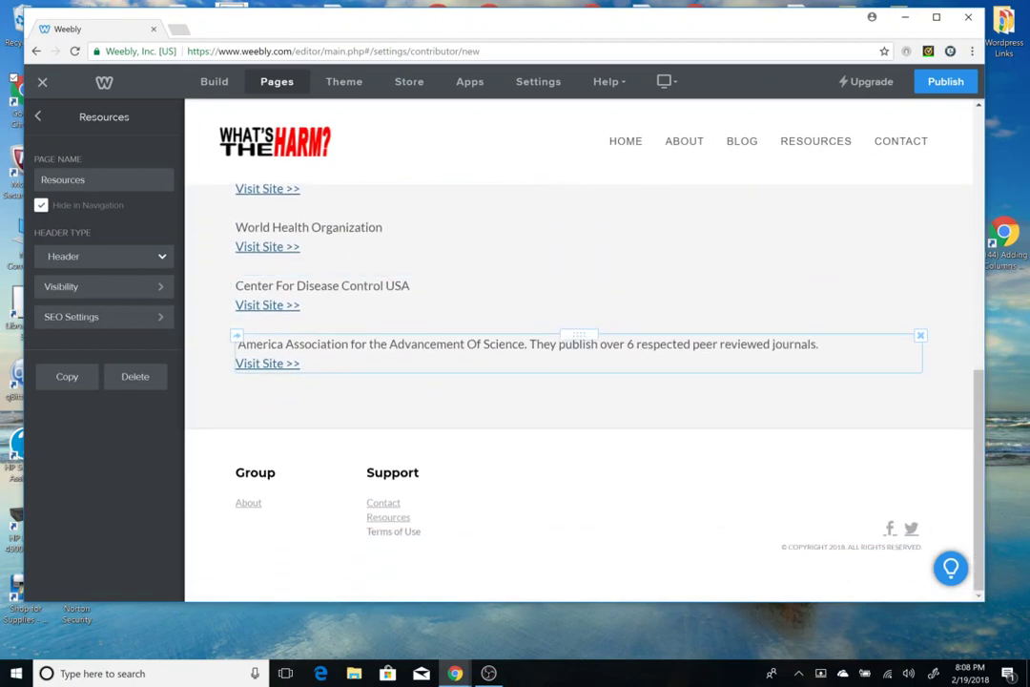
left_click(920, 336)
left_click(880, 296)
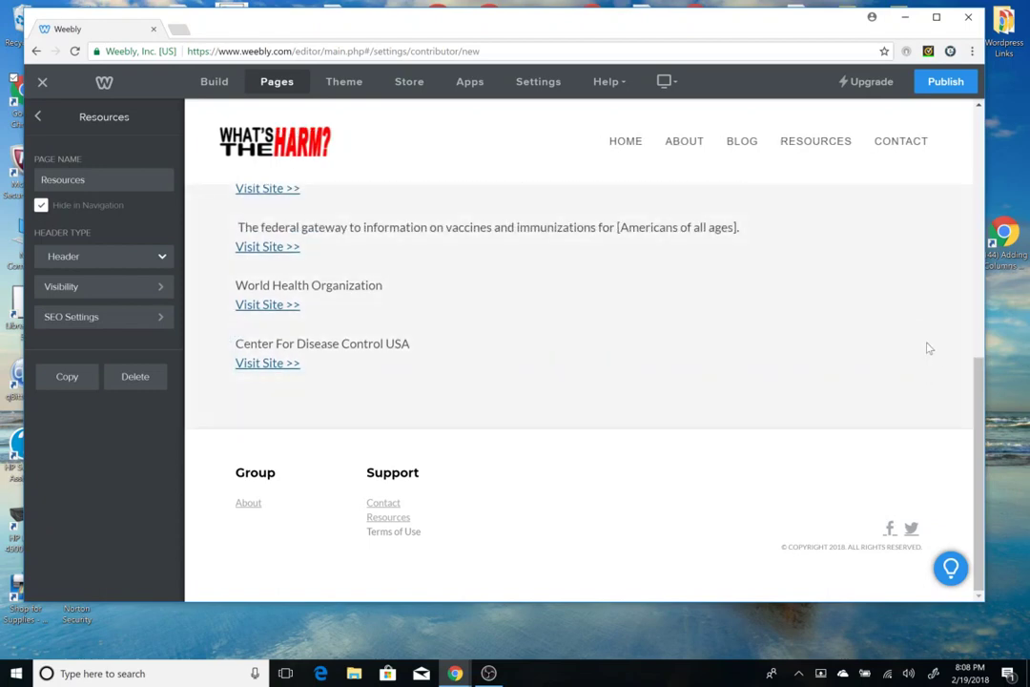
left_click(920, 336)
left_click(887, 294)
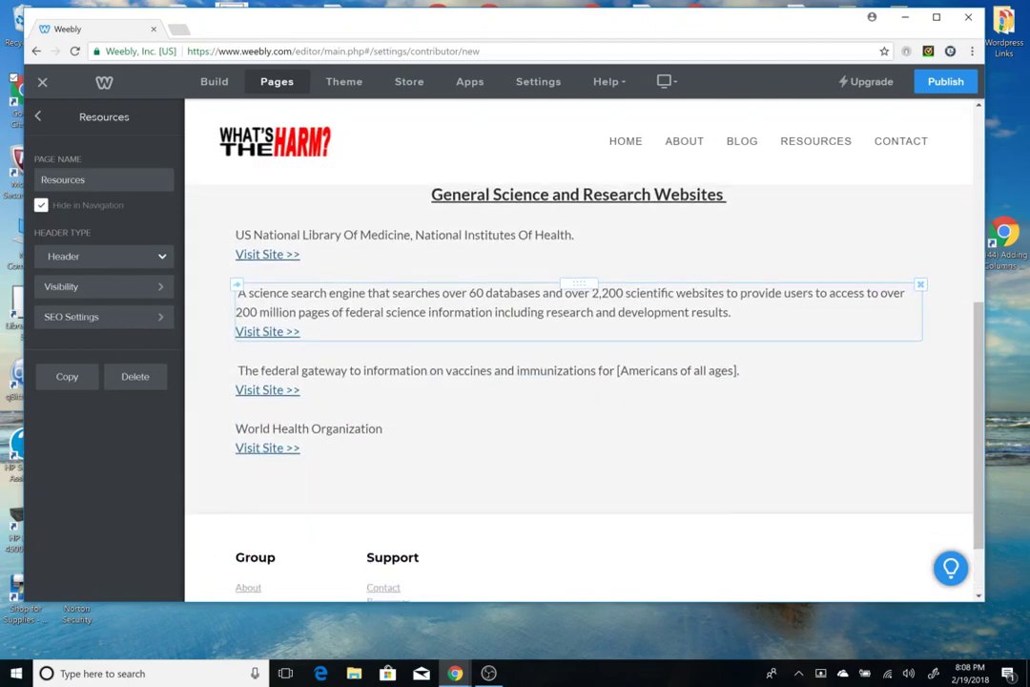
left_click(921, 403)
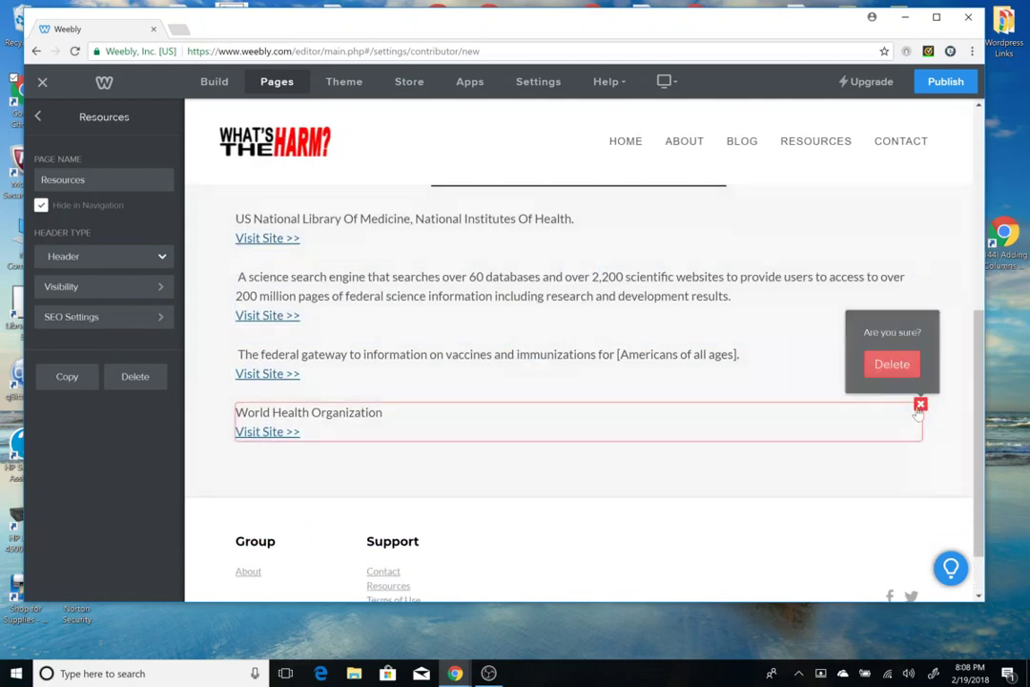
left_click(892, 368)
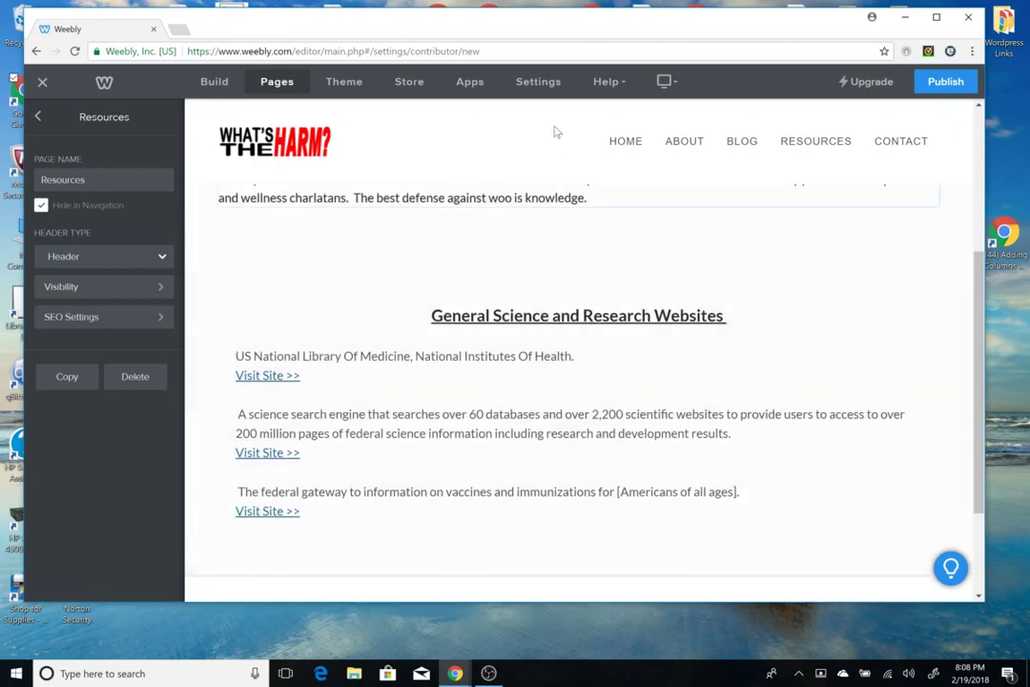
Step: Bring up the Vaccines.gov Vaccine Safety window and arrange it behind the Weebly window with its address and HHS banner exposed
left_click_drag(526, 32, 563, 73)
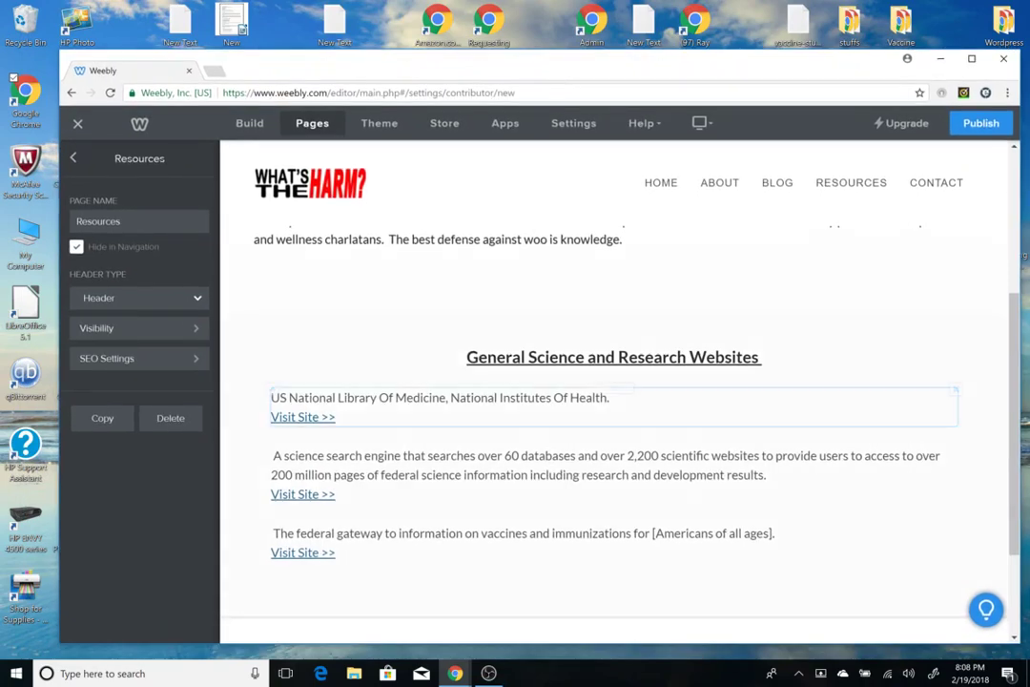
mouse_move(457, 674)
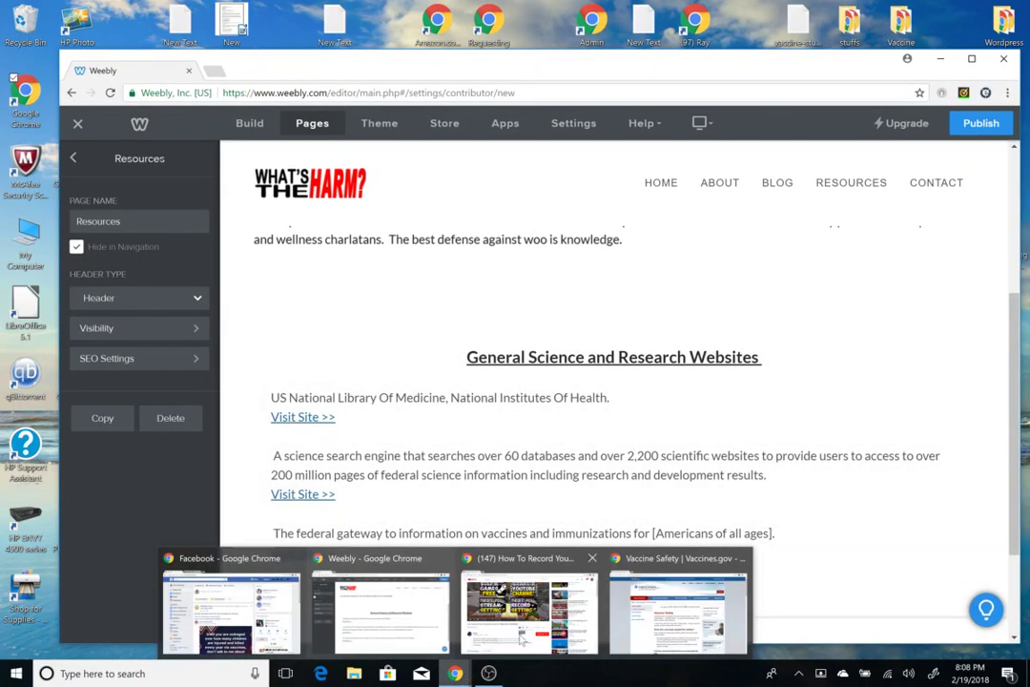
left_click(644, 613)
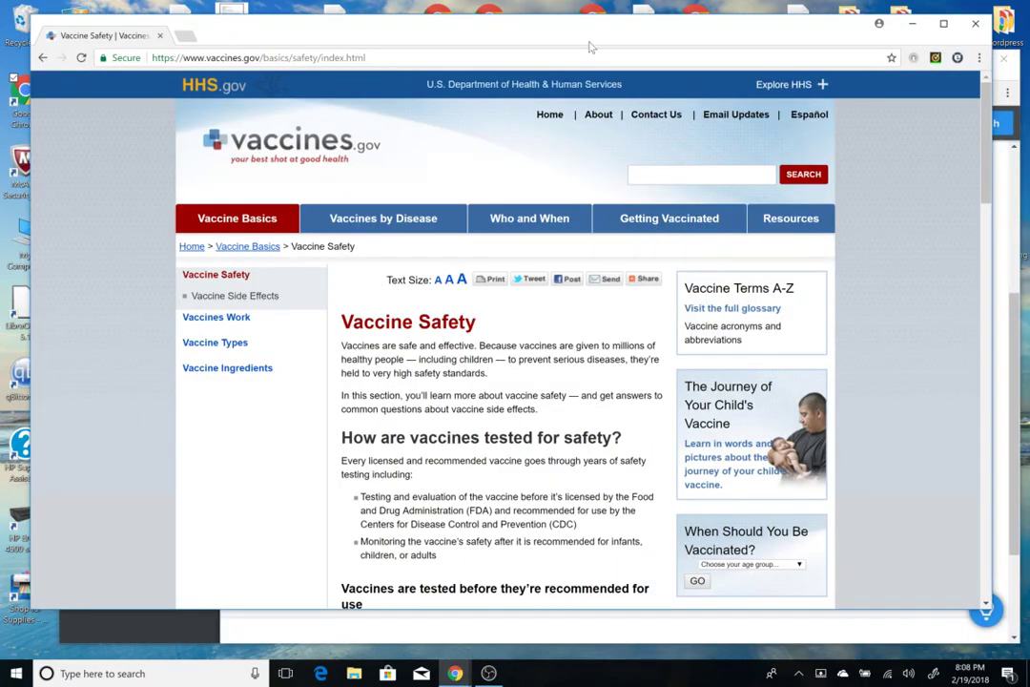
mouse_move(591, 36)
left_mouse_down()
mouse_move(606, 44)
mouse_move(591, 23)
left_mouse_up()
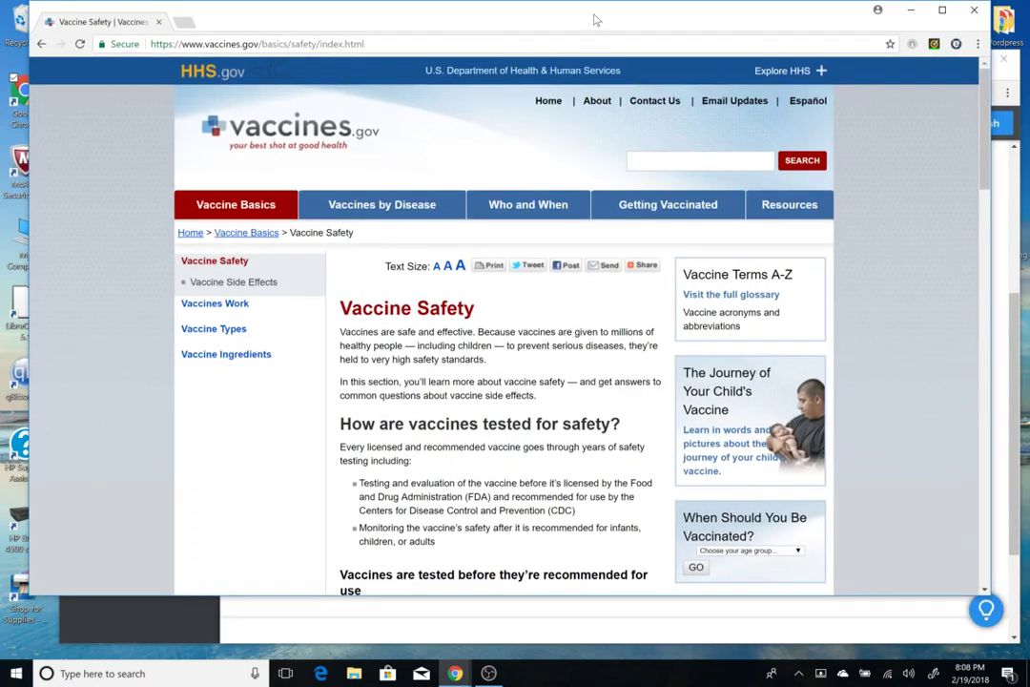
left_click(1002, 287)
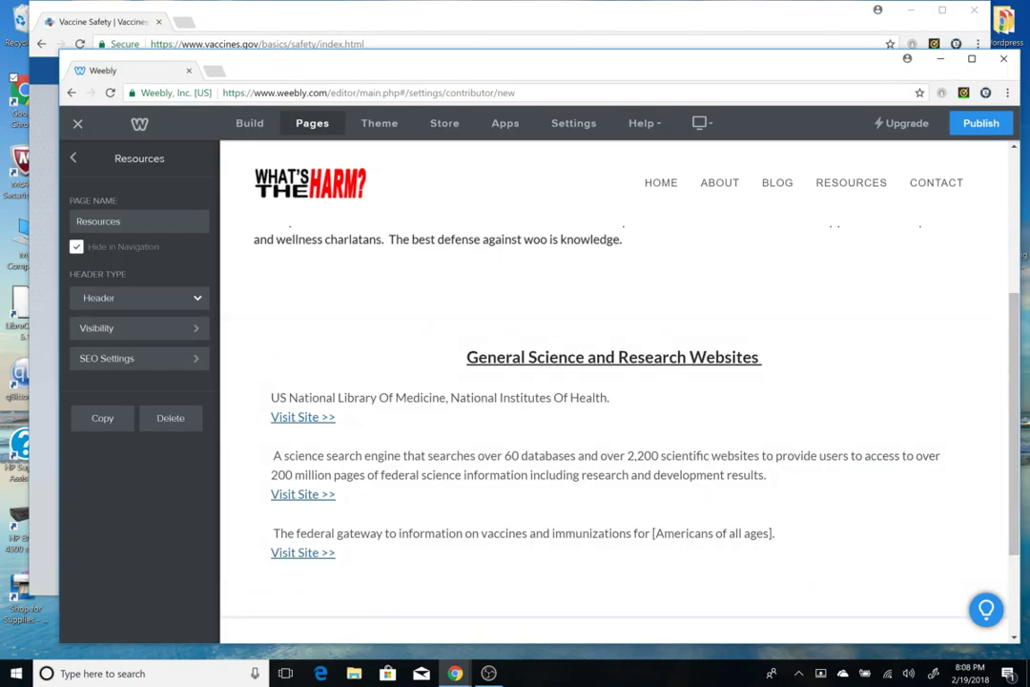
left_click_drag(639, 64, 619, 105)
Step: Change the first website entry's text to "US Department of Health and Human Services", leaving its Visit Site link in place
left_click(258, 431)
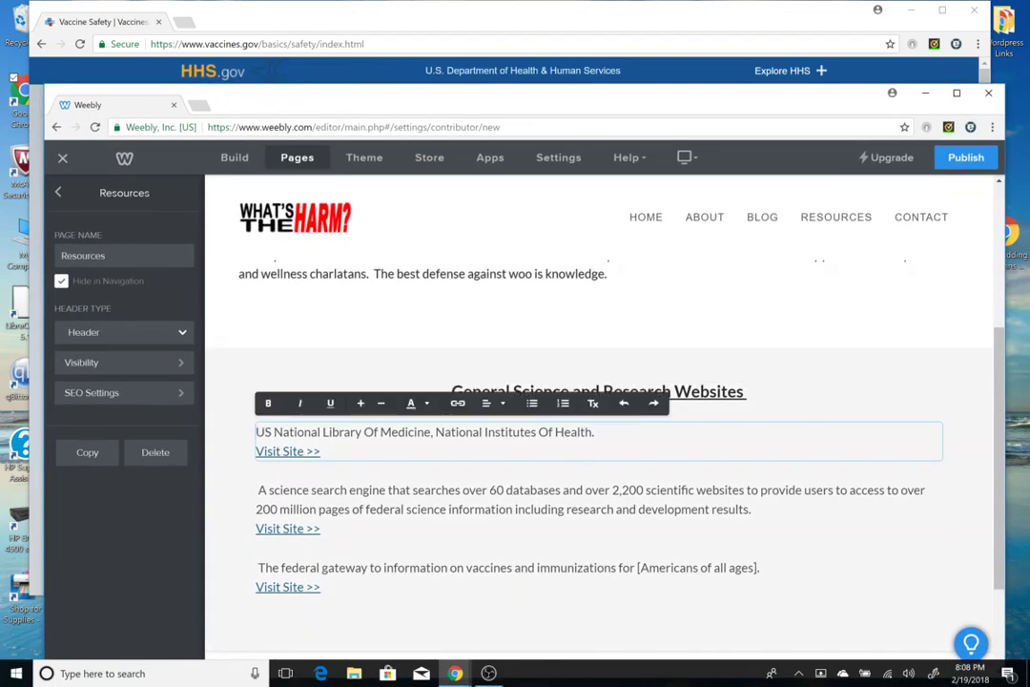
mouse_move(594, 432)
left_mouse_down()
mouse_move(257, 431)
mouse_move(274, 431)
left_mouse_up()
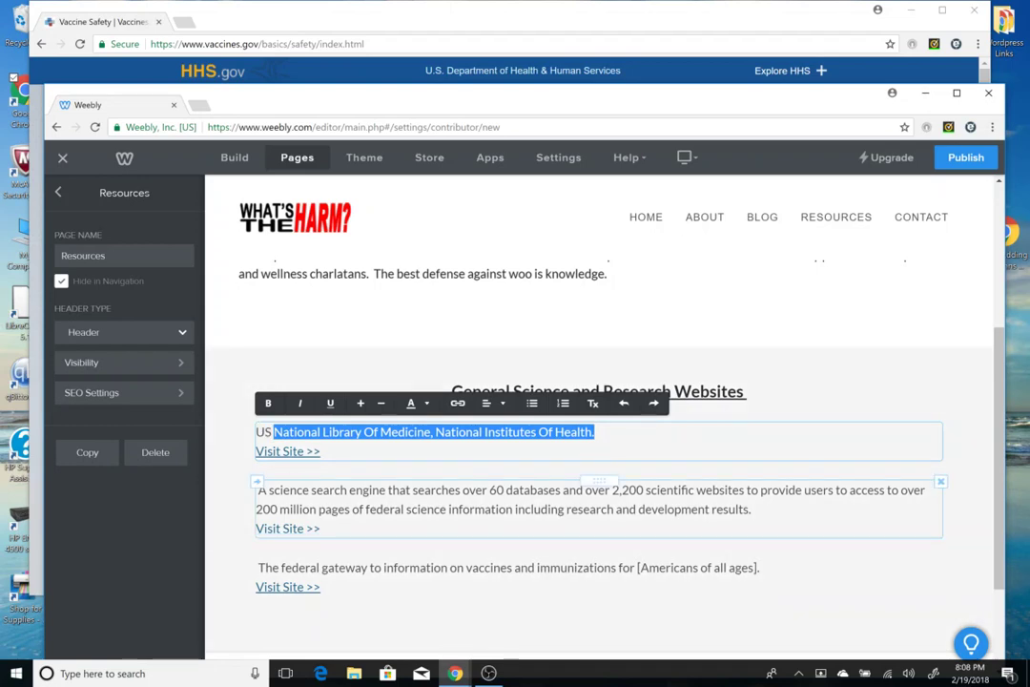
type("Department")
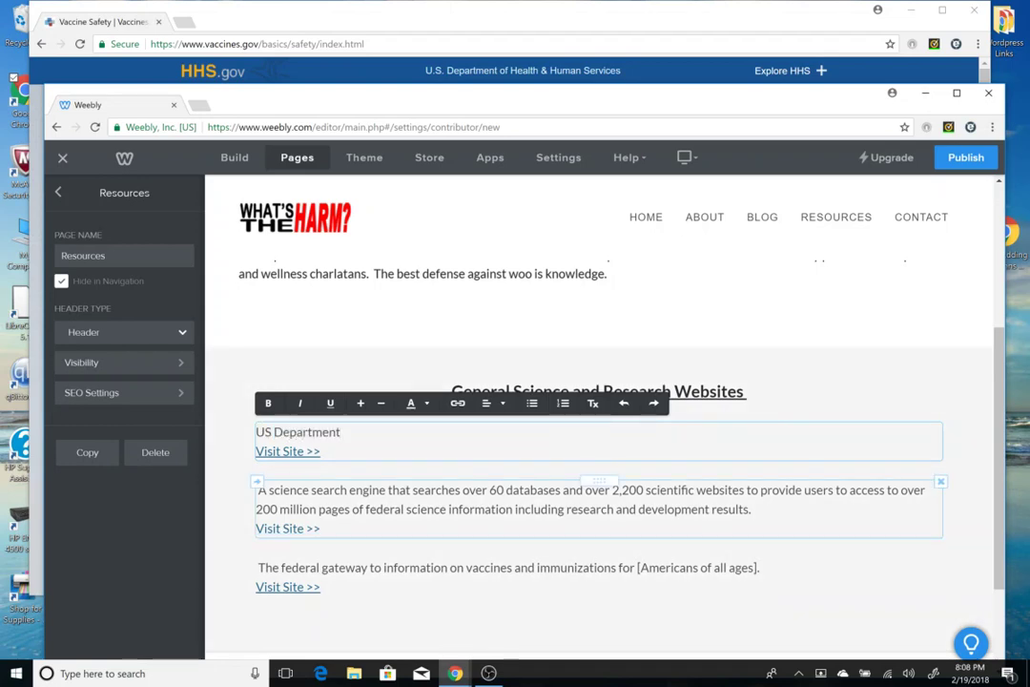
type(" of Health and")
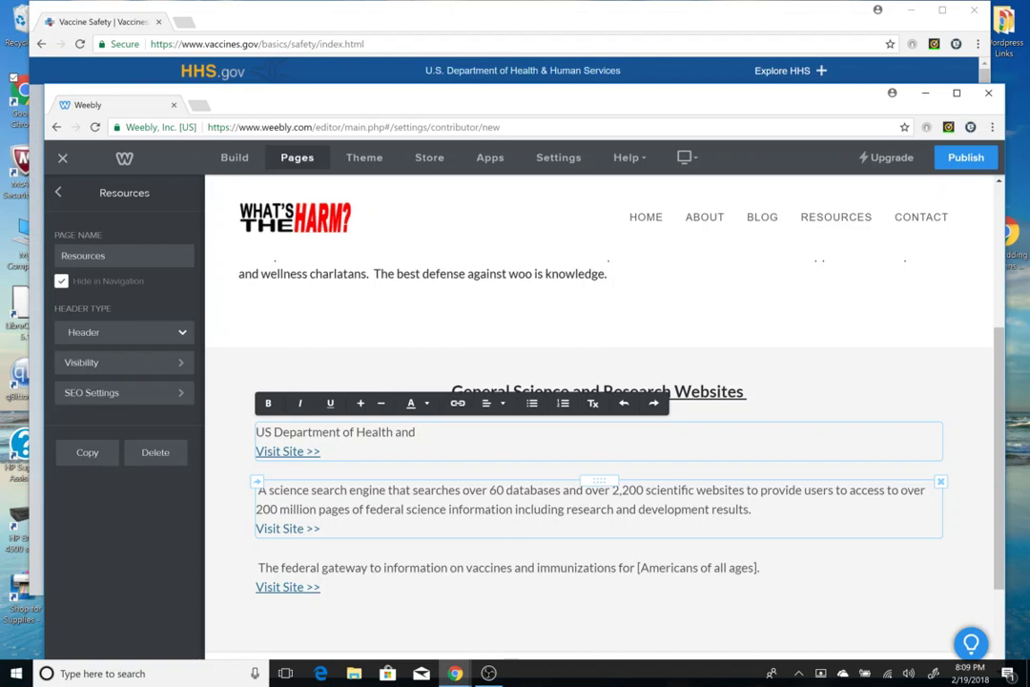
type(" Human Services")
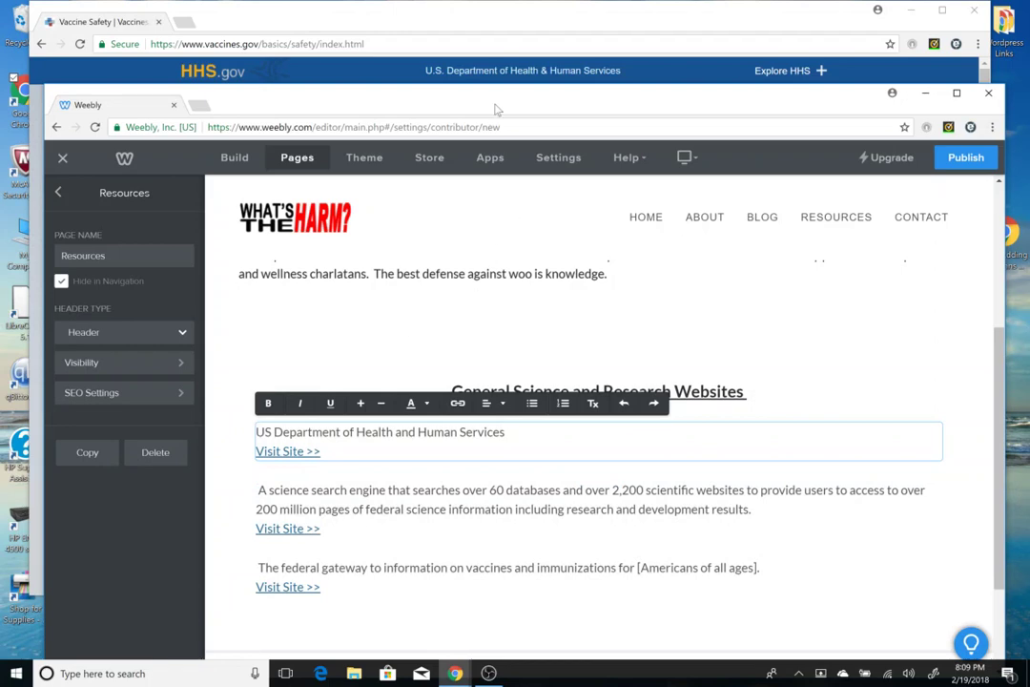
Step: Move the Weebly window to uncover more of the Vaccines.gov page, keeping the edited website entry in view
left_click_drag(415, 111, 517, 157)
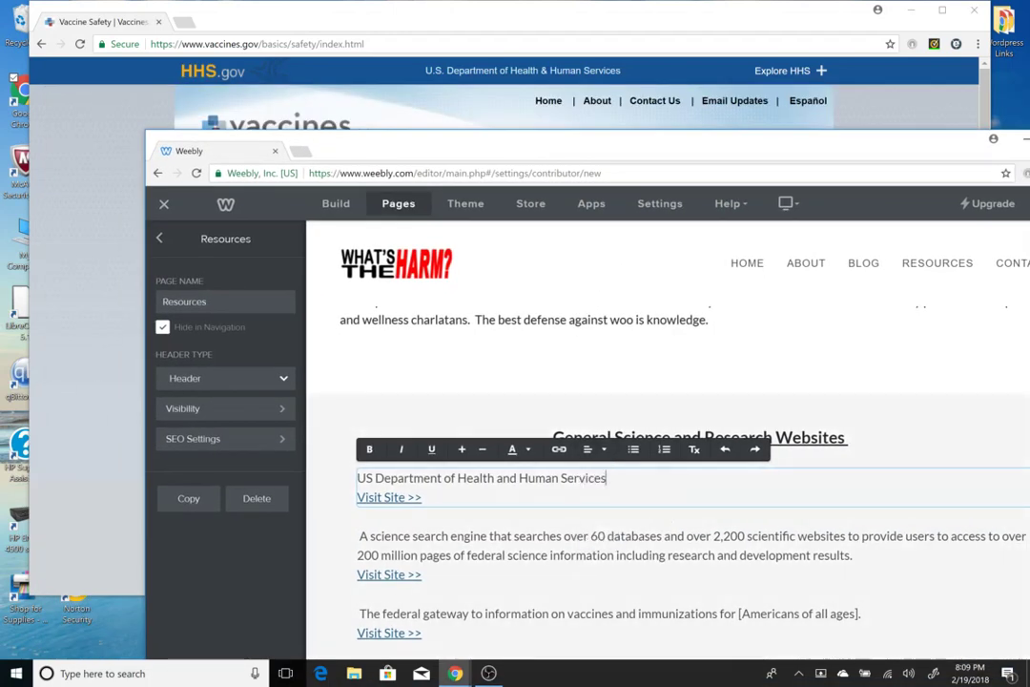
scroll(665, 375, "down", 1)
scroll(582, 347, "up", 2)
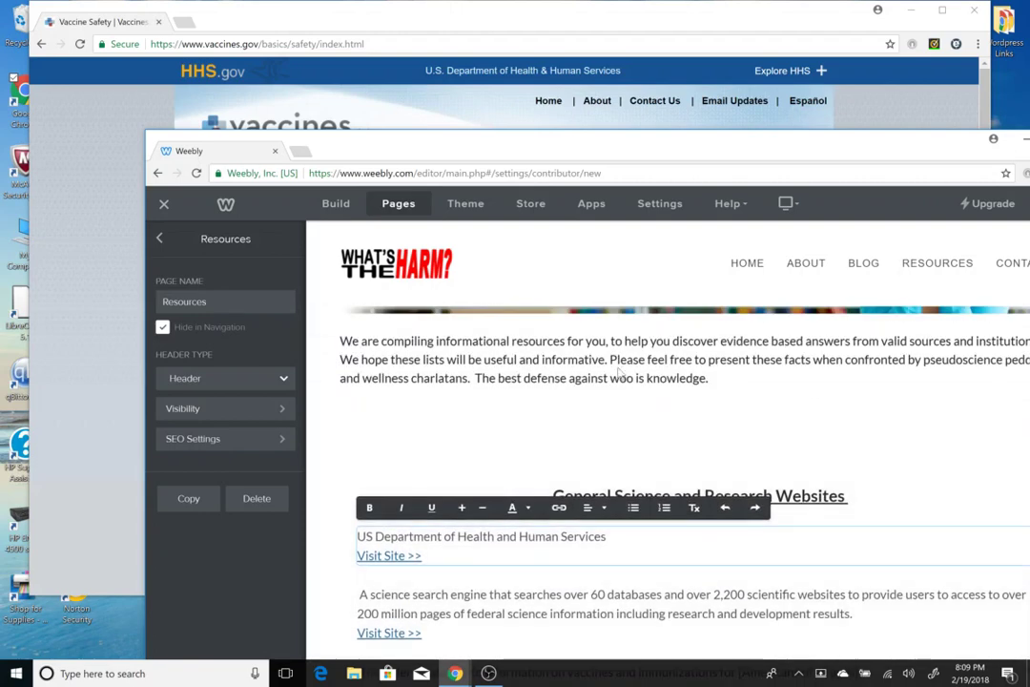
Step: Replace the "General Science and Research Websites" heading with "Vaccine Safety"
left_click(582, 349)
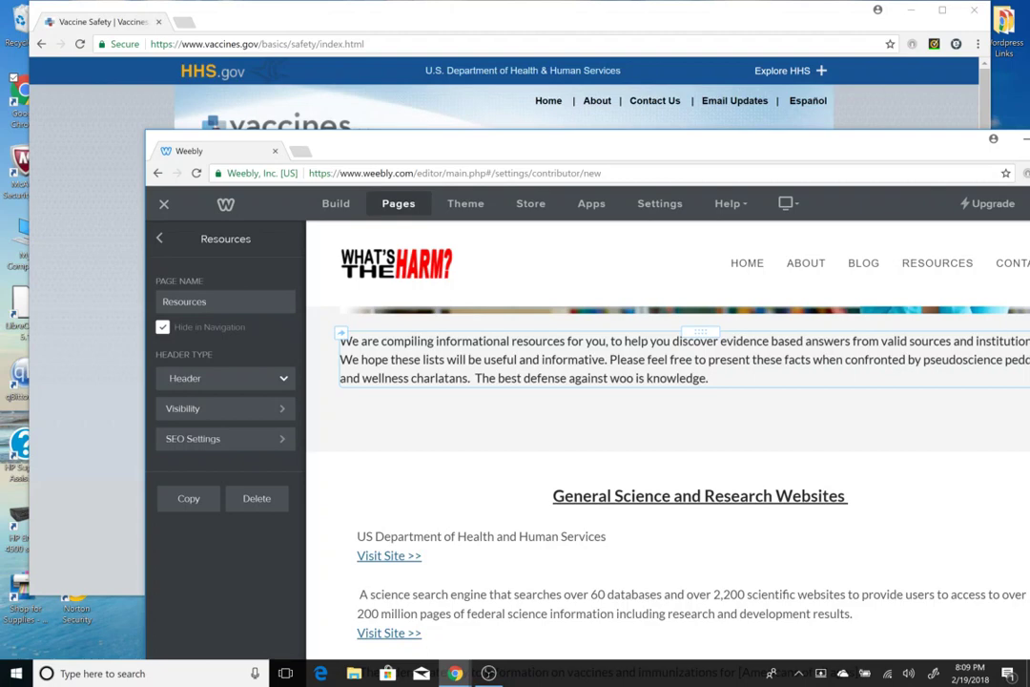
key("Delete")
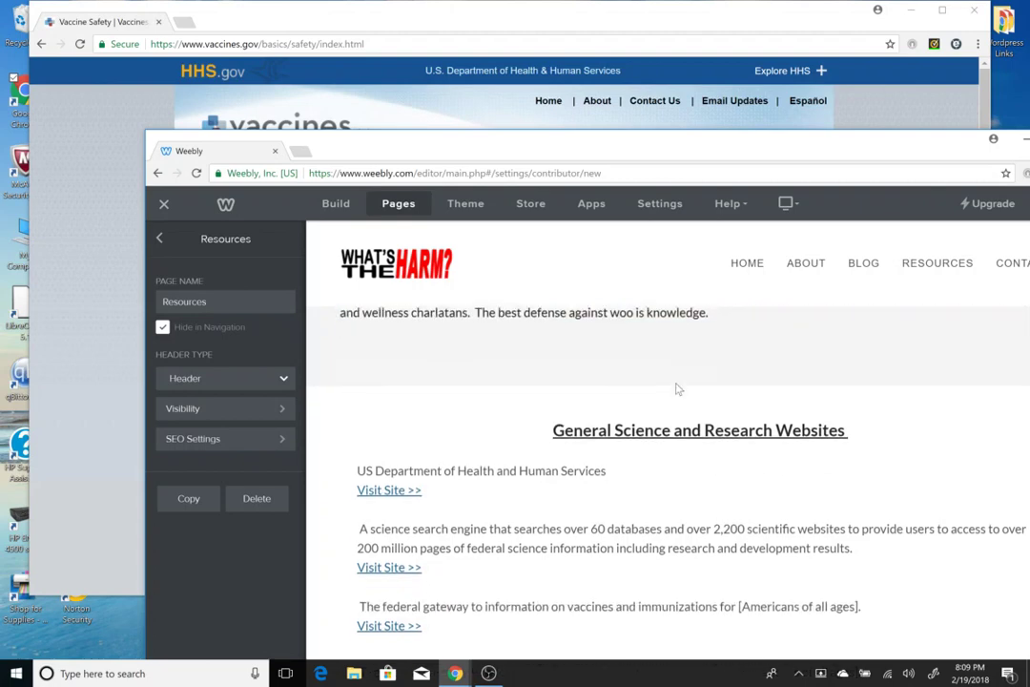
left_click(699, 359)
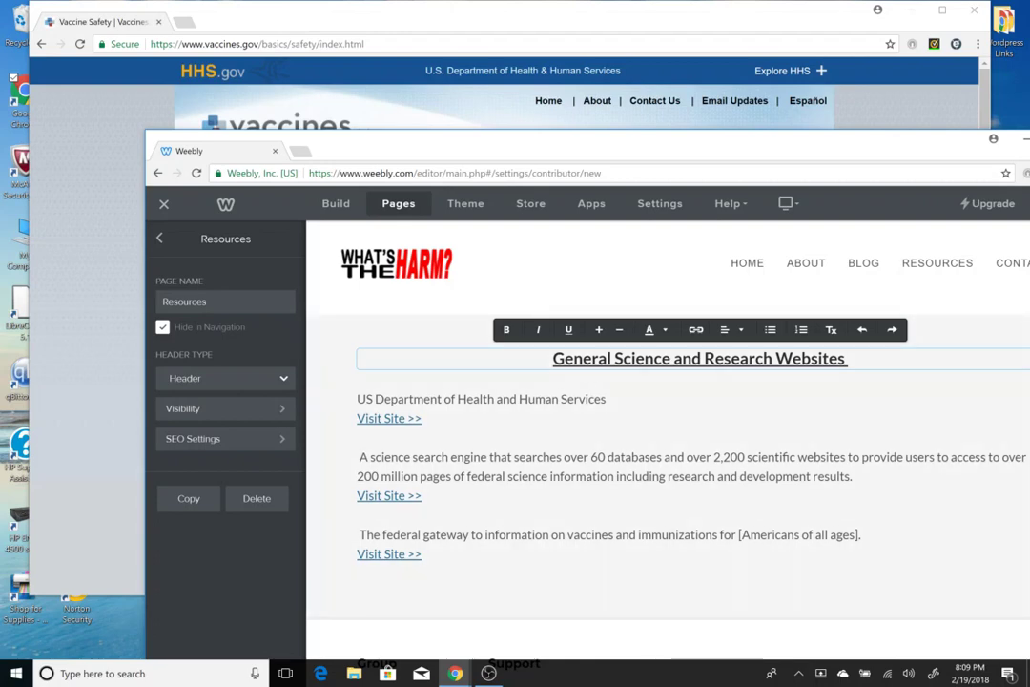
left_click_drag(553, 359, 847, 359)
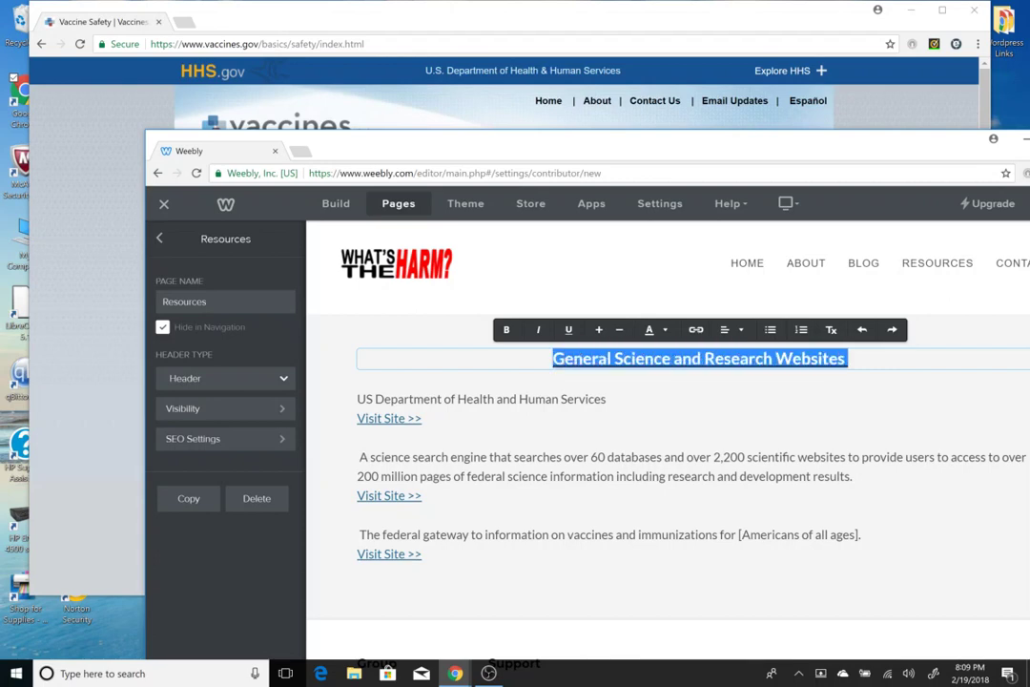
type("Vaccine Safety")
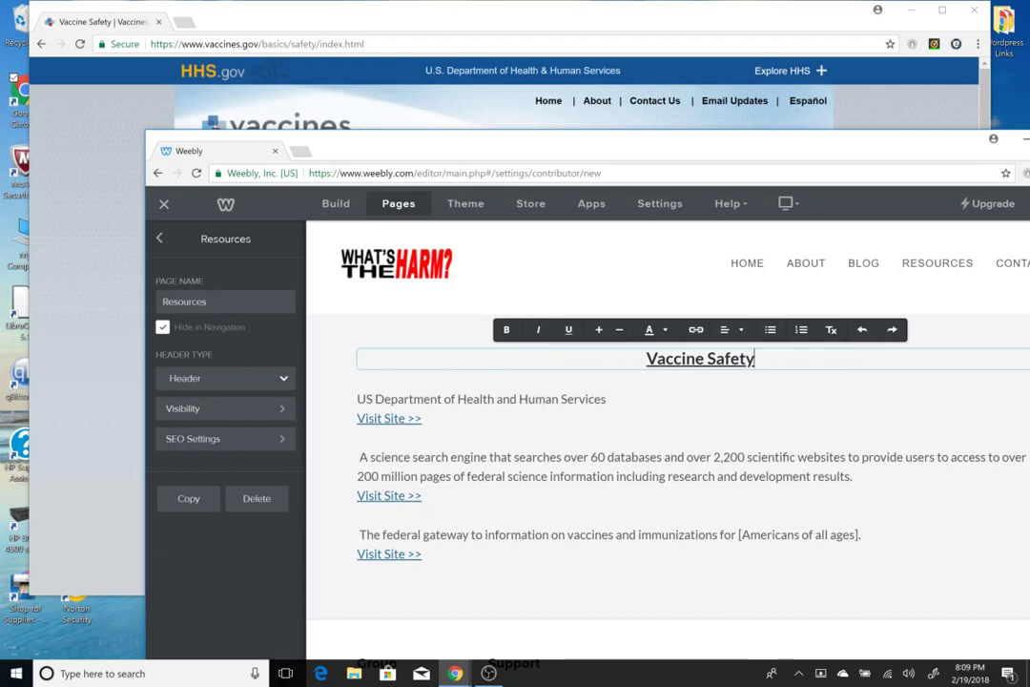
scroll(701, 369, "down", 1)
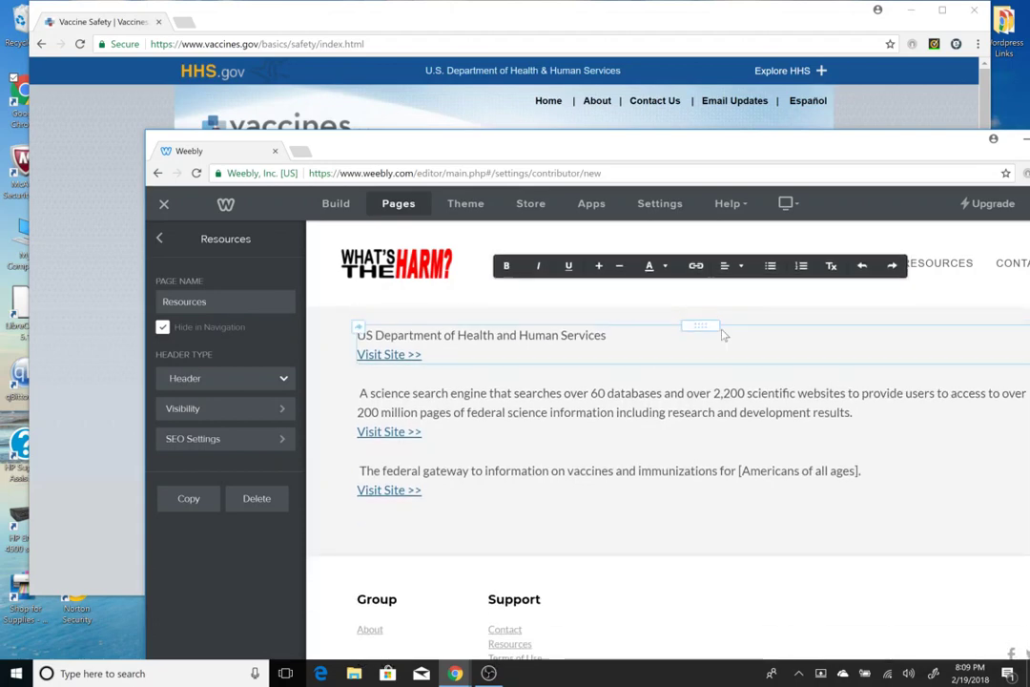
scroll(723, 336, "up", 2)
left_click(732, 398)
left_click(731, 444)
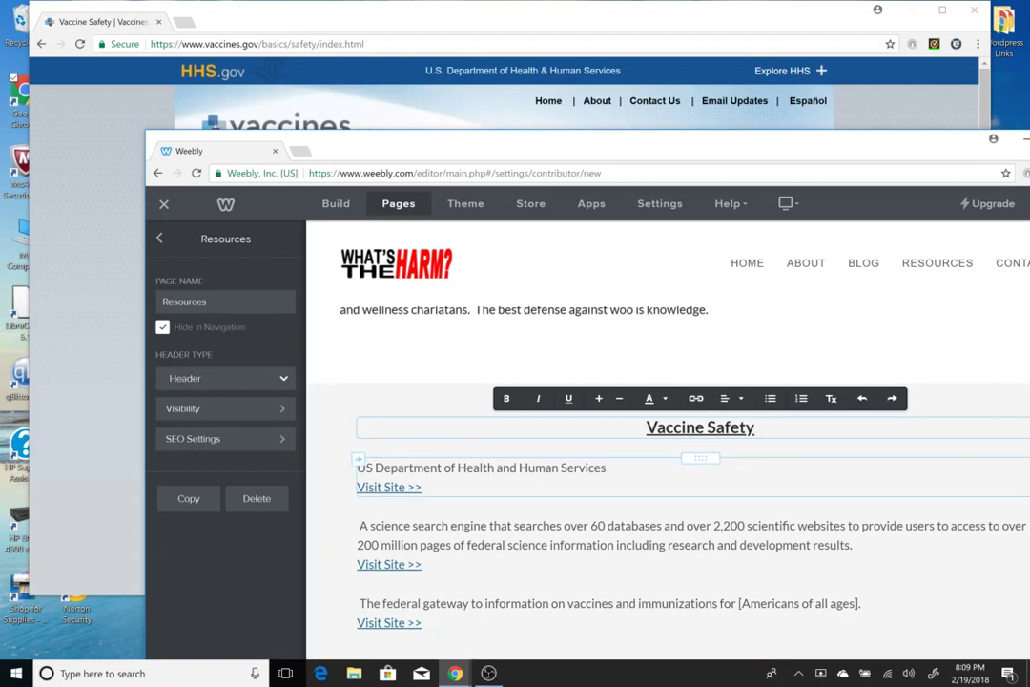
Step: Bring up the link details of the first entry's Visit Site text, and copy the Vaccine Safety page's address from the Vaccines.gov window
left_click(359, 468)
scroll(668, 430, "down", 1)
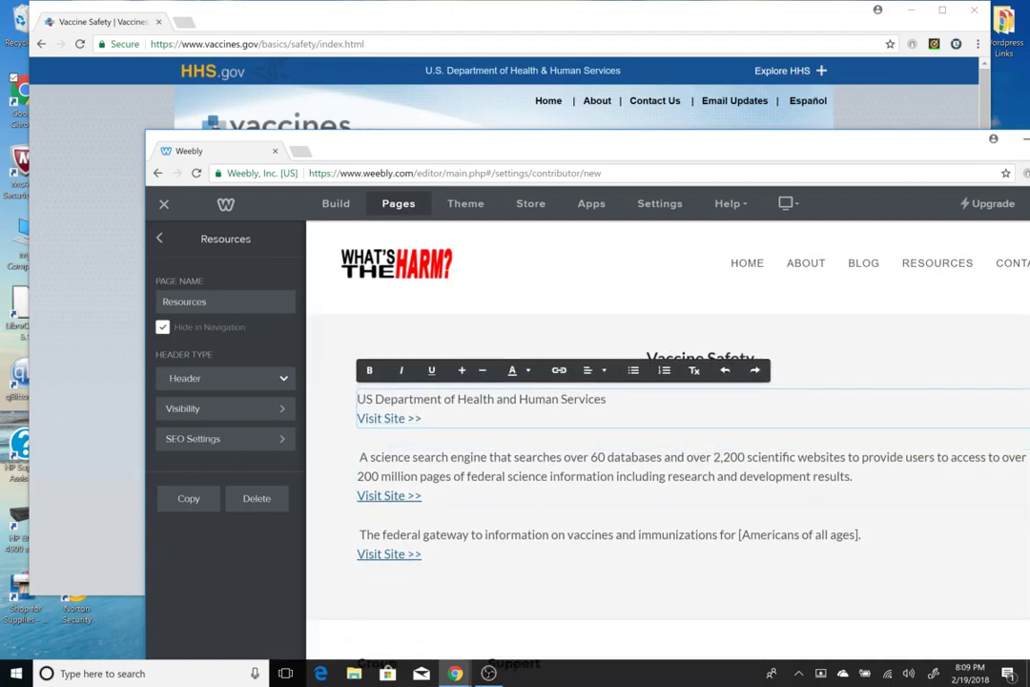
left_click(387, 418)
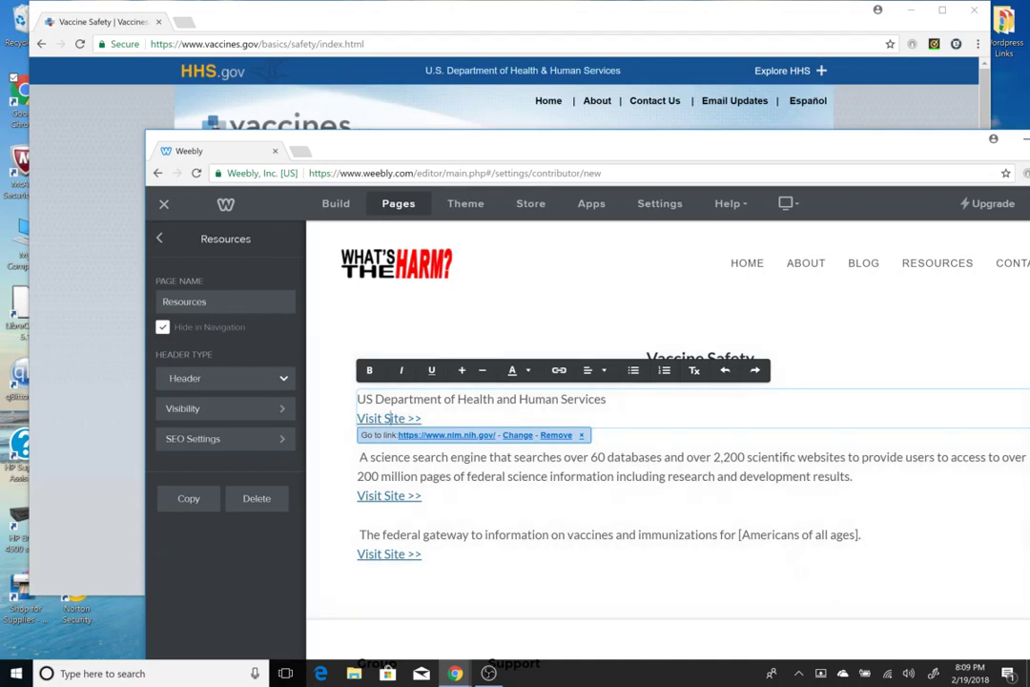
left_click(451, 23)
left_click(238, 44)
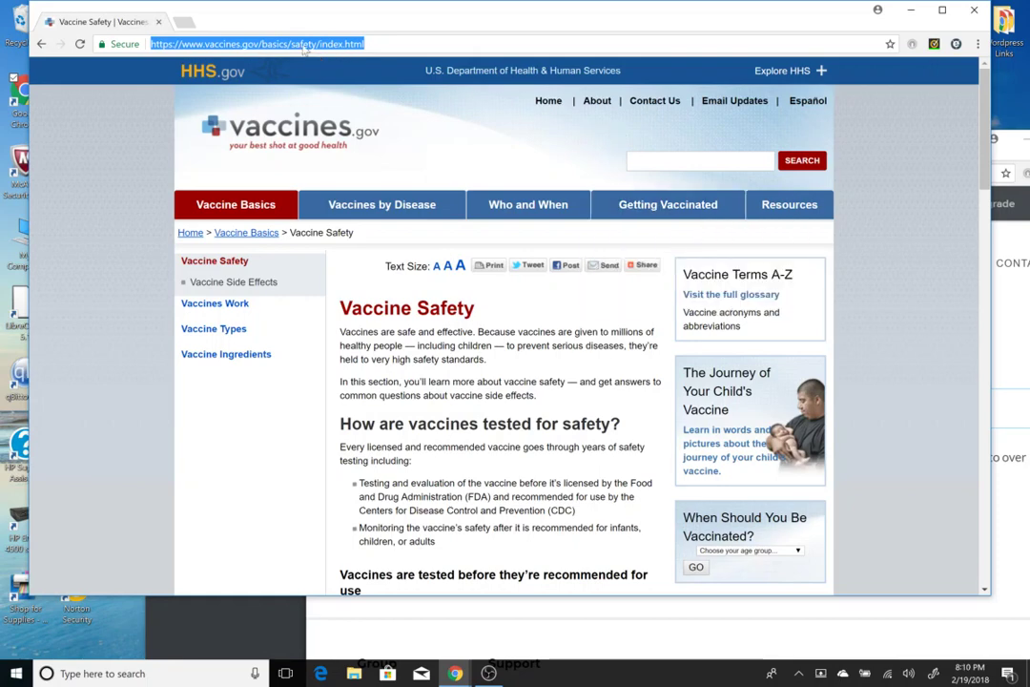
right_click(250, 43)
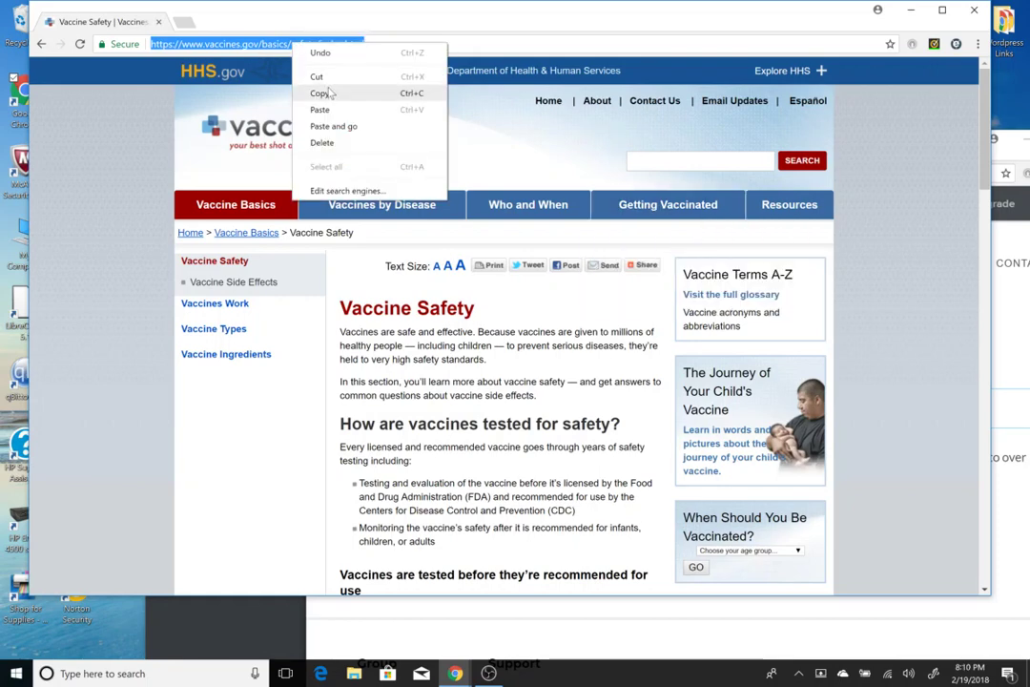
left_click(993, 140)
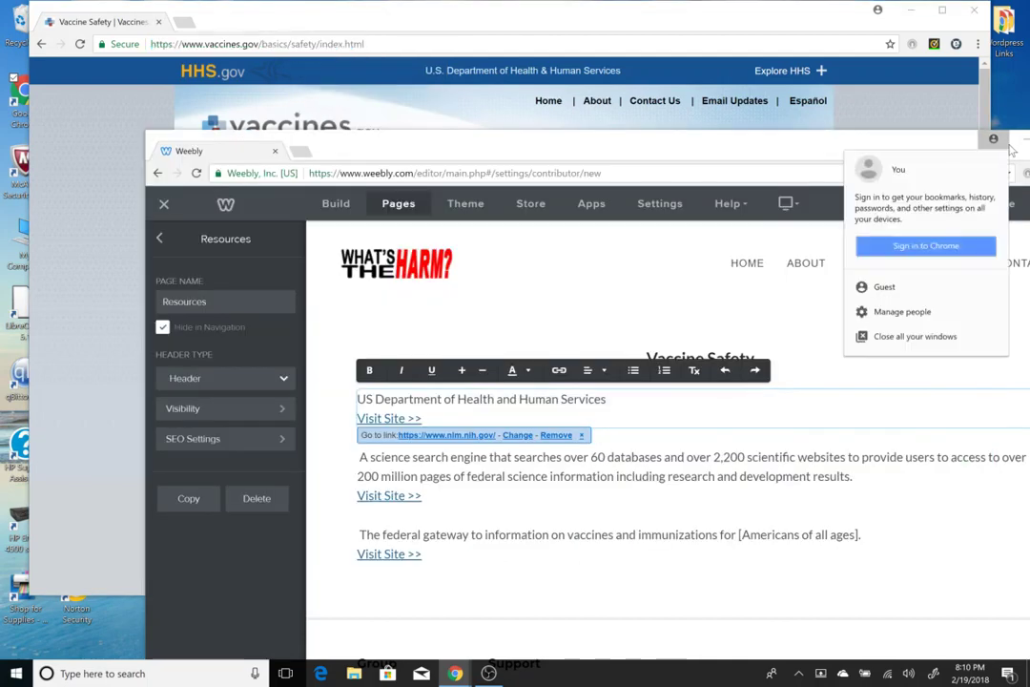
left_click(680, 136)
left_click_drag(780, 149, 687, 65)
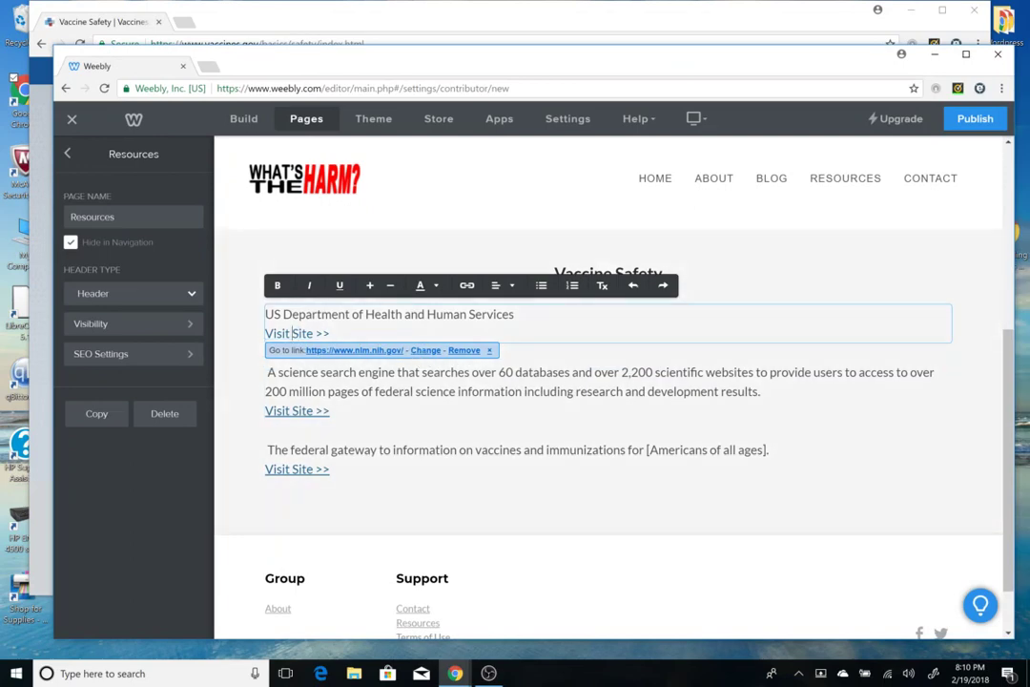
left_click(427, 351)
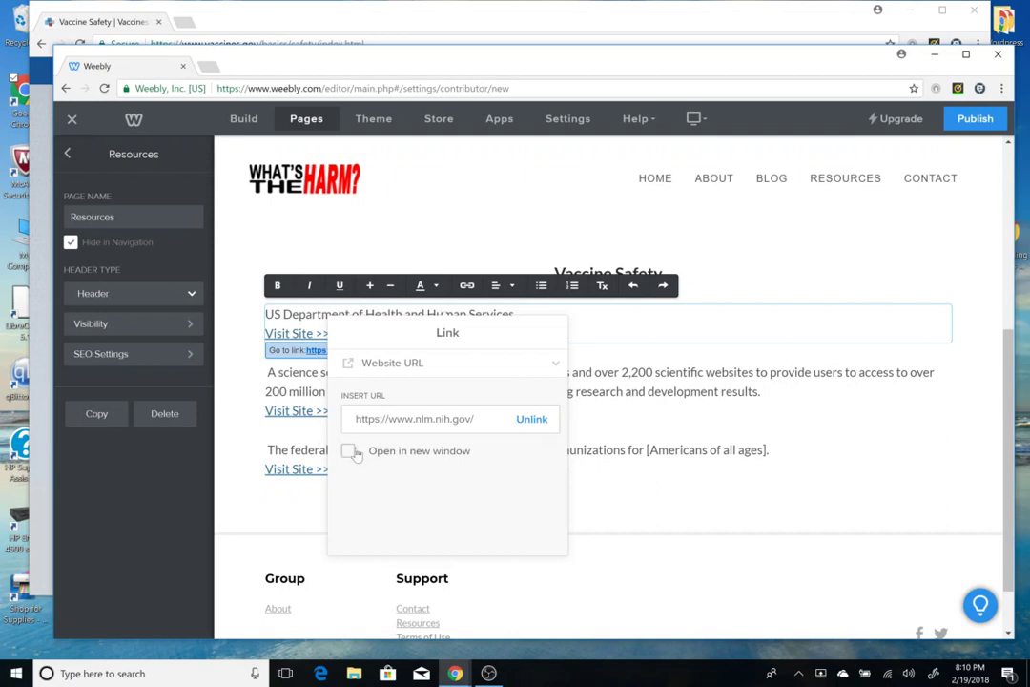
left_click(417, 418)
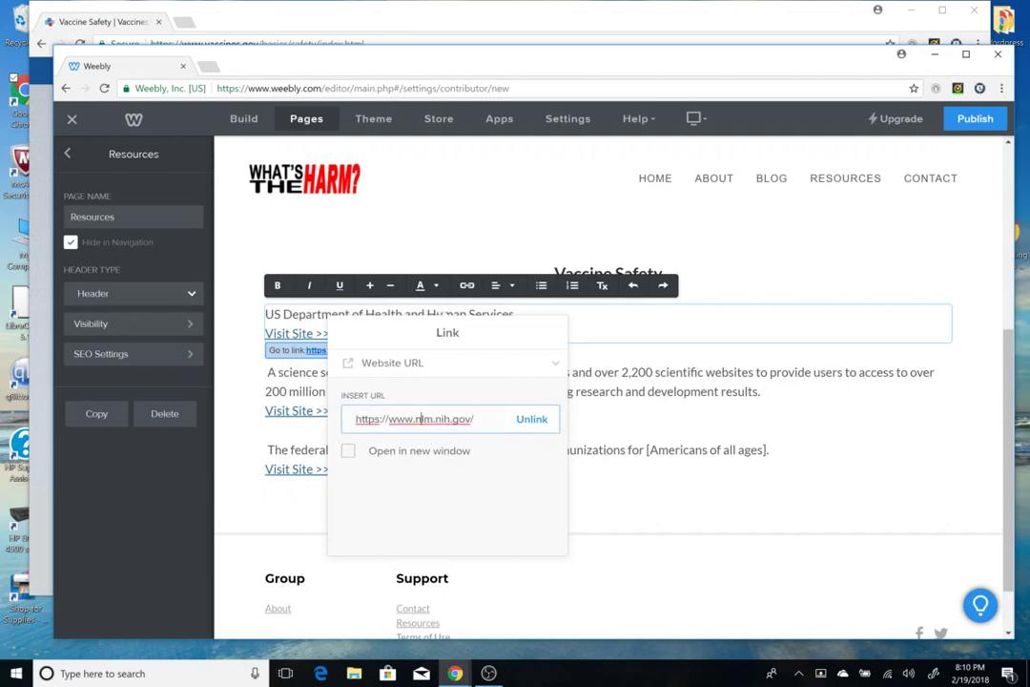
key("ctrl+a")
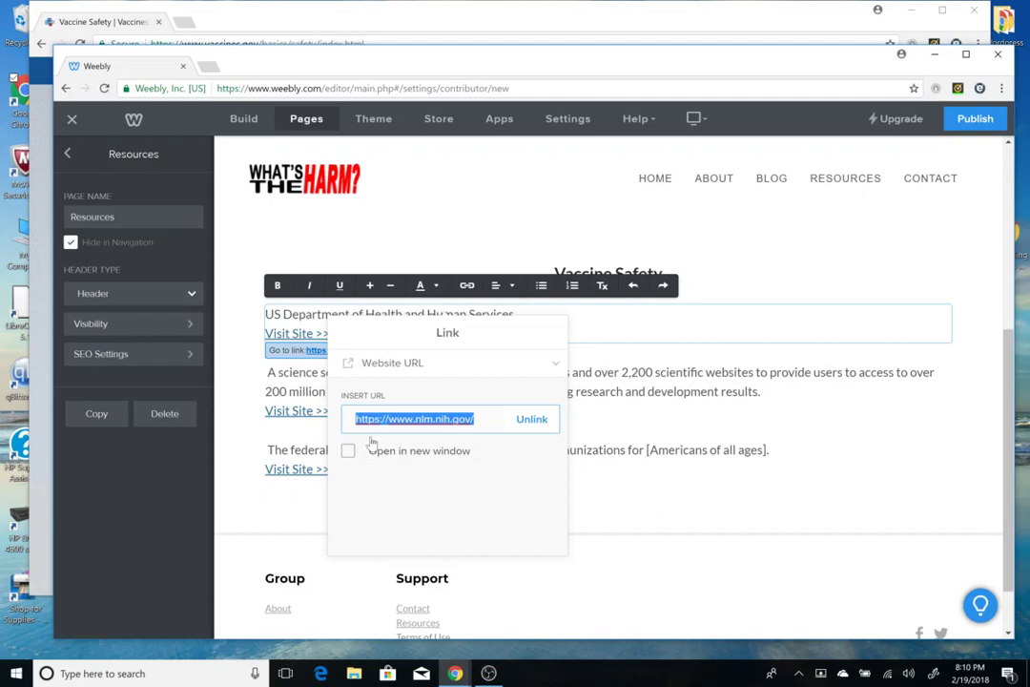
key("ctrl+v")
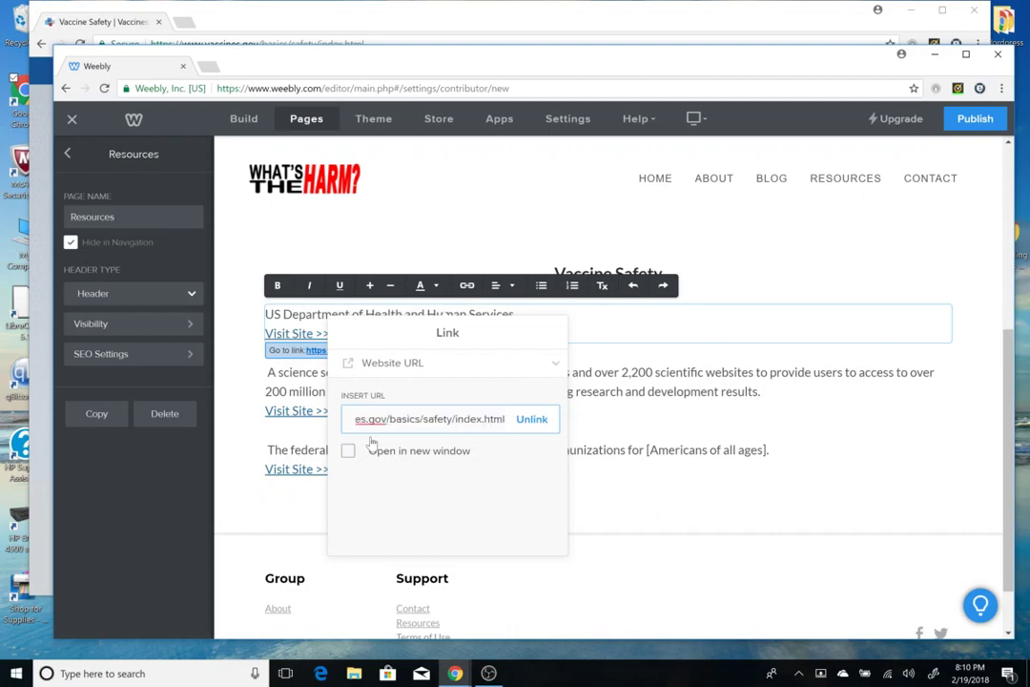
key("Return")
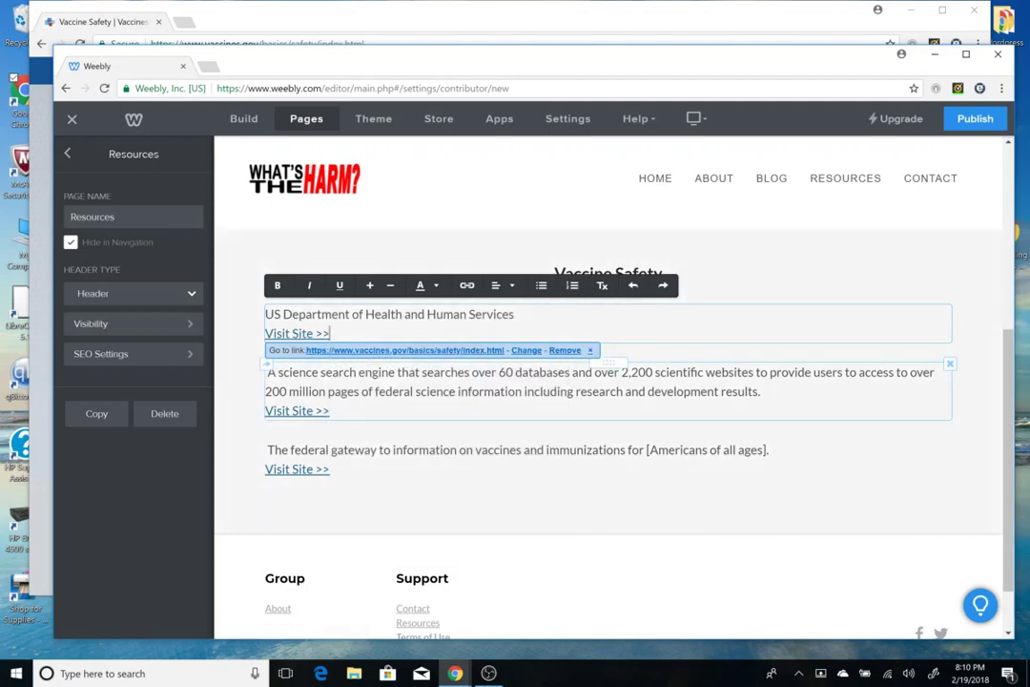
Step: In the other browser window, open Live Science's "Just How Safe Are Vaccines? Here Are the Numbers" from the search results and copy its address
left_click(380, 31)
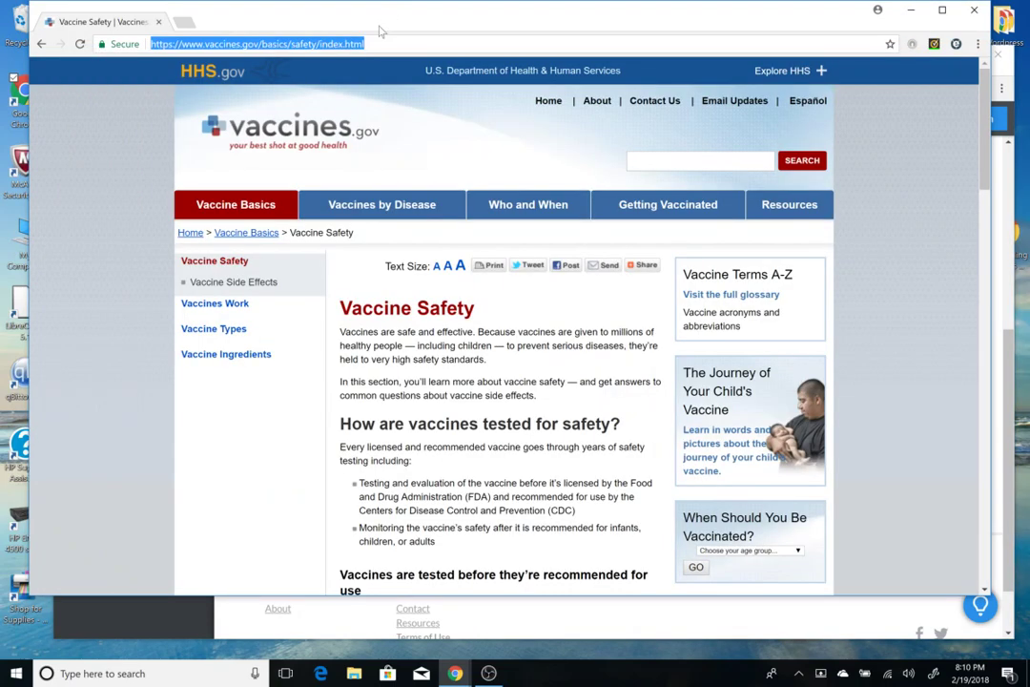
left_click(42, 45)
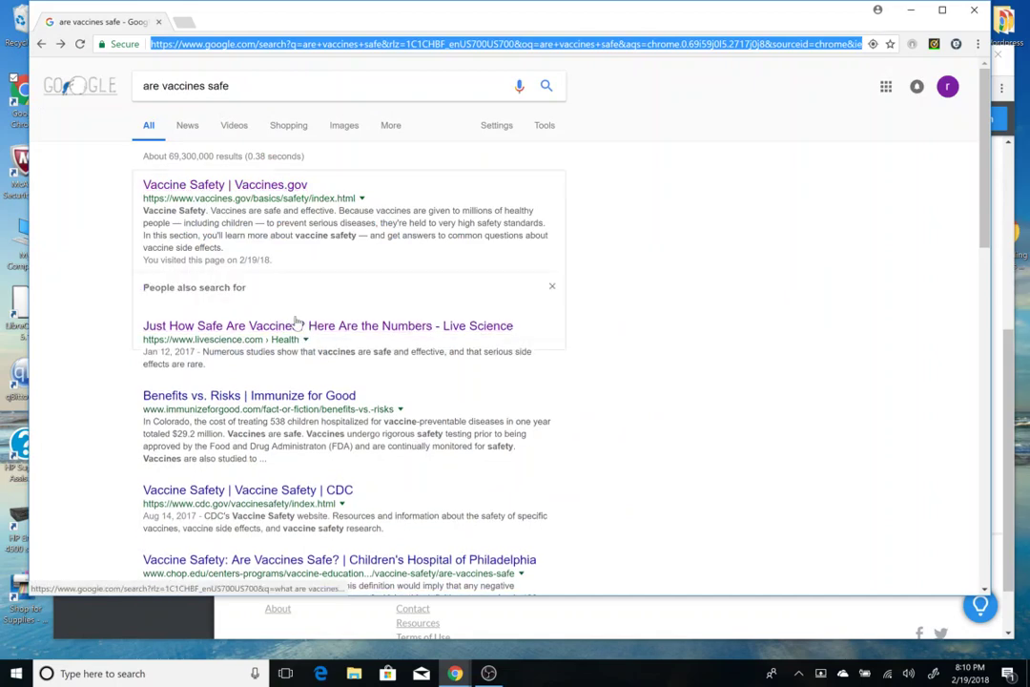
left_click(357, 374)
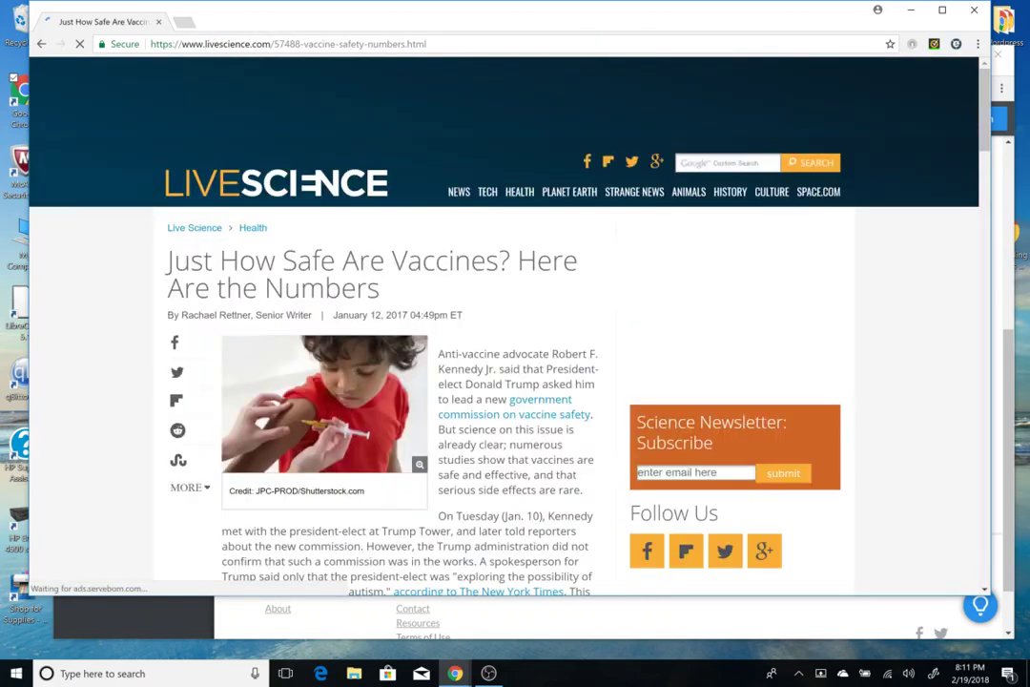
left_click(240, 44)
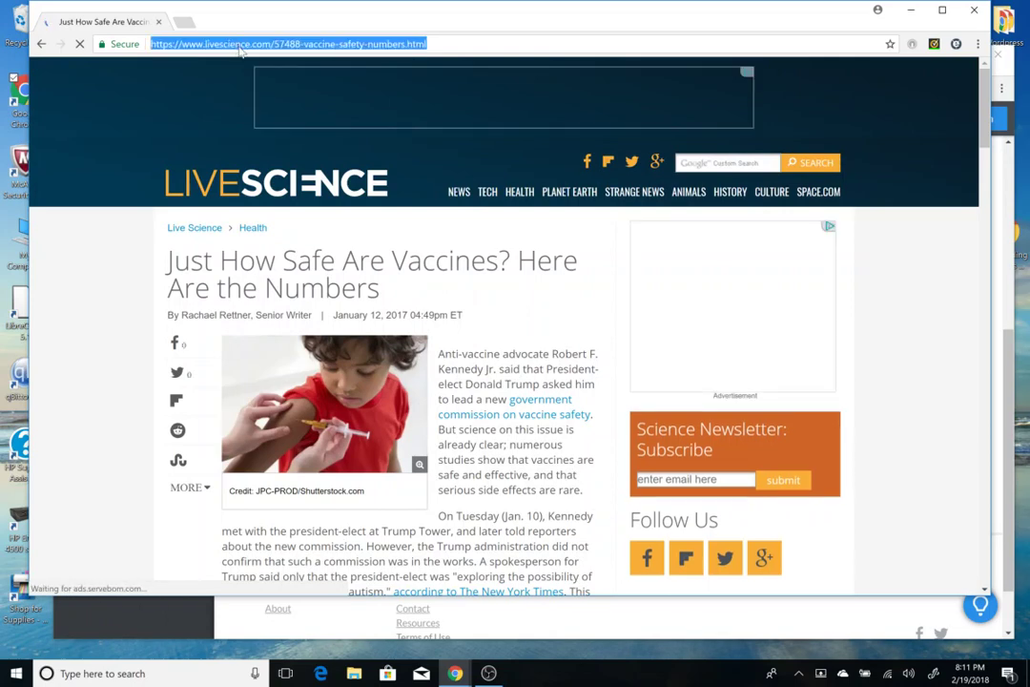
Step: Back in the Weebly window, replace the science search engine description with "Just how safe are vaccines?", keeping its Visit Site link
key("alt+Tab")
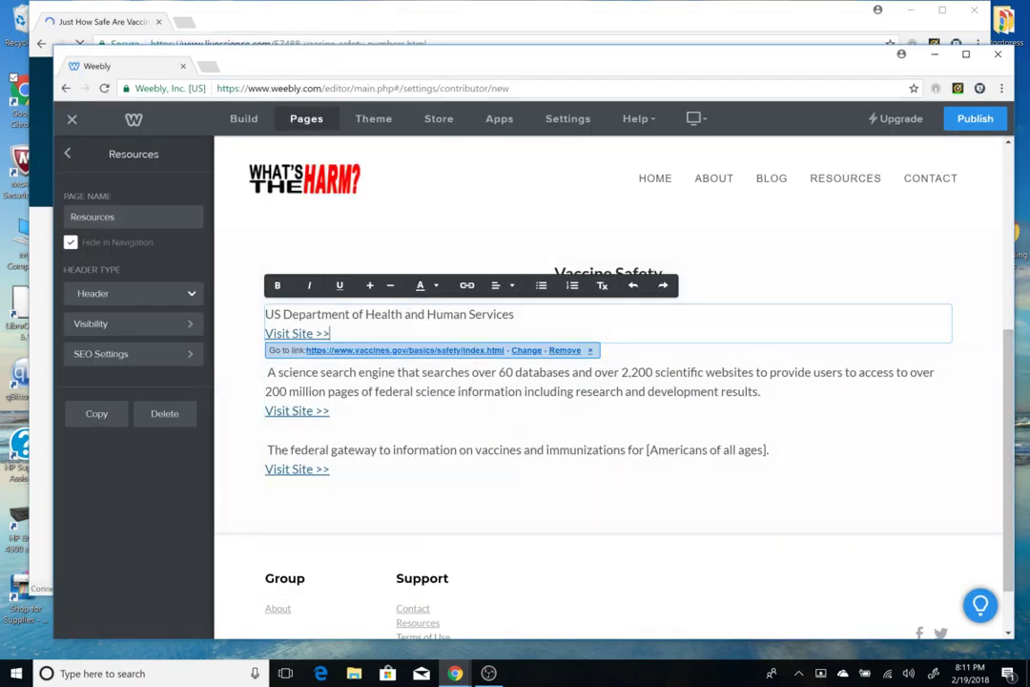
mouse_move(467, 61)
left_mouse_down()
mouse_move(476, 352)
mouse_move(476, 279)
mouse_move(441, 148)
mouse_move(465, 53)
left_mouse_up()
left_click(467, 398)
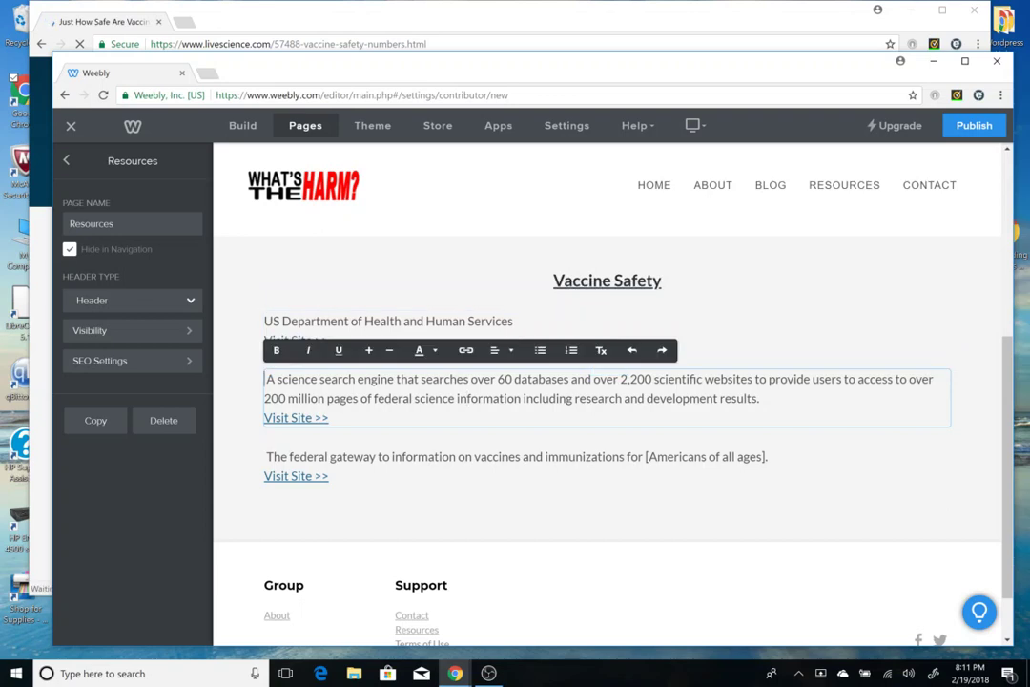
left_click_drag(761, 399, 267, 380)
key("BackSpace")
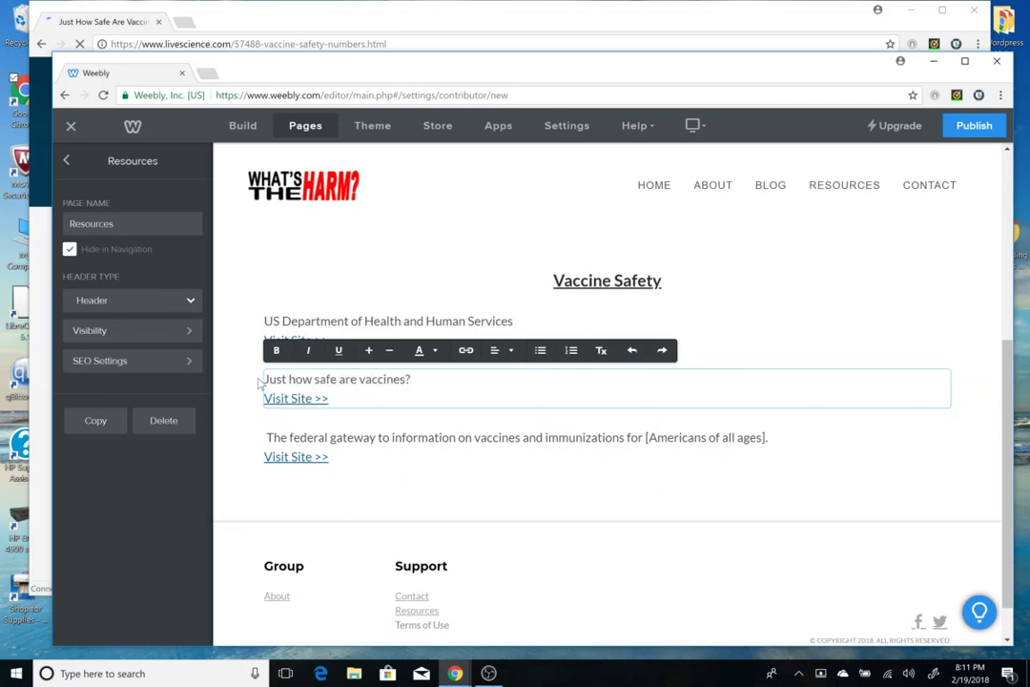
Step: Point the second entry's Visit Site link to the copied Live Science address ending in 57488-vaccine-safety-numbers.html
left_click(299, 399)
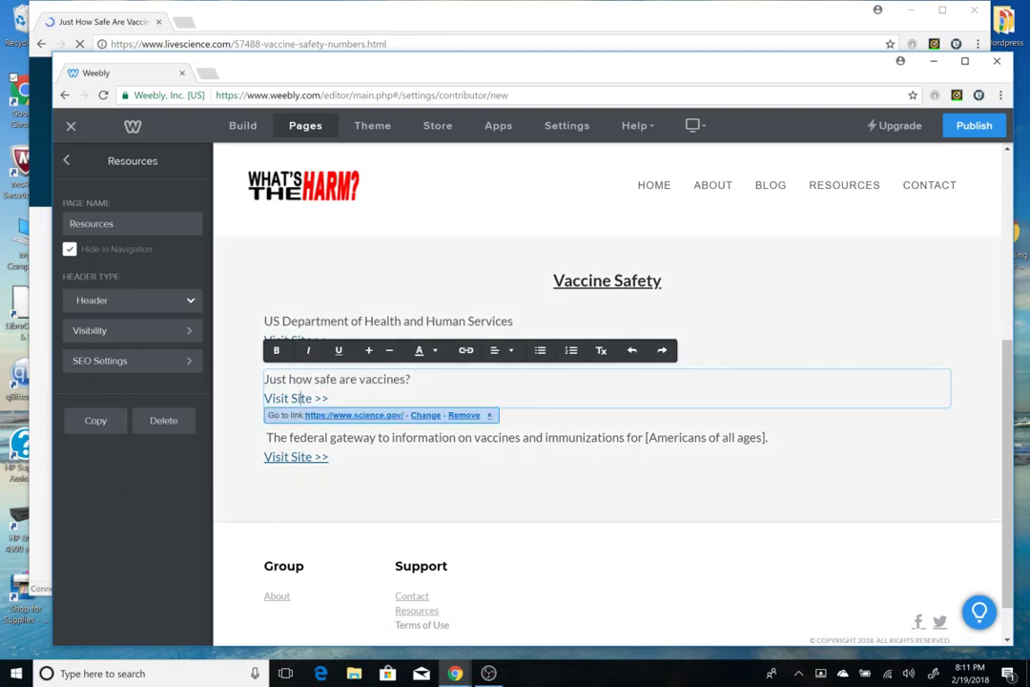
left_click(425, 416)
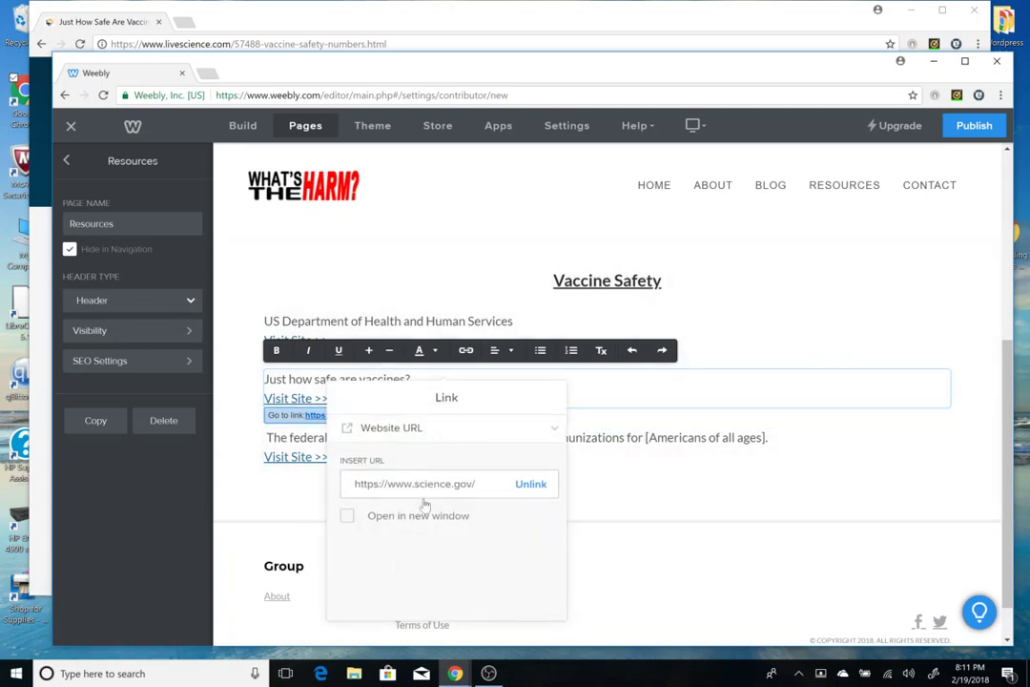
left_click_drag(477, 483, 354, 483)
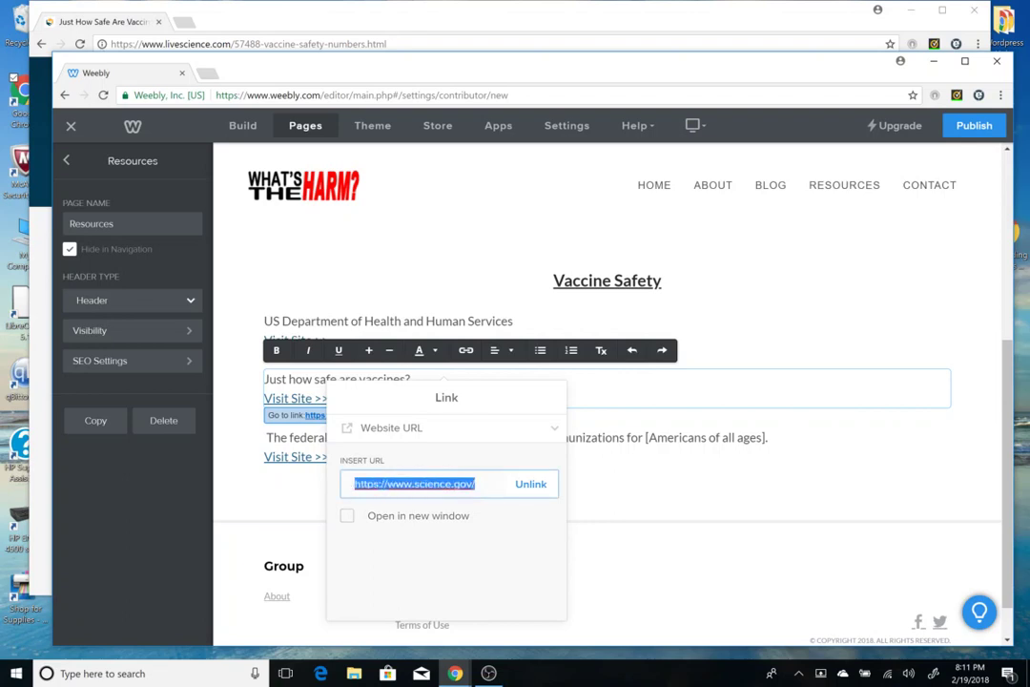
key("ctrl+v")
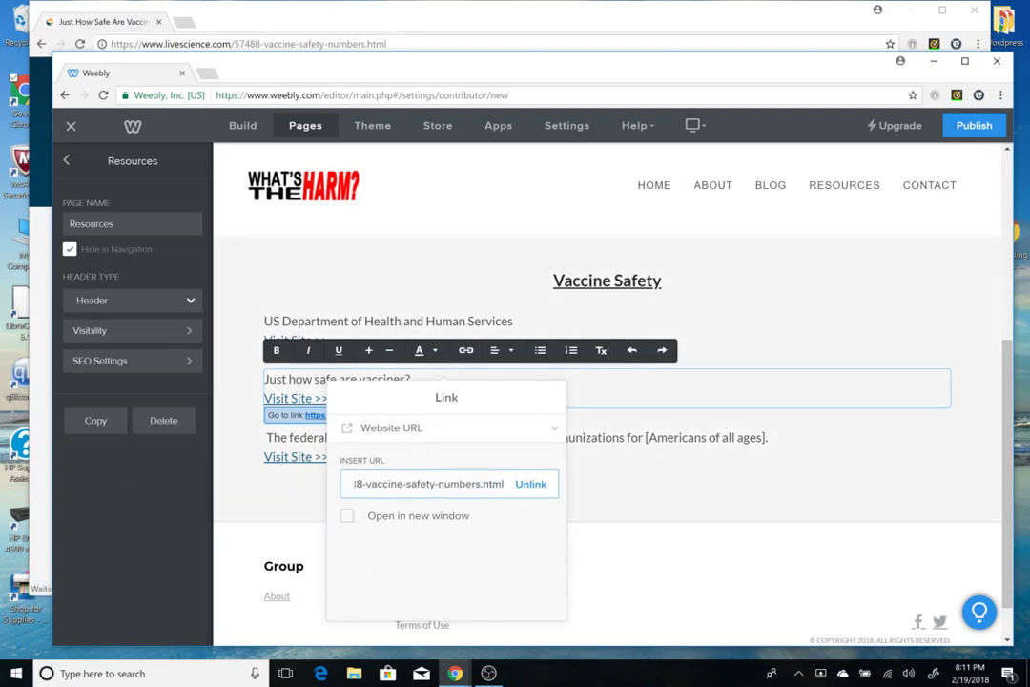
left_click(417, 377)
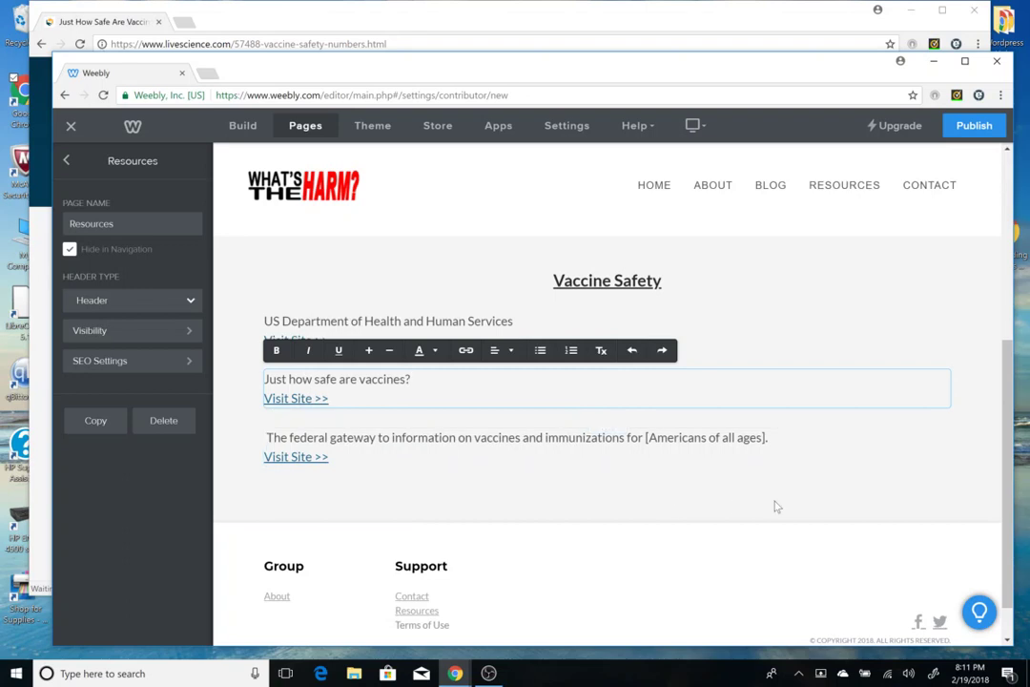
Step: Delete the third entry, about the federal gateway to information on vaccines and immunizations
left_click(949, 430)
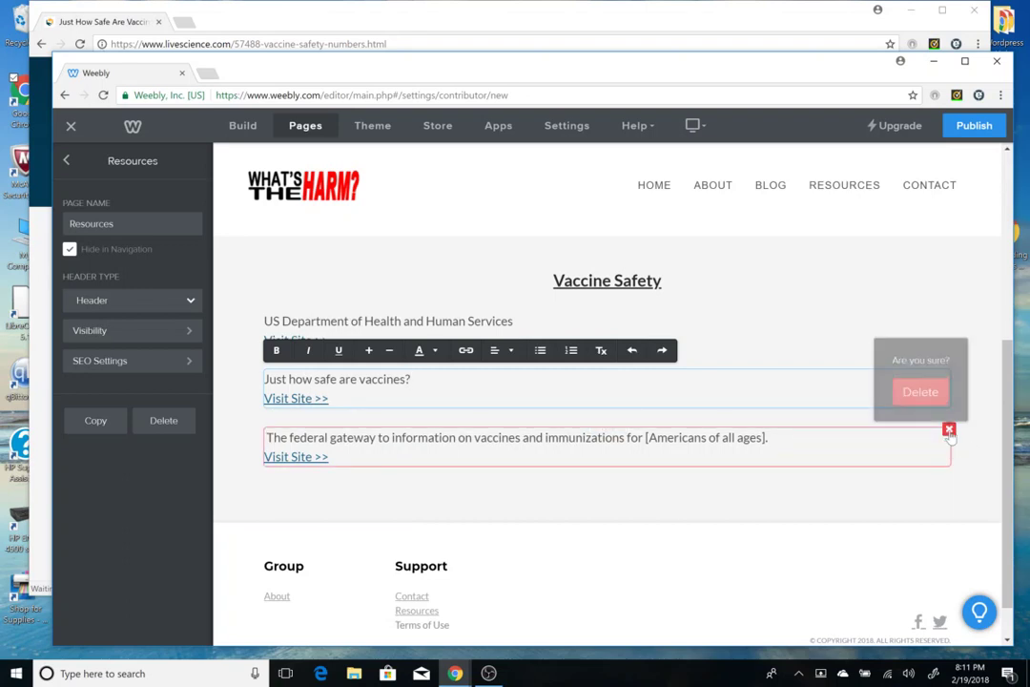
left_click(922, 388)
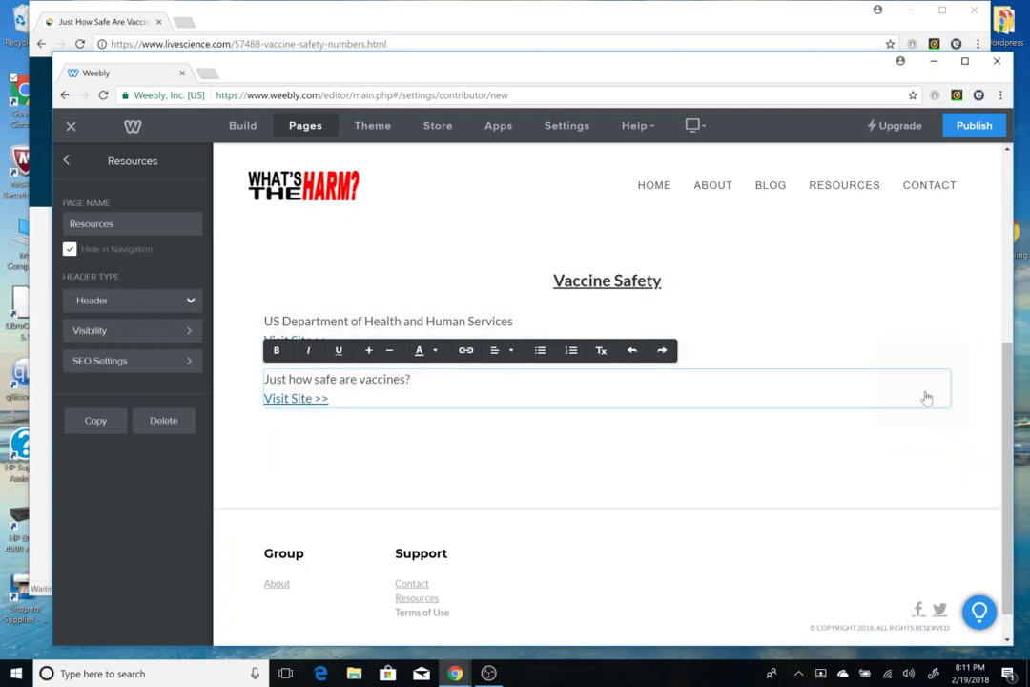
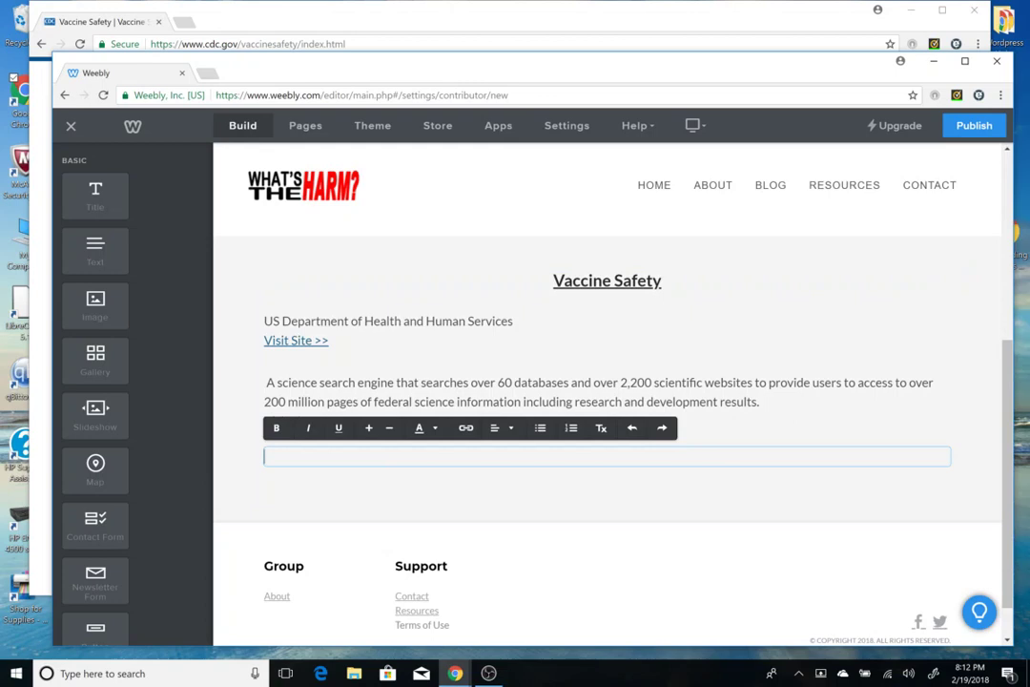
Step: Fill the empty text block below the second entry with "Vaccine Safety by the CDC" and a "Visit Site >>" line beneath it
type("ccine Safety by the CDC")
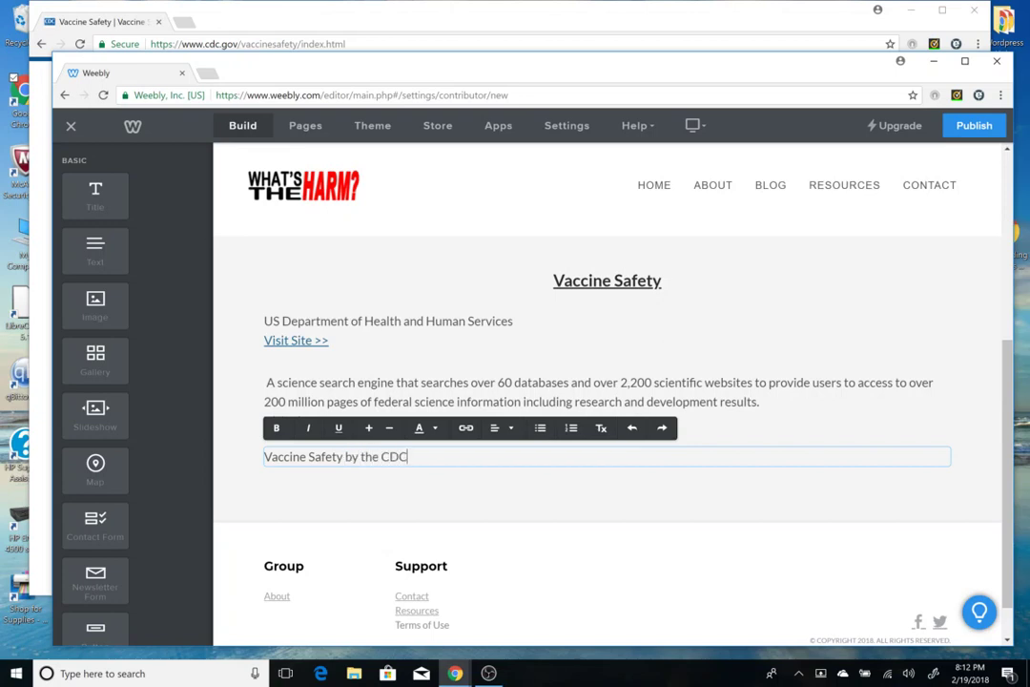
key("Return")
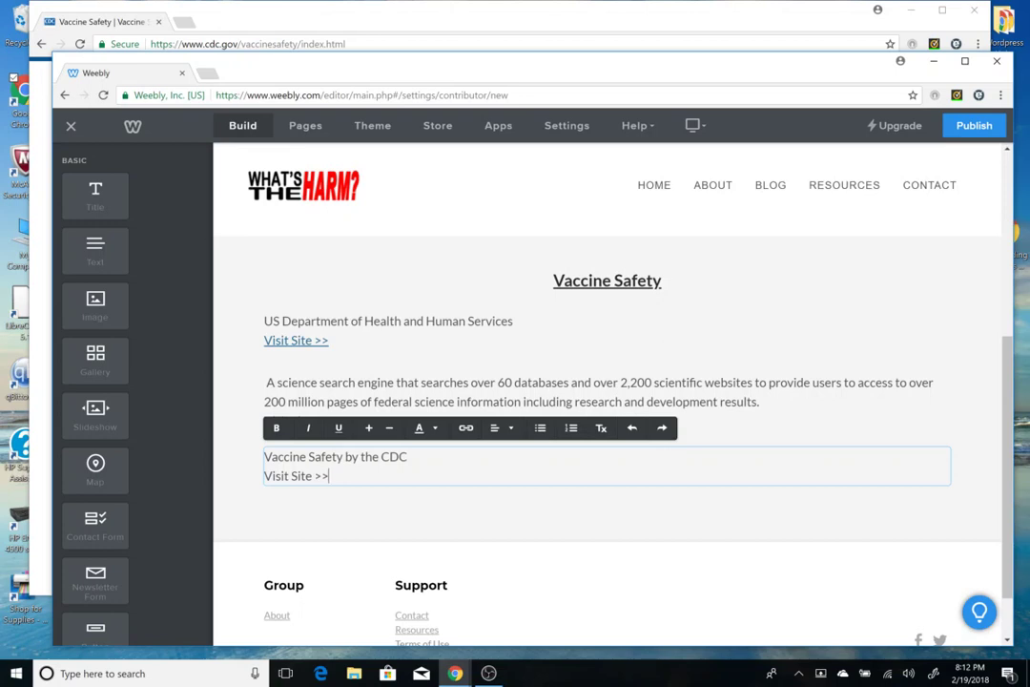
left_click_drag(329, 475, 265, 483)
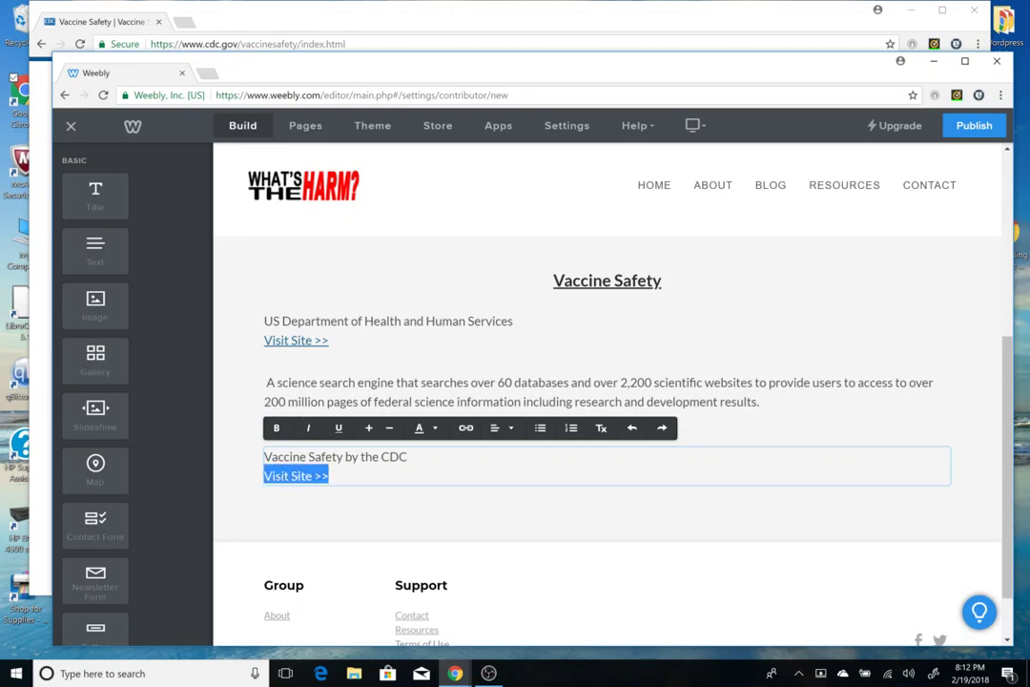
left_click(466, 427)
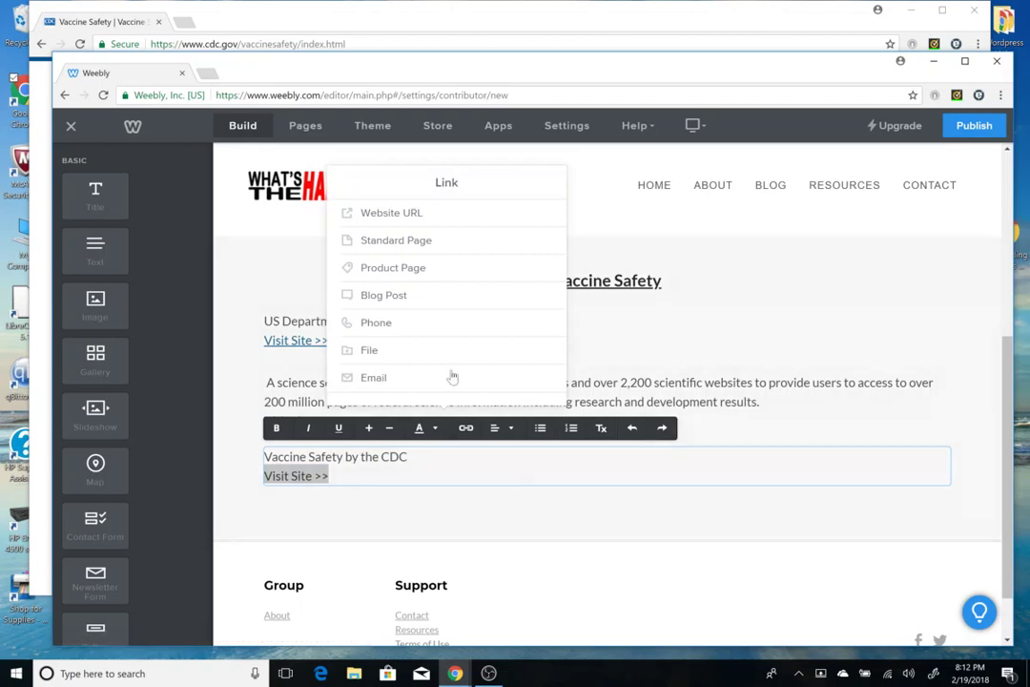
left_click(402, 225)
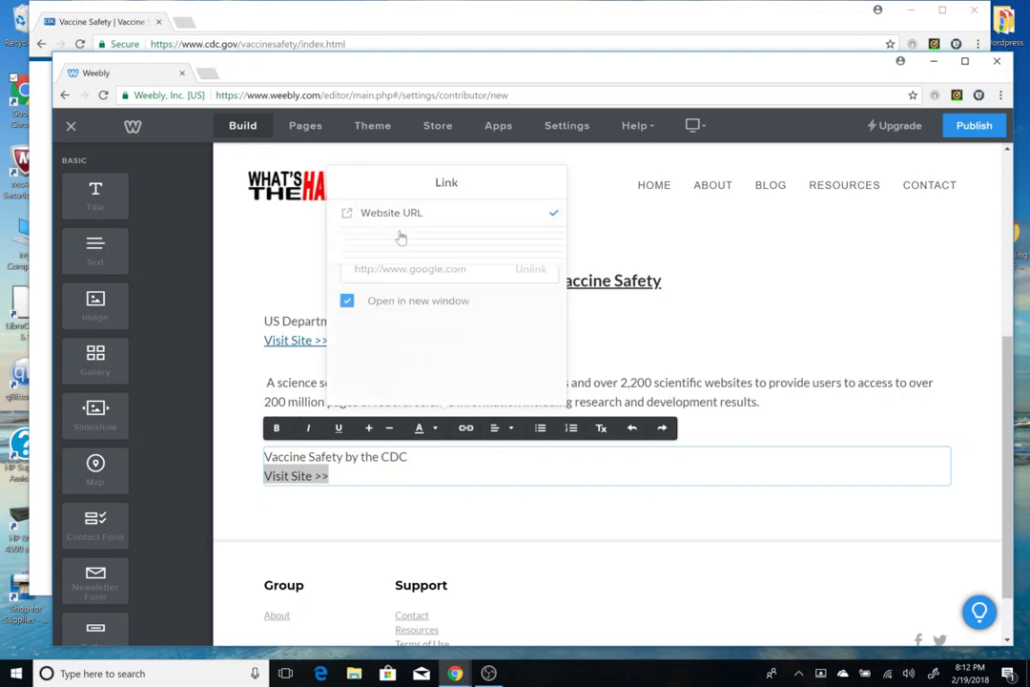
left_click(348, 304)
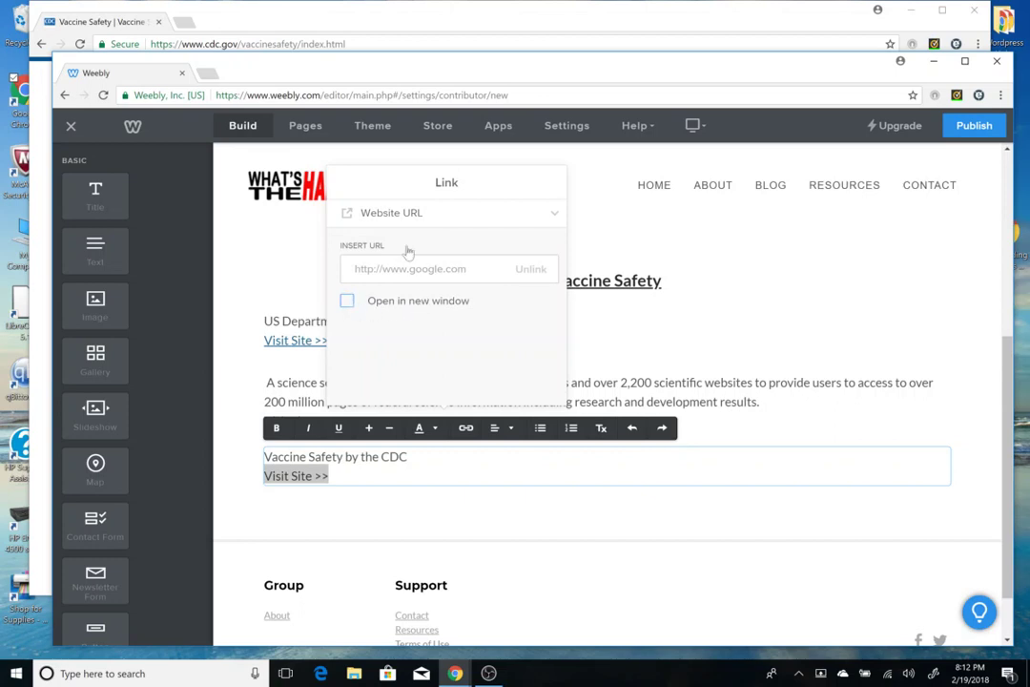
type("https://www.cdc.gov/vaccinesafety/index.html")
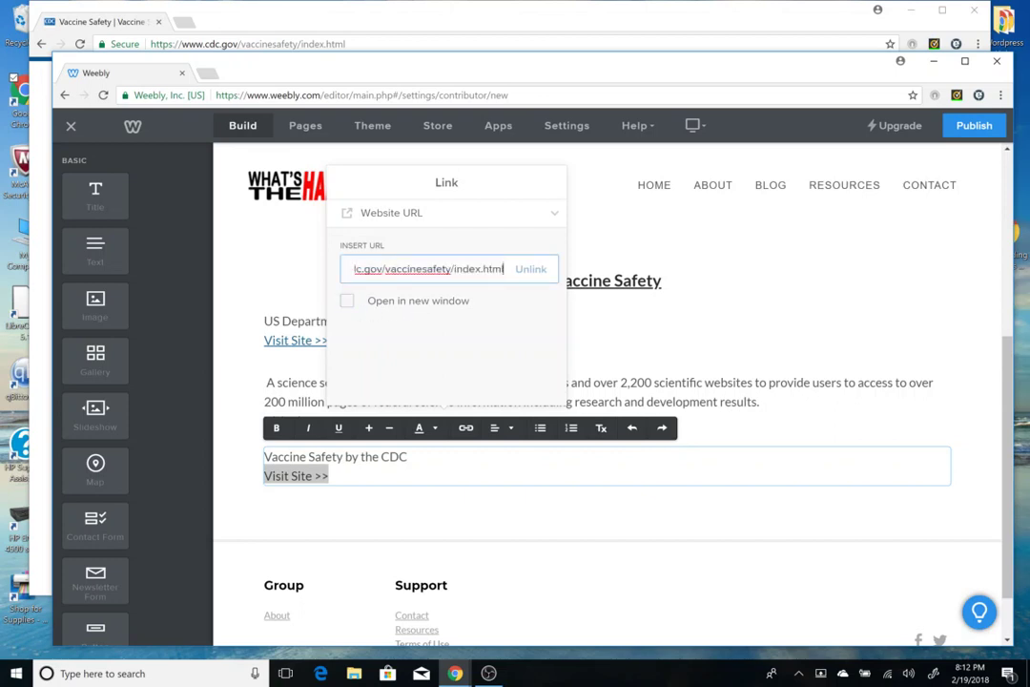
left_click(377, 372)
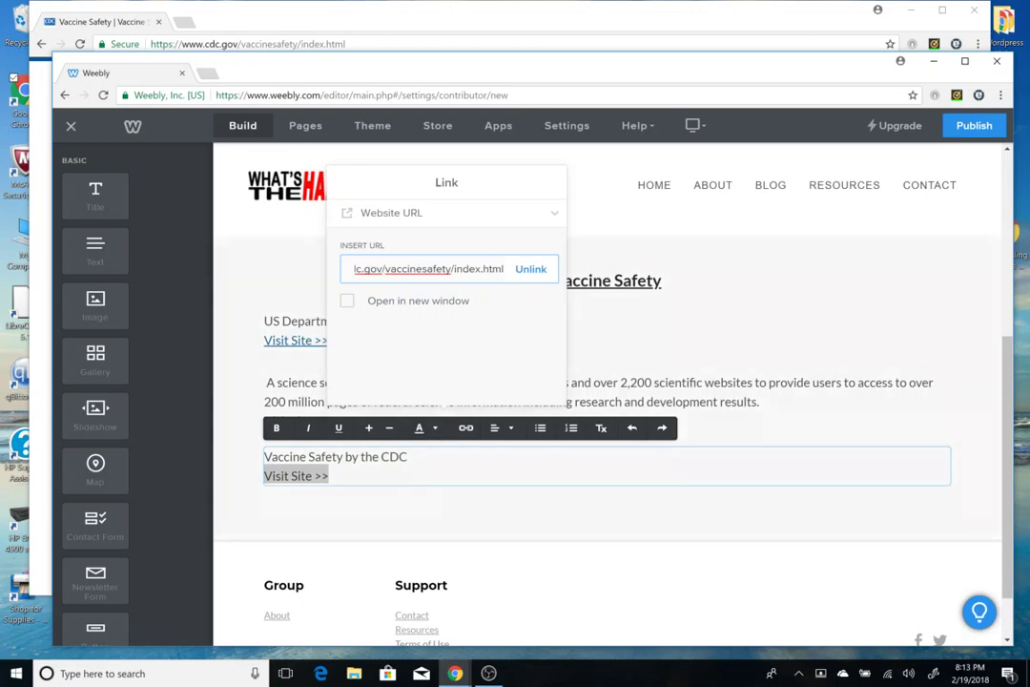
left_click(375, 358)
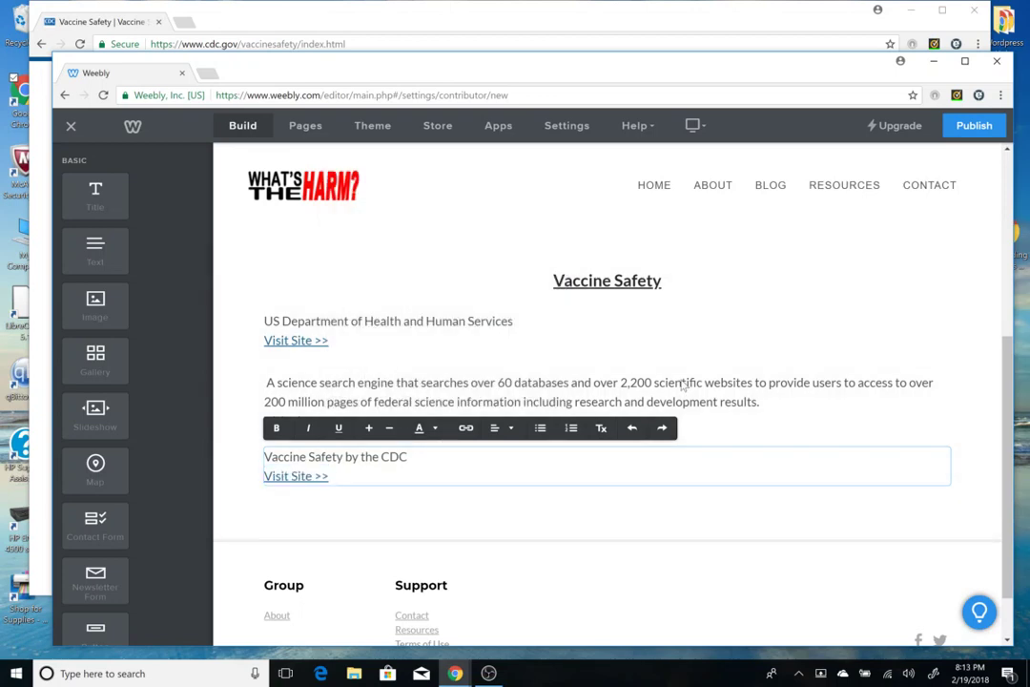
scroll(382, 306, "down", 2)
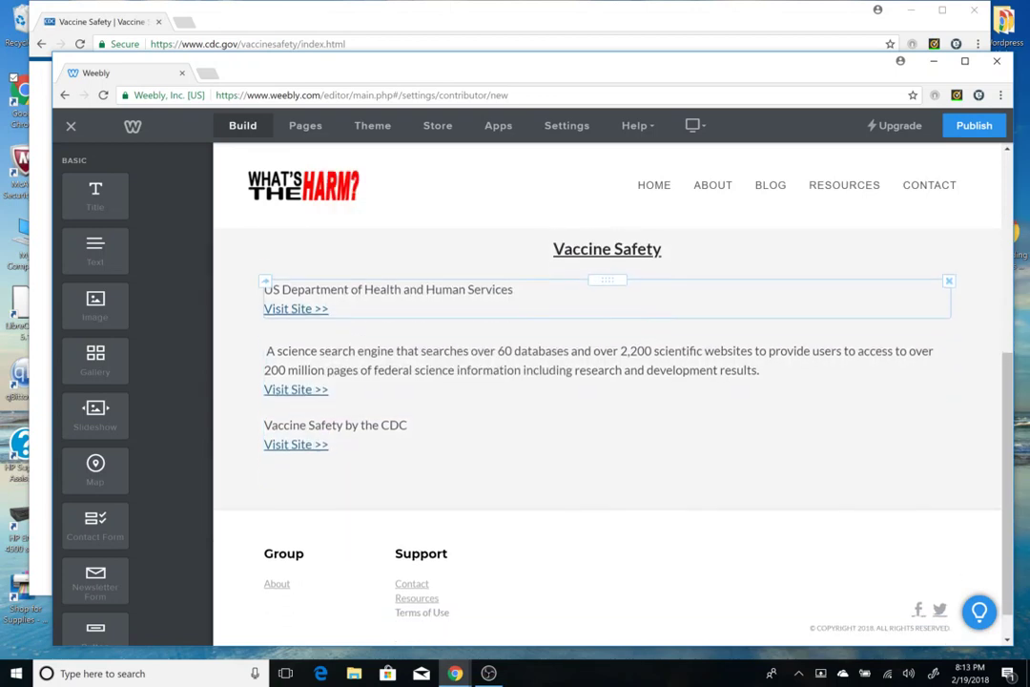
Step: Rename the hidden copy of the Resources page as "Vaccines" in its page settings
left_click(294, 131)
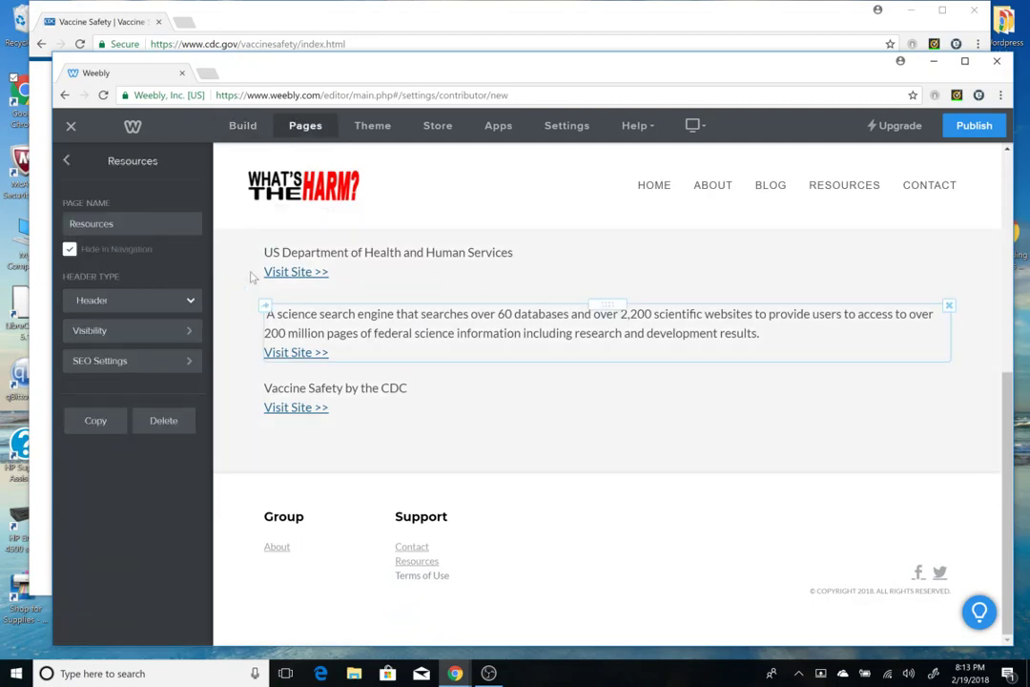
left_click(69, 162)
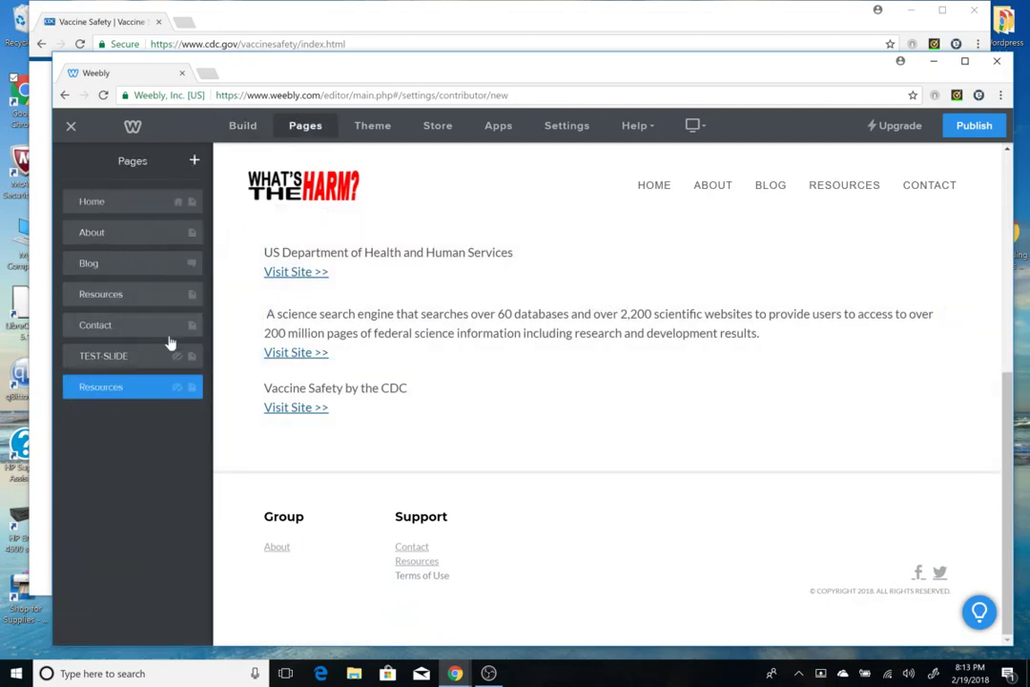
left_click(114, 391)
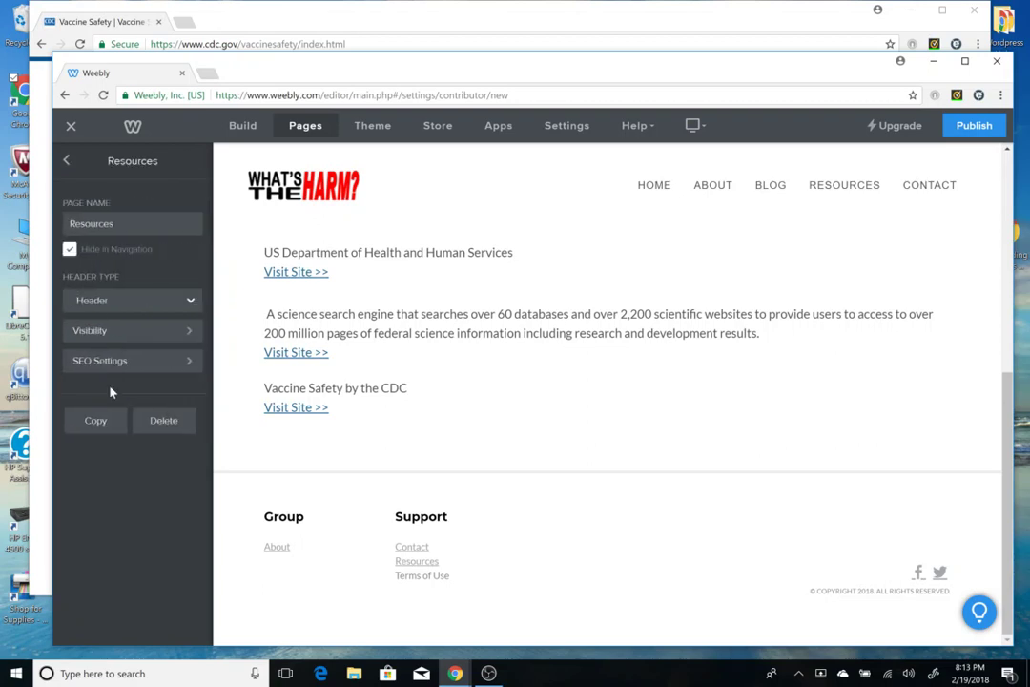
left_click(114, 223)
double_click(114, 223)
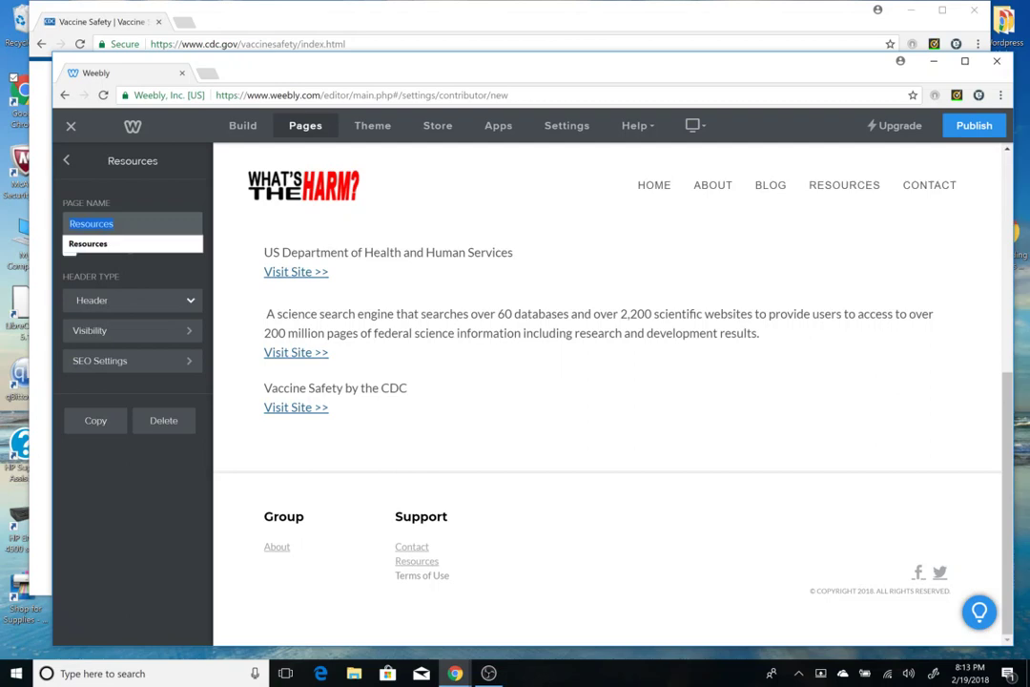
type("Vaccines")
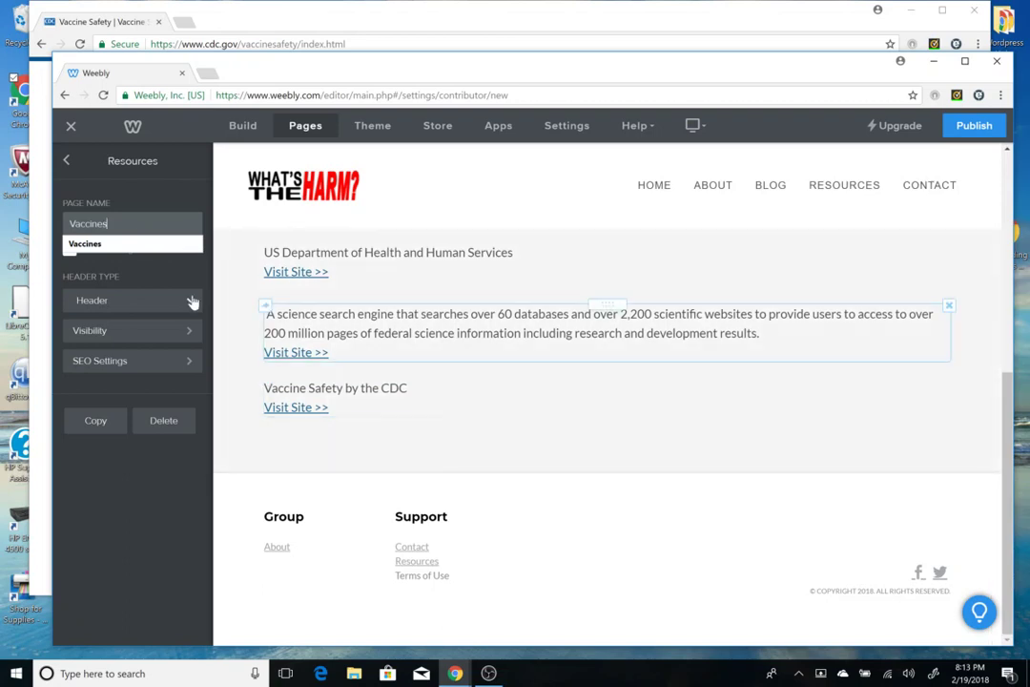
left_click(266, 315)
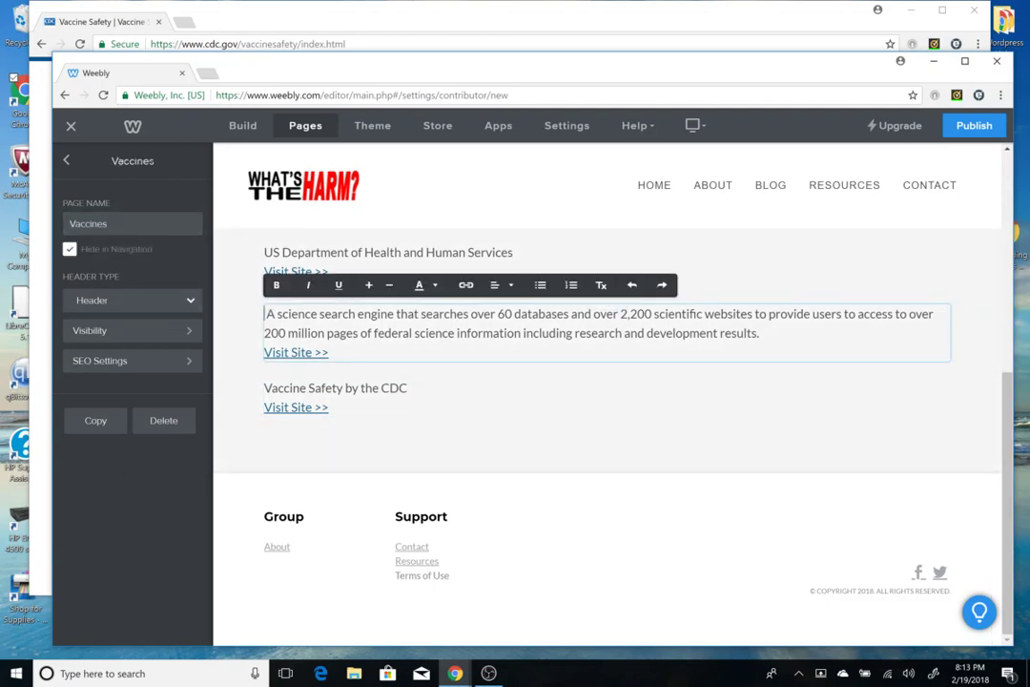
key("Escape")
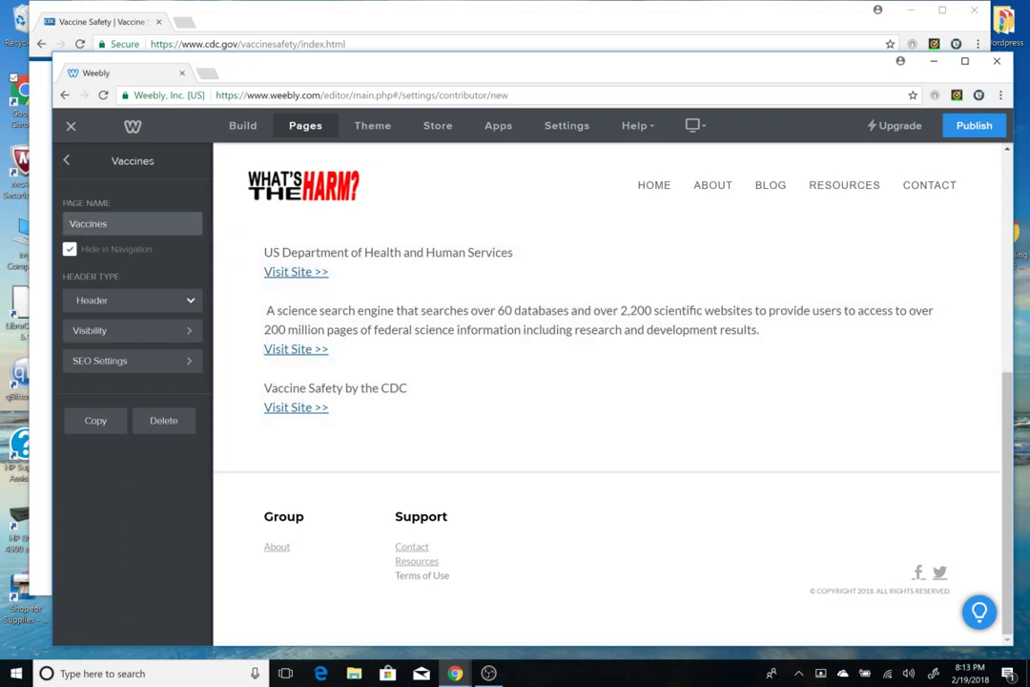
Step: Return to the page list and move the Vaccines page directly below Resources, above Contact
mouse_move(370, 61)
left_mouse_down()
mouse_move(354, 39)
mouse_move(377, 50)
mouse_move(379, 40)
left_mouse_up()
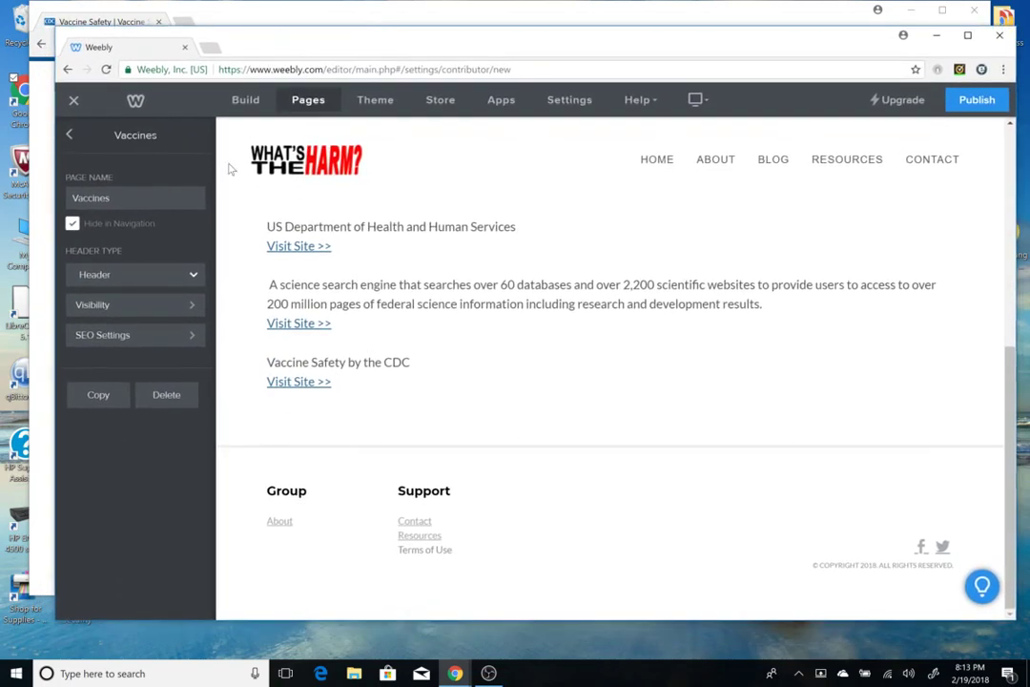
left_click(74, 137)
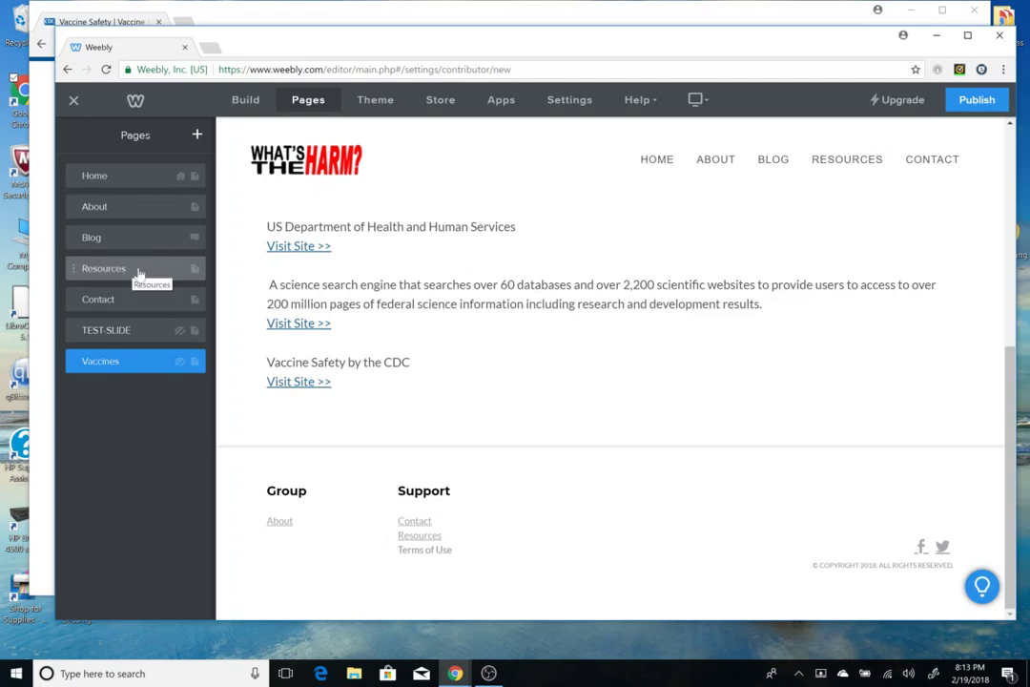
scroll(630, 437, "up", 4)
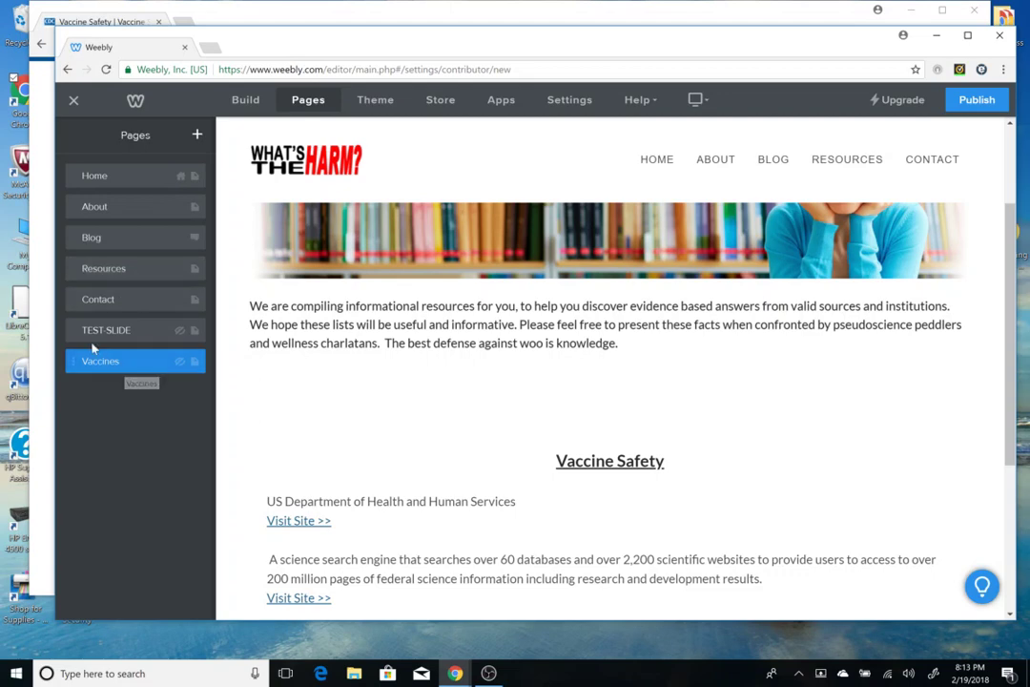
left_click_drag(134, 370, 136, 313)
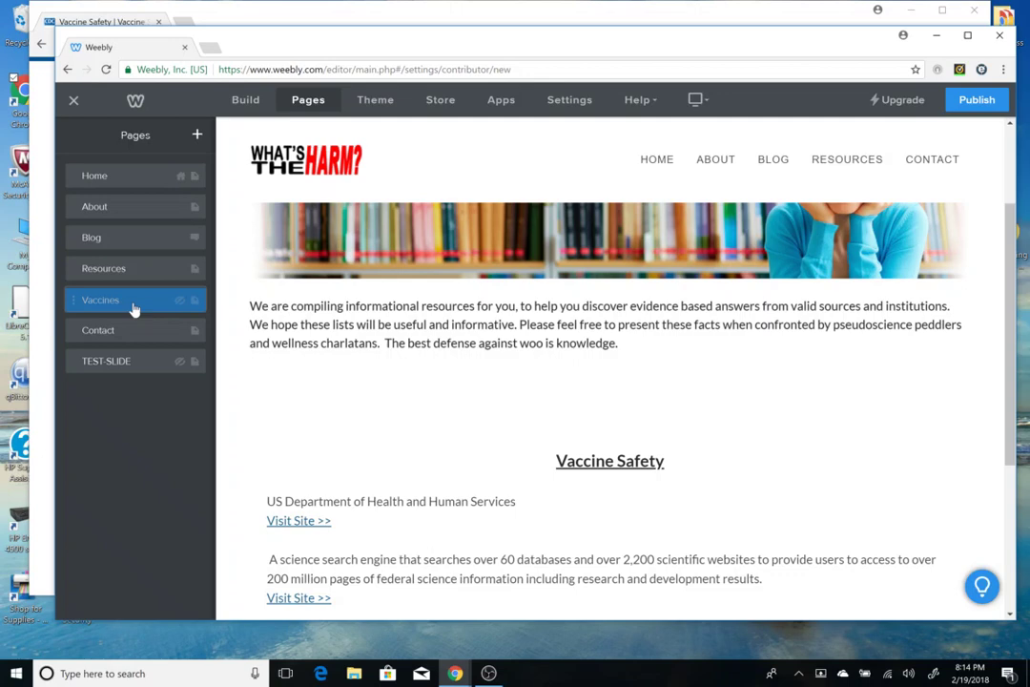
left_click_drag(138, 306, 135, 308)
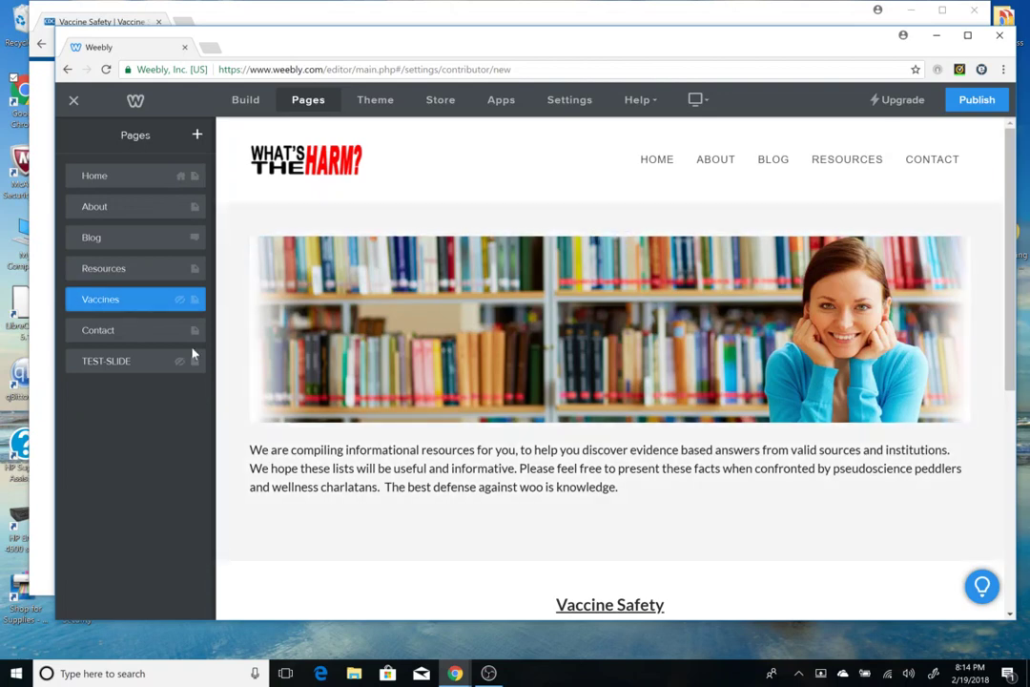
Step: Try showing the Vaccines page as a top-level item in the site navigation, and restore its Hide in Navigation setting
left_click(124, 304)
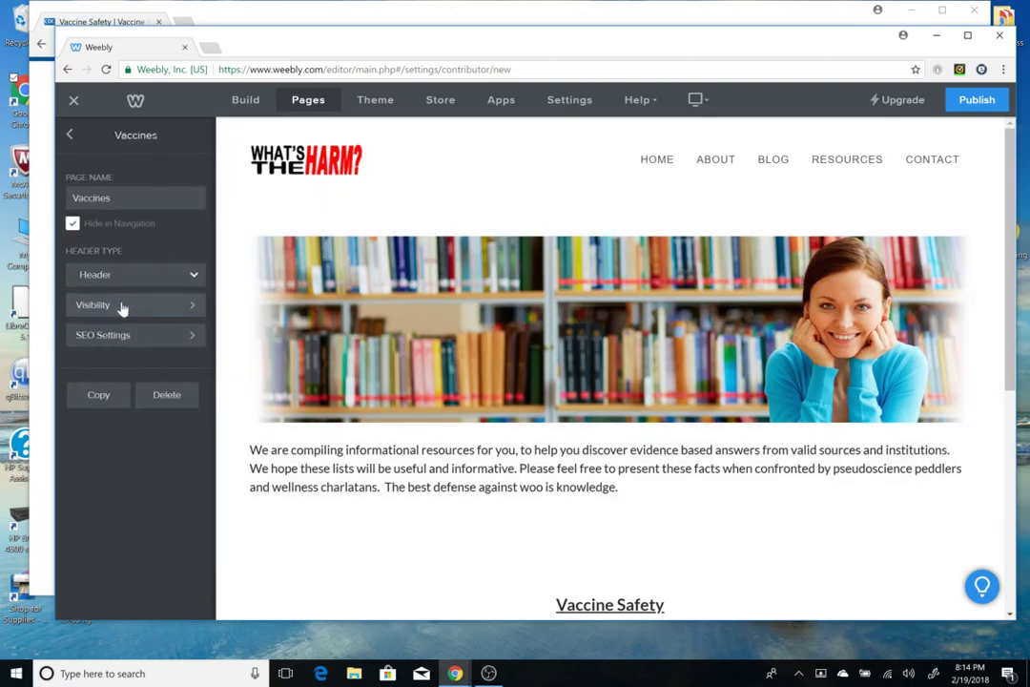
left_click(72, 223)
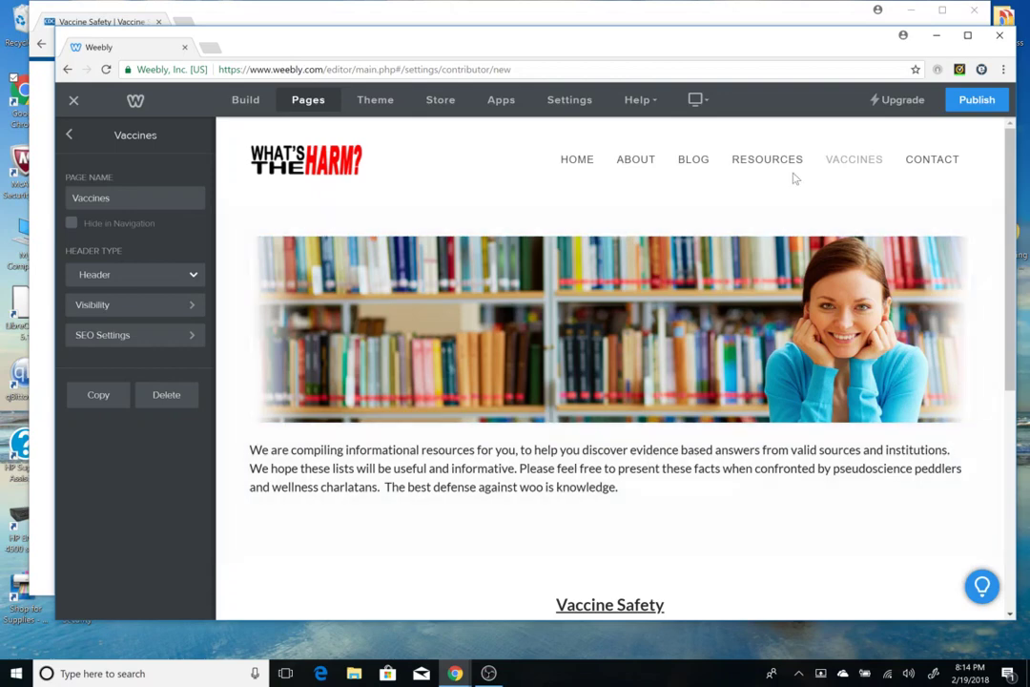
left_click(73, 225)
left_click(68, 139)
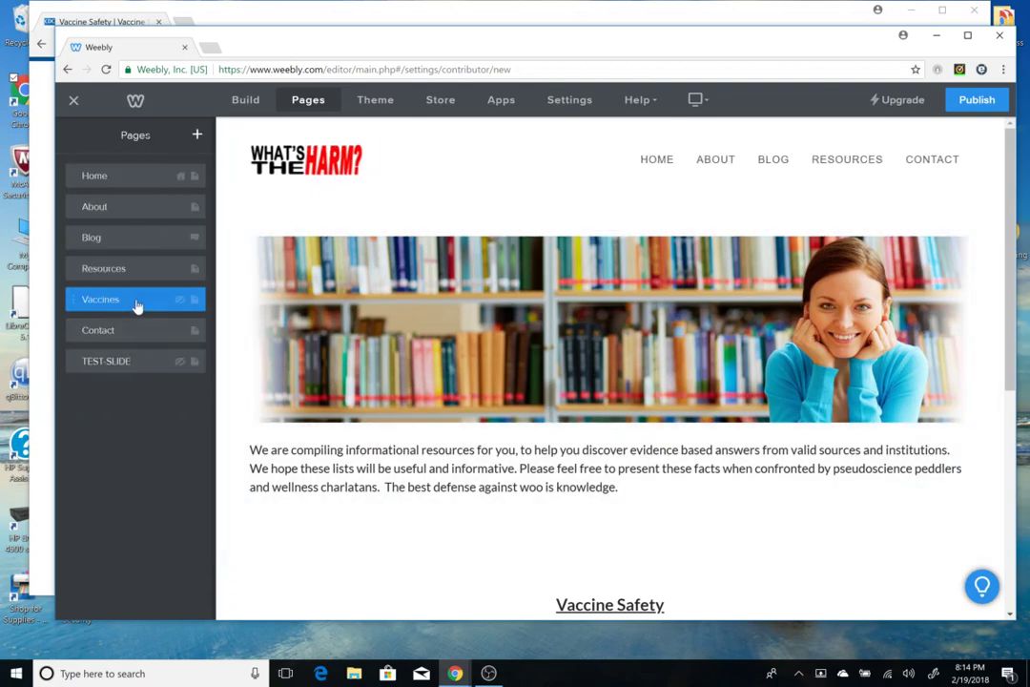
Step: Nest the Vaccines page as a subpage of Resources and turn off its Hide in Navigation setting
mouse_move(138, 305)
left_mouse_down()
mouse_move(154, 380)
mouse_move(141, 388)
mouse_move(121, 302)
mouse_move(134, 309)
left_mouse_up()
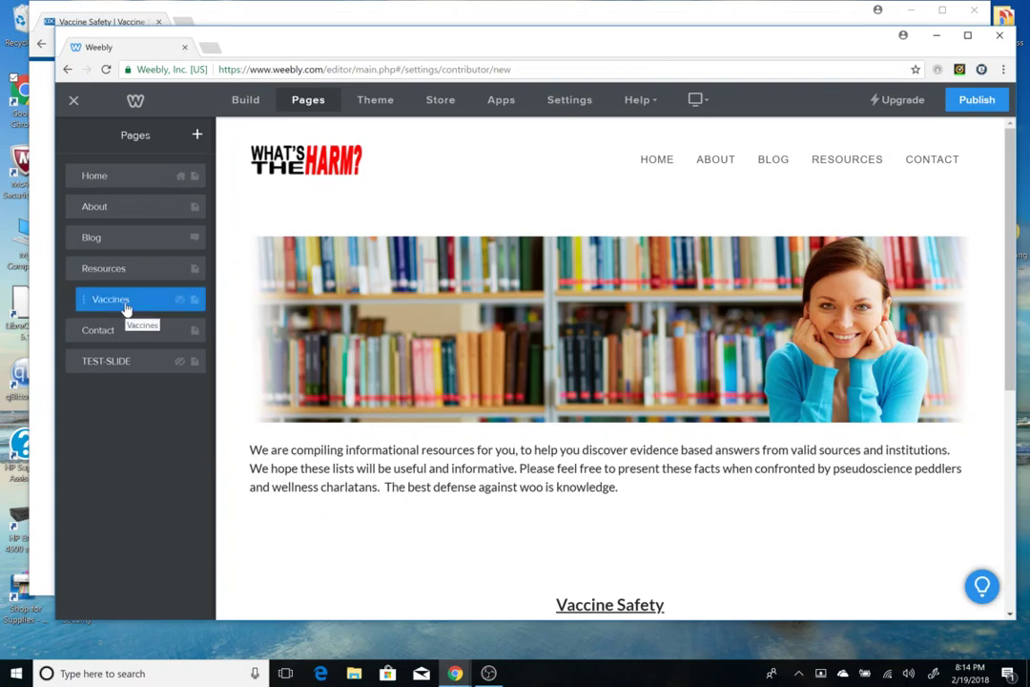
left_click(125, 307)
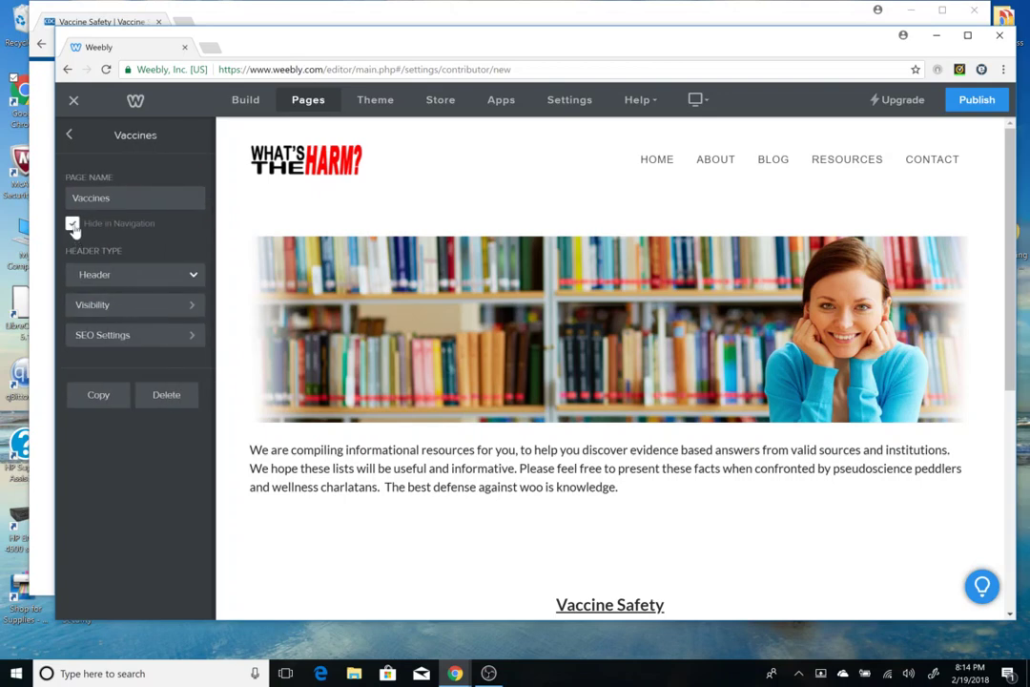
left_click(70, 137)
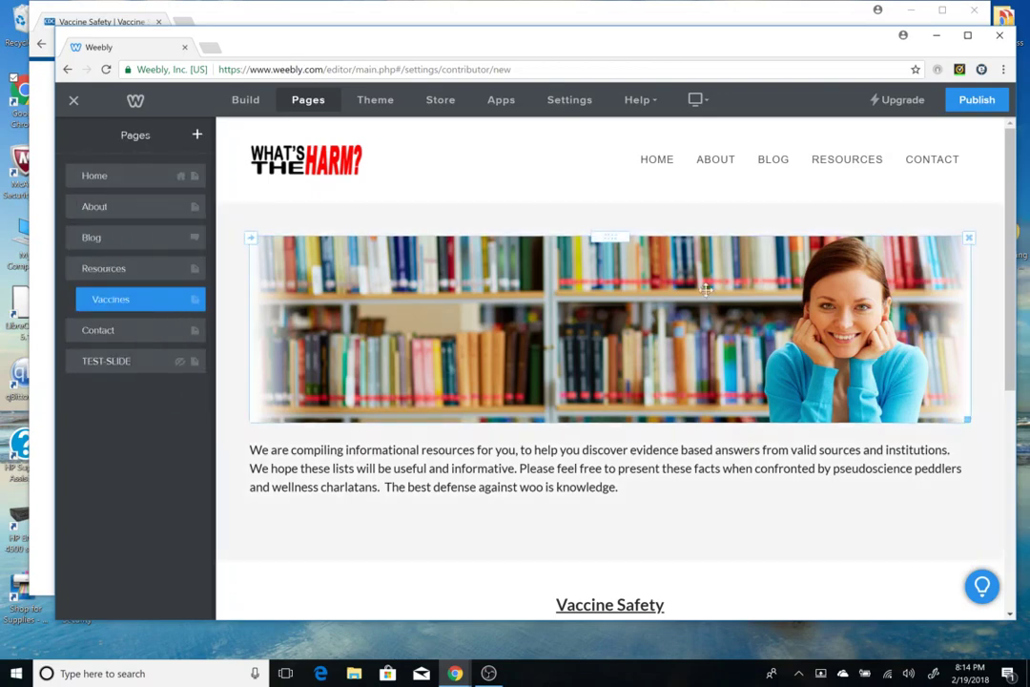
Step: Review the Vaccines page from its banner image to the footer, including the three Vaccine Safety entries
mouse_move(846, 167)
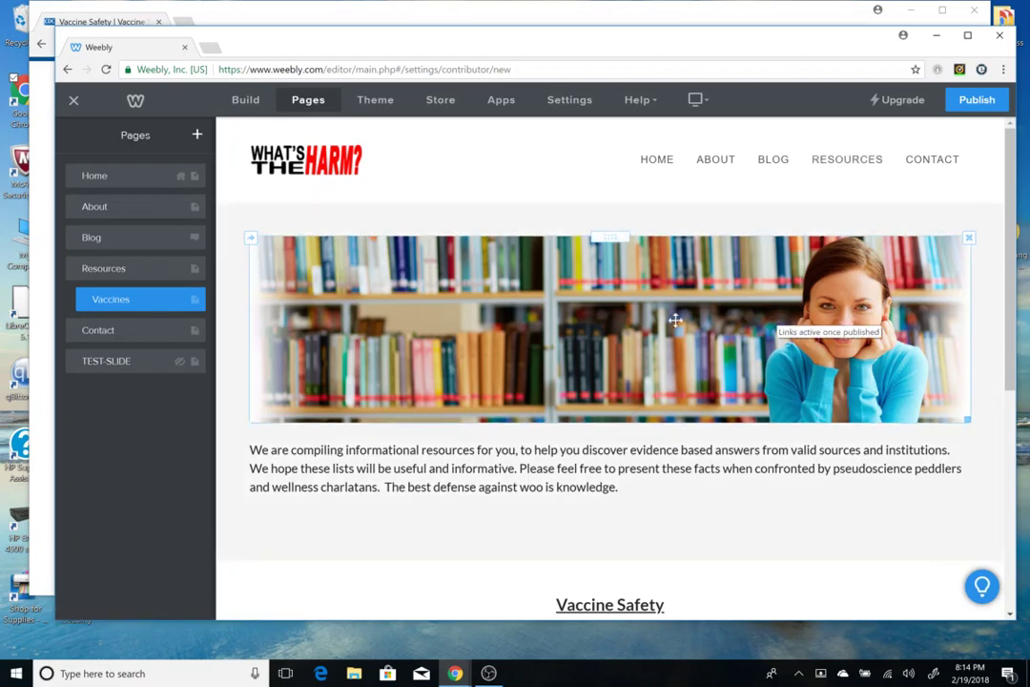
scroll(678, 320, "down", 4)
scroll(869, 212, "up", 4)
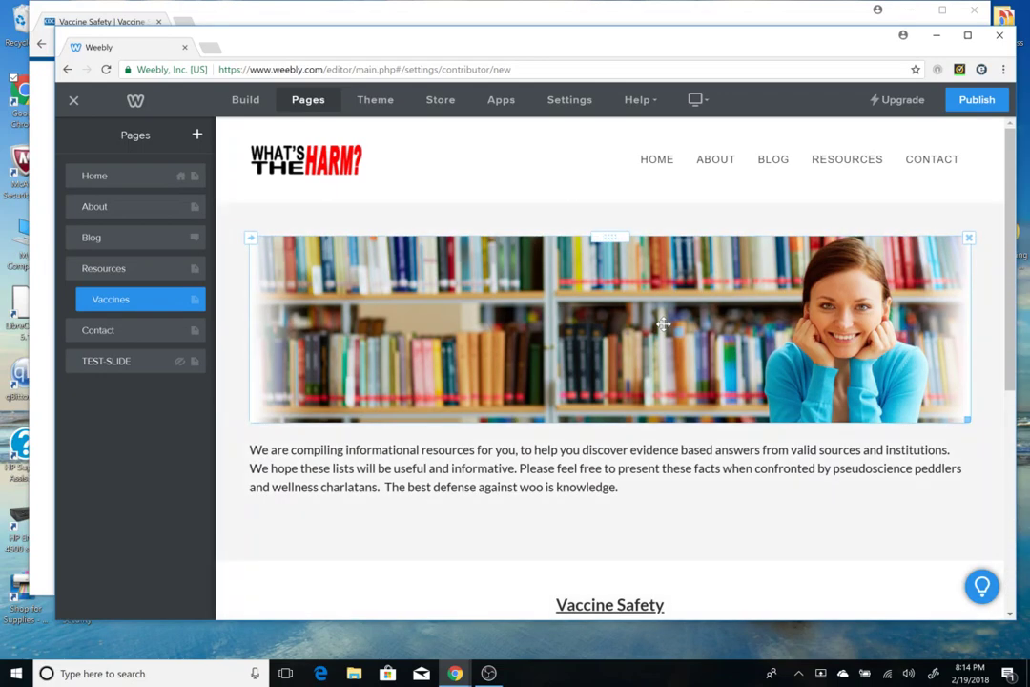
scroll(734, 399, "down", 1)
scroll(734, 399, "down", 3)
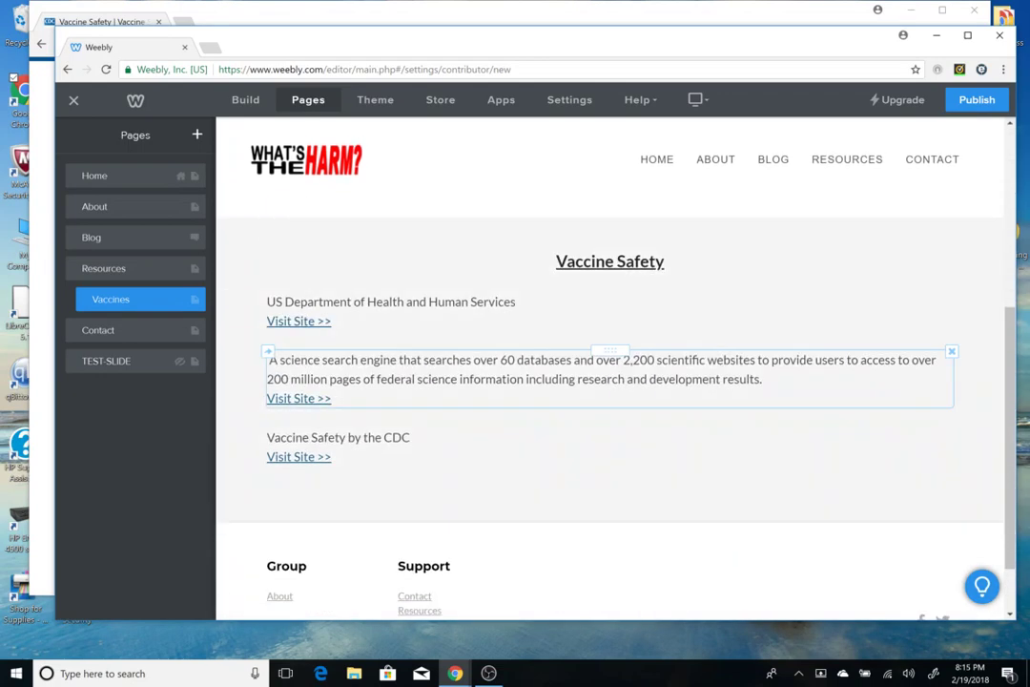
scroll(611, 400, "down", 1)
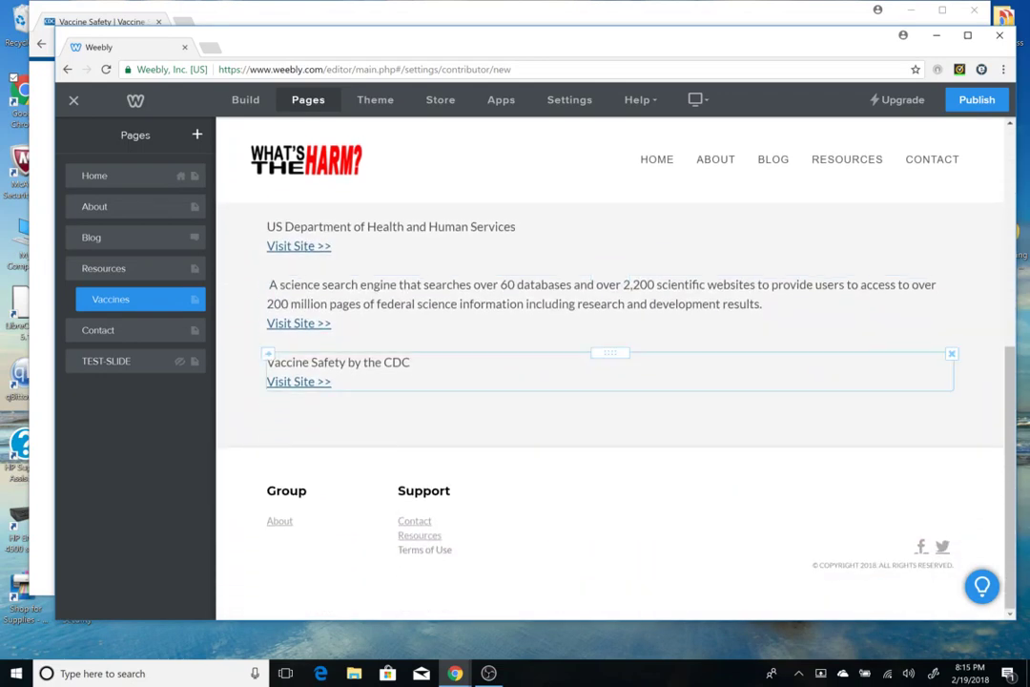
scroll(610, 401, "up", 5)
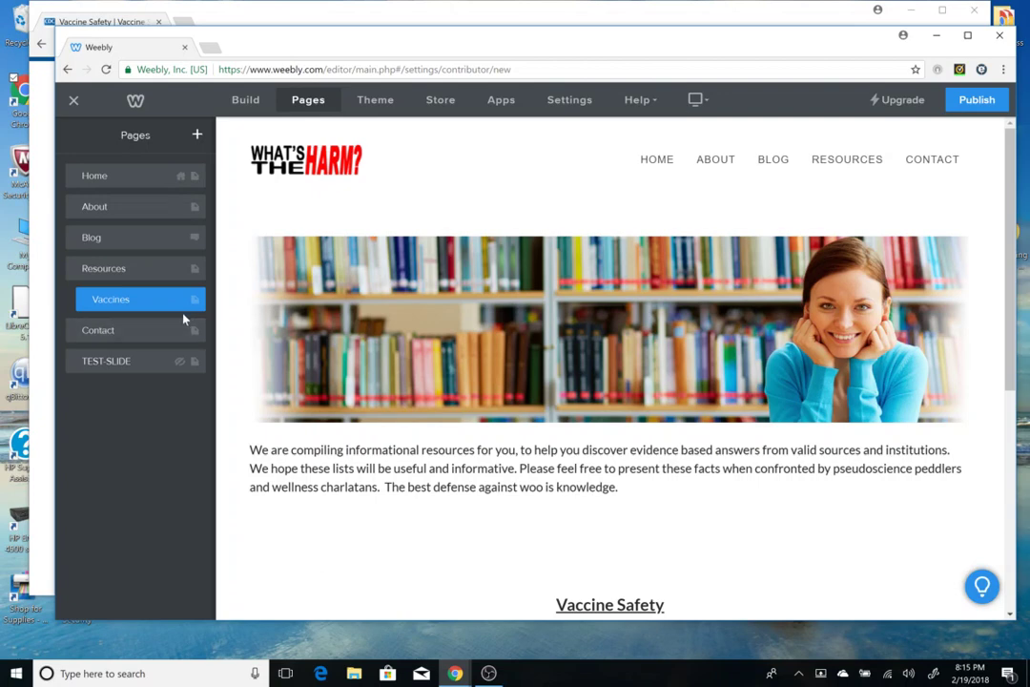
Step: Publish the site and close the publishing dialog
mouse_move(829, 197)
left_click(977, 101)
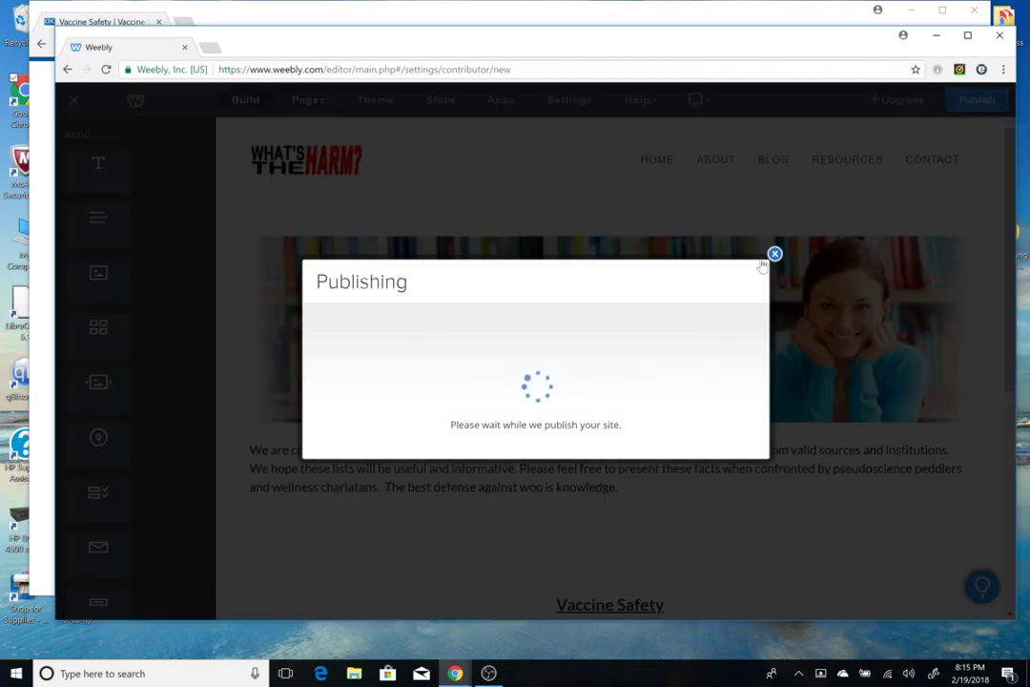
left_click(775, 173)
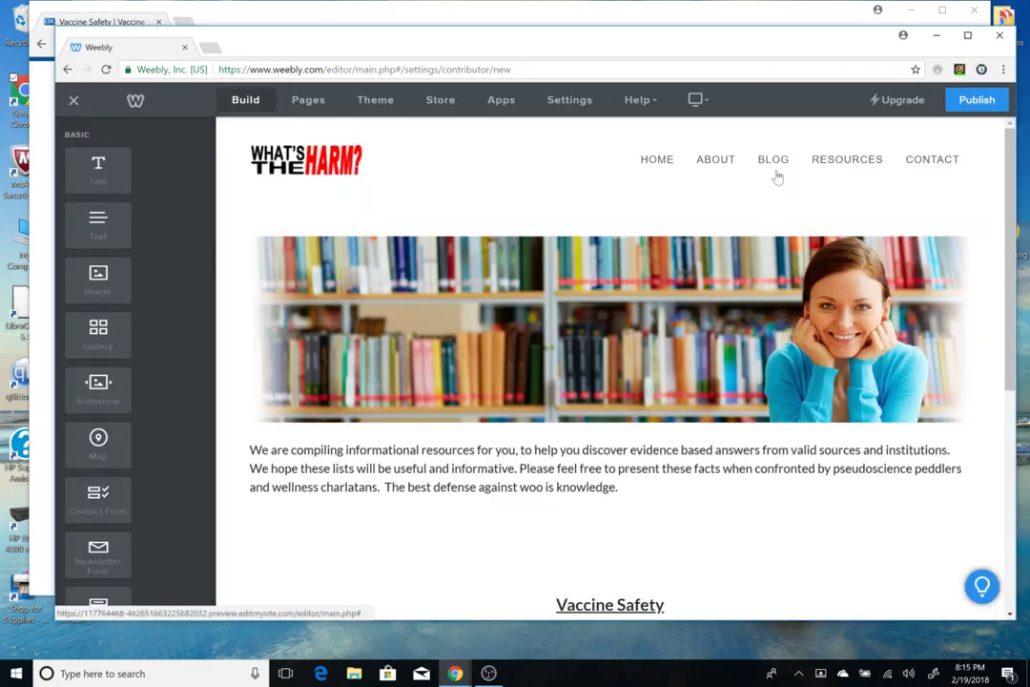
Step: Open whatistheharm.com in a new browser window and reveal the submenu of Resources in the live site's navigation
key("ctrl+n")
type("wh")
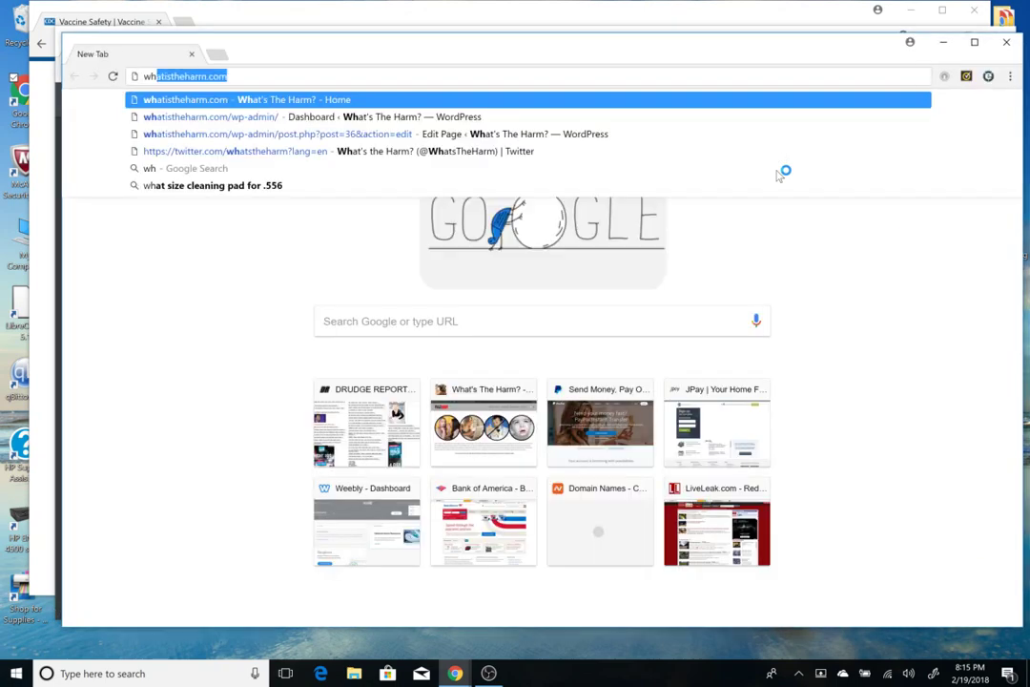
key("Return")
mouse_move(842, 140)
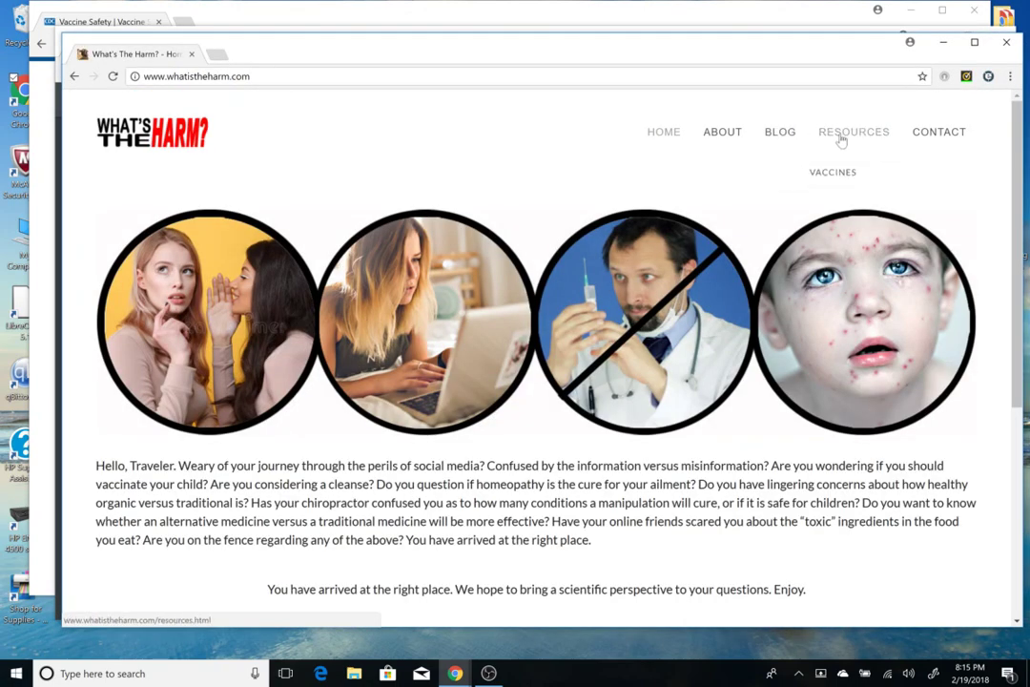
Step: Open the live site's Vaccines page and test the three Visit Site links under Vaccine Safety, returning to the page after each
left_click(834, 179)
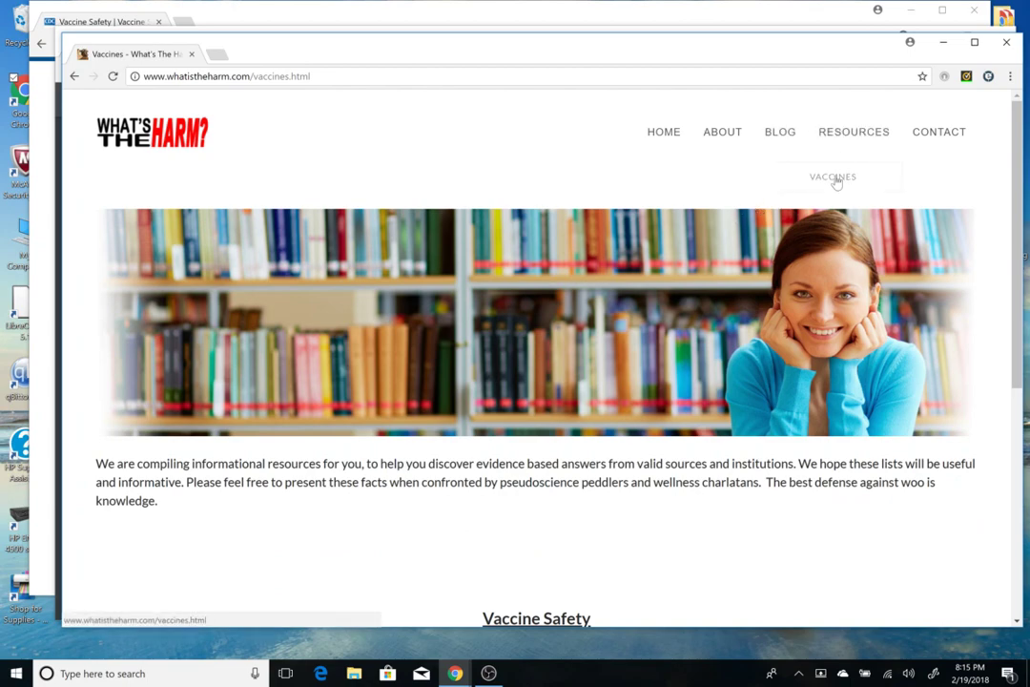
scroll(533, 345, "down", 4)
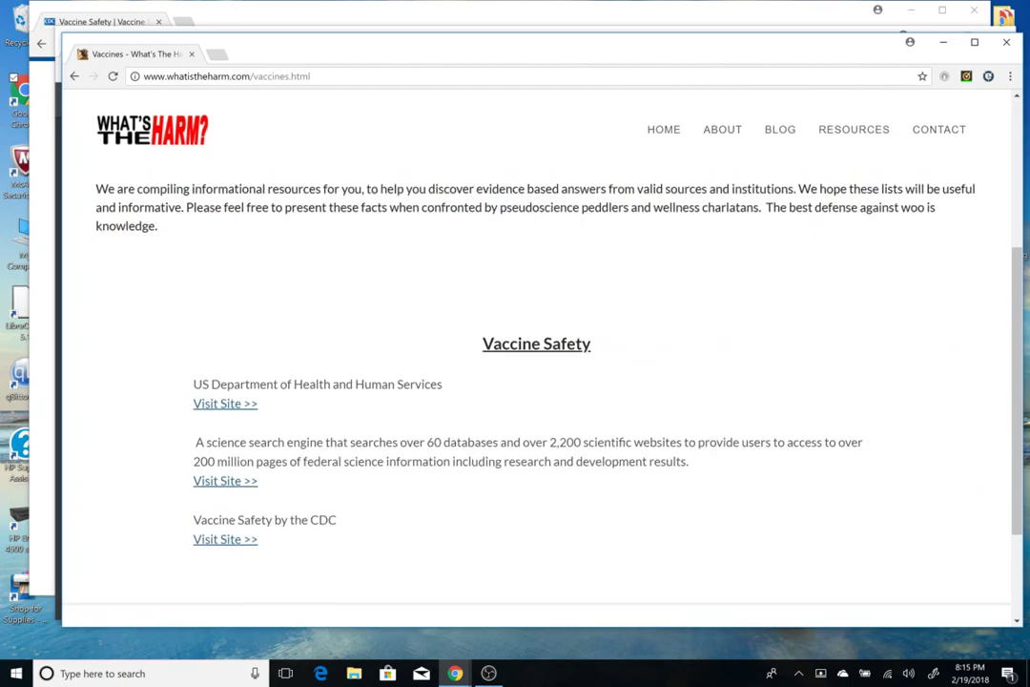
left_click(223, 336)
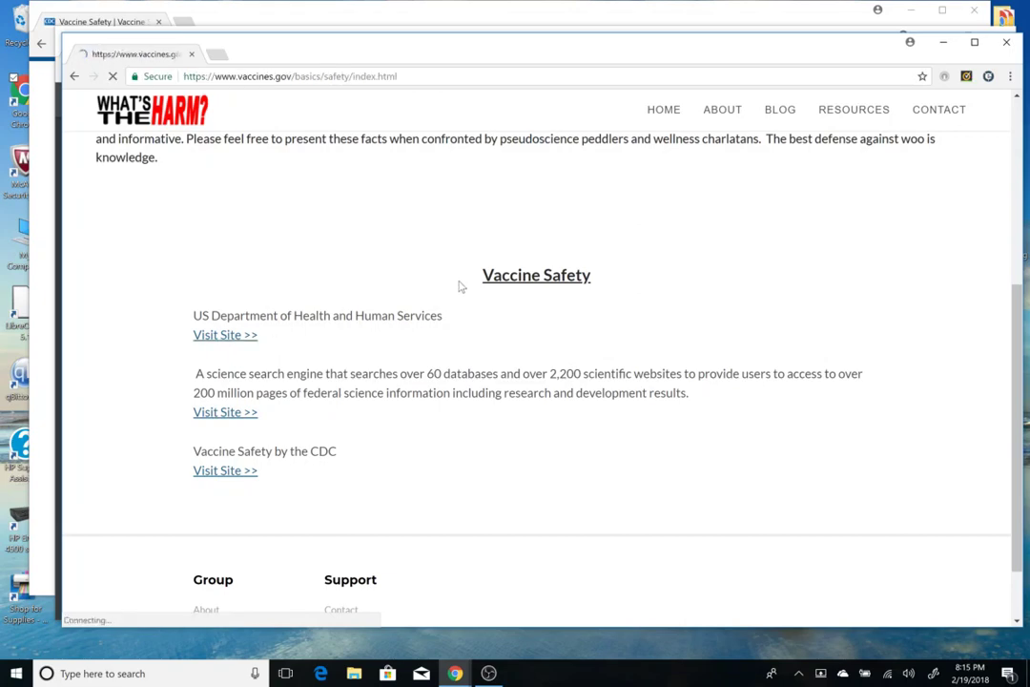
left_click(74, 76)
left_click(233, 413)
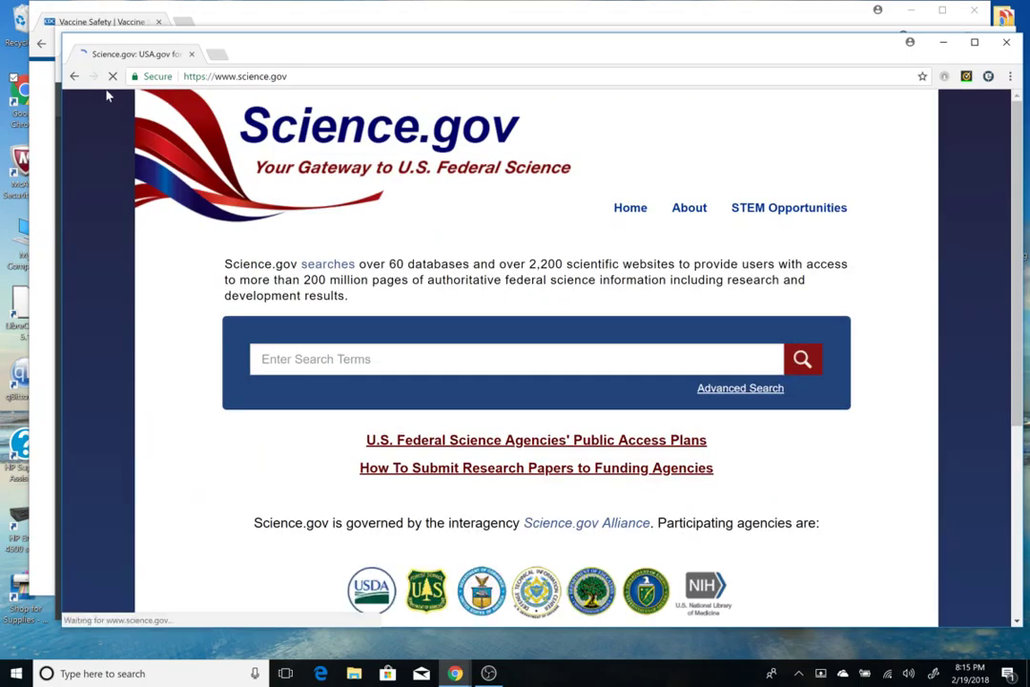
left_click(74, 76)
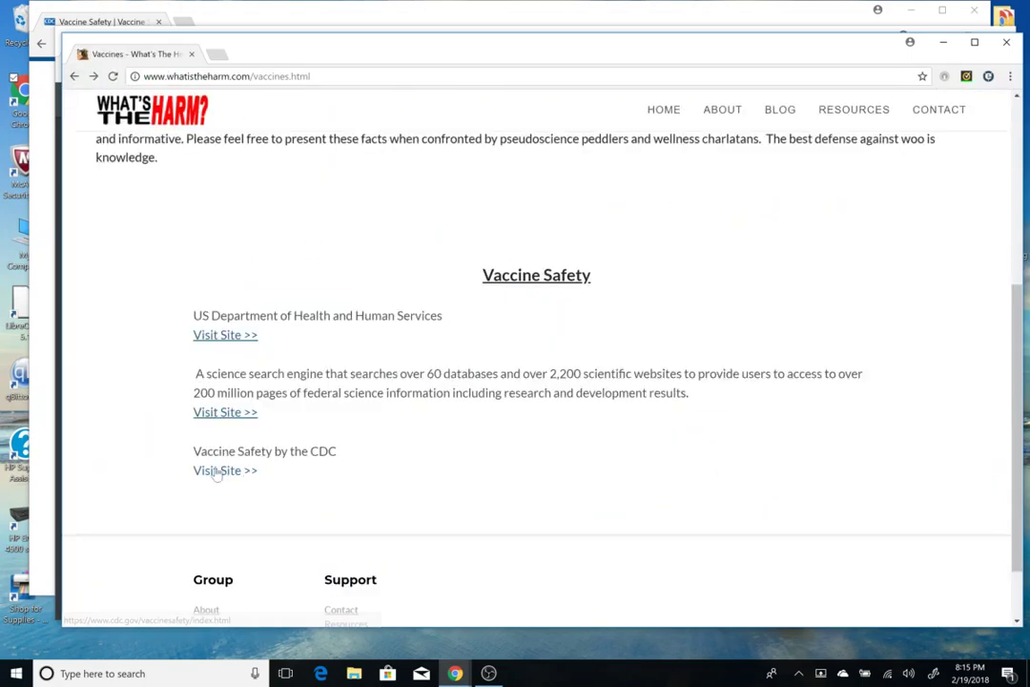
left_click(218, 471)
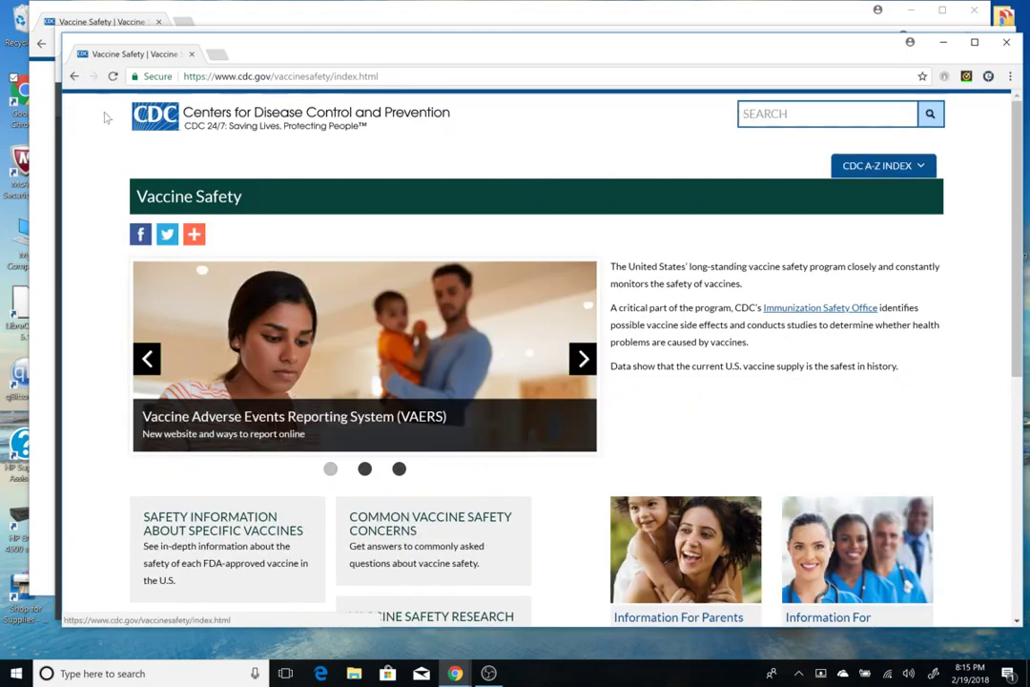
left_click(74, 76)
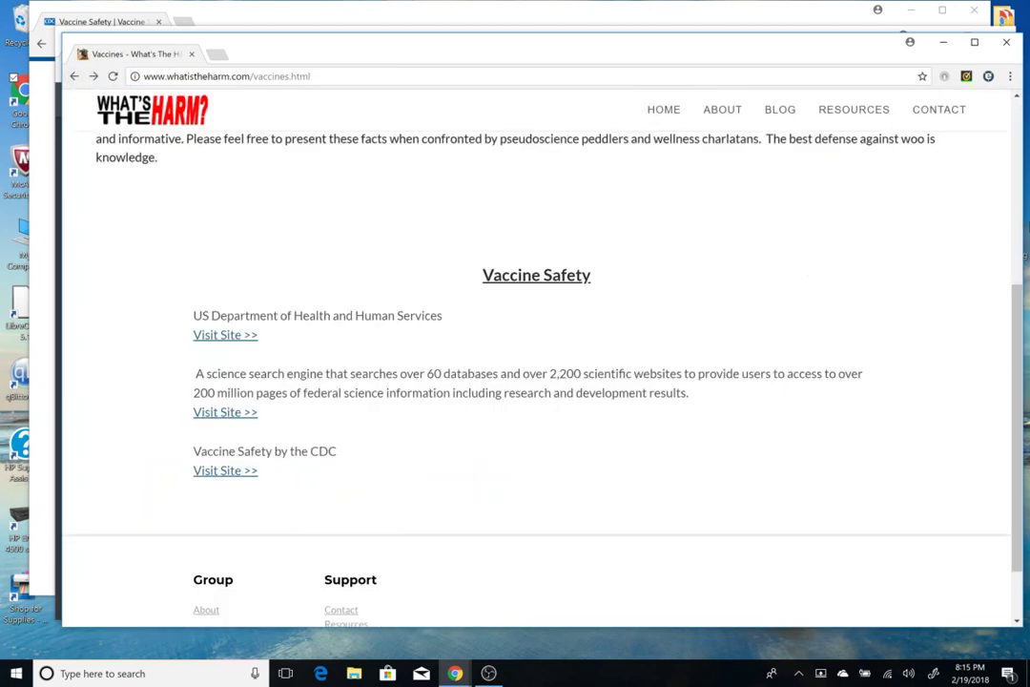
Step: Close the live site's browser window and look over the Vaccines page in the Weebly editor down to its footer
left_click(1004, 45)
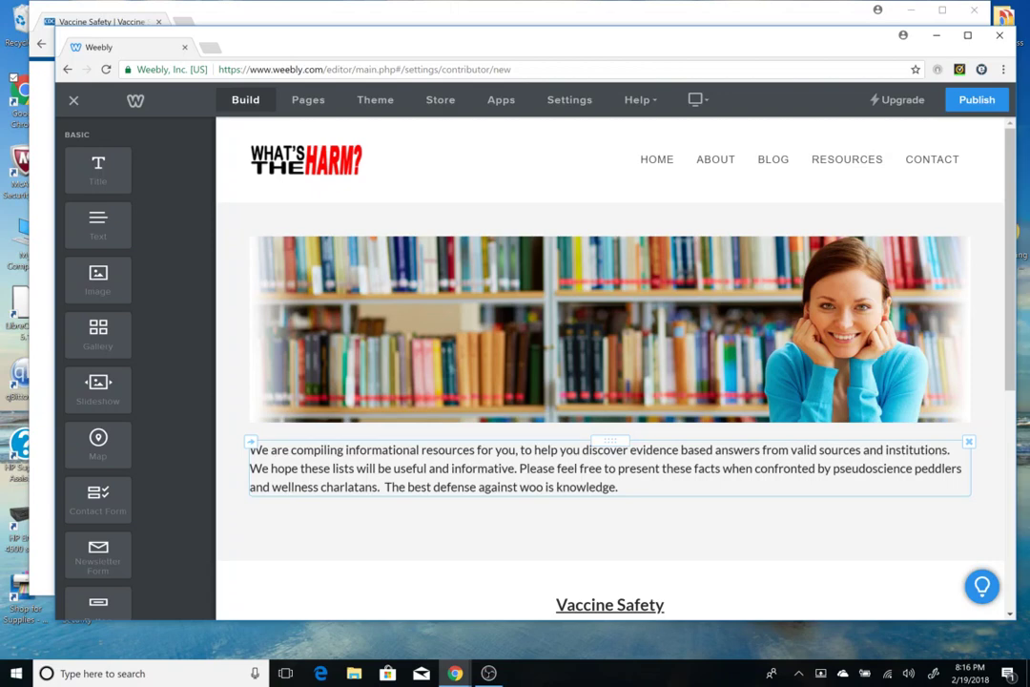
scroll(441, 467, "down", 5)
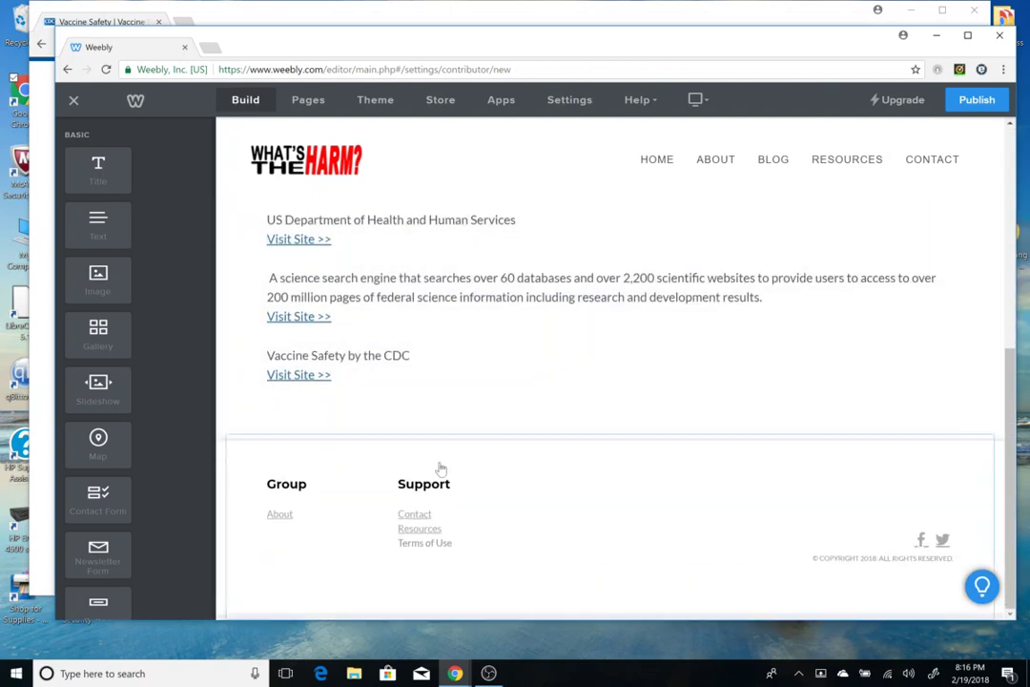
left_click(489, 673)
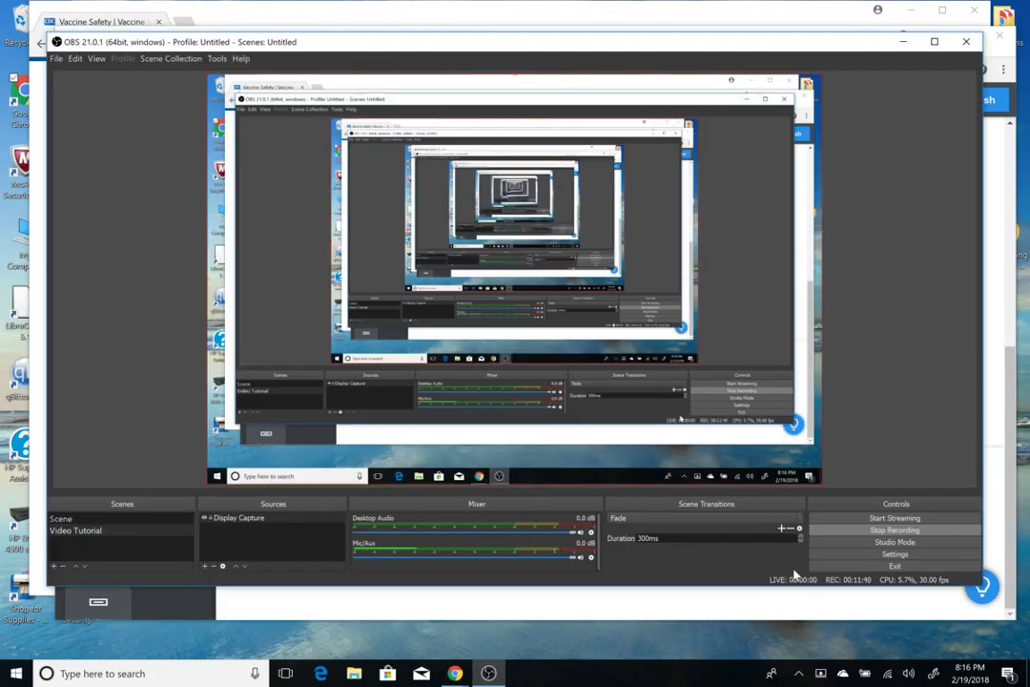